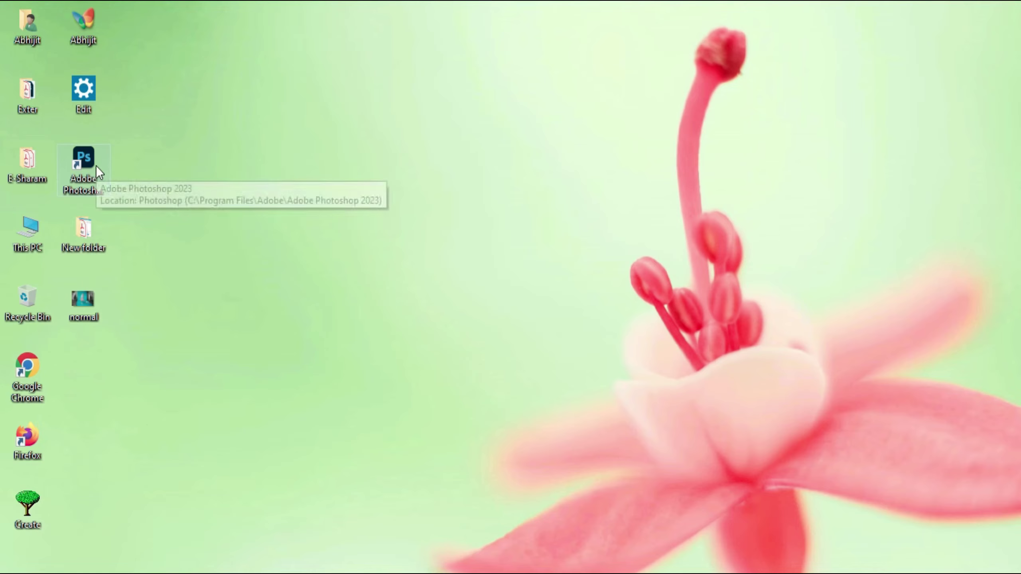
- Launch Adobe Photoshop 2023 and open the image "normal" from the Desktop
double_click(95, 166)
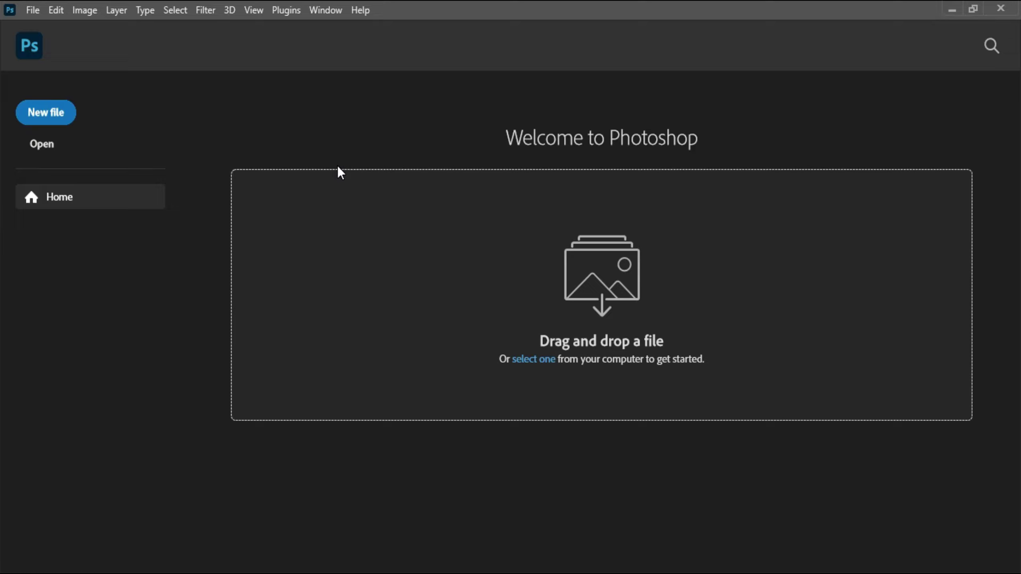
key(ctrl+o)
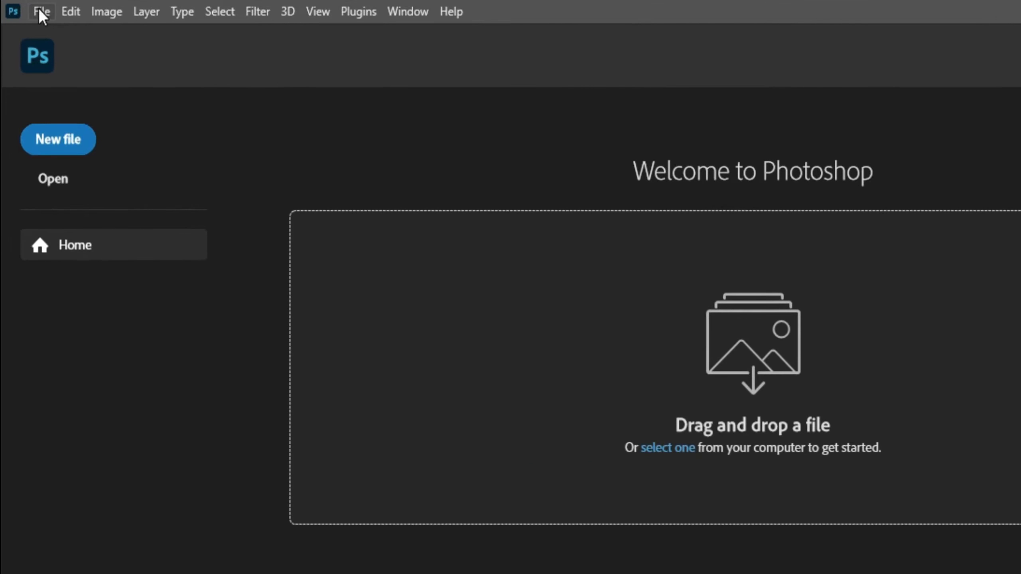
click(39, 9)
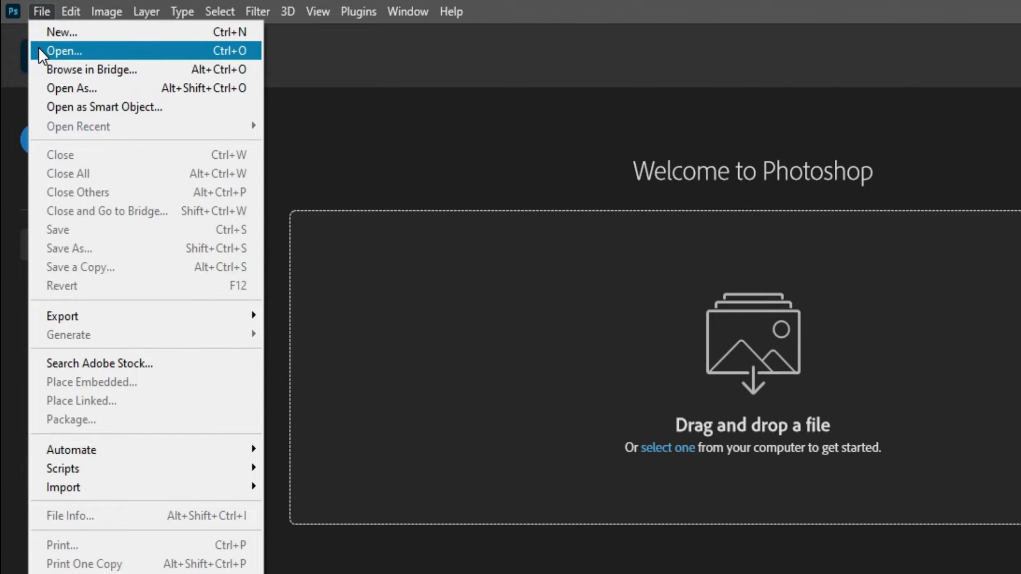
click(247, 53)
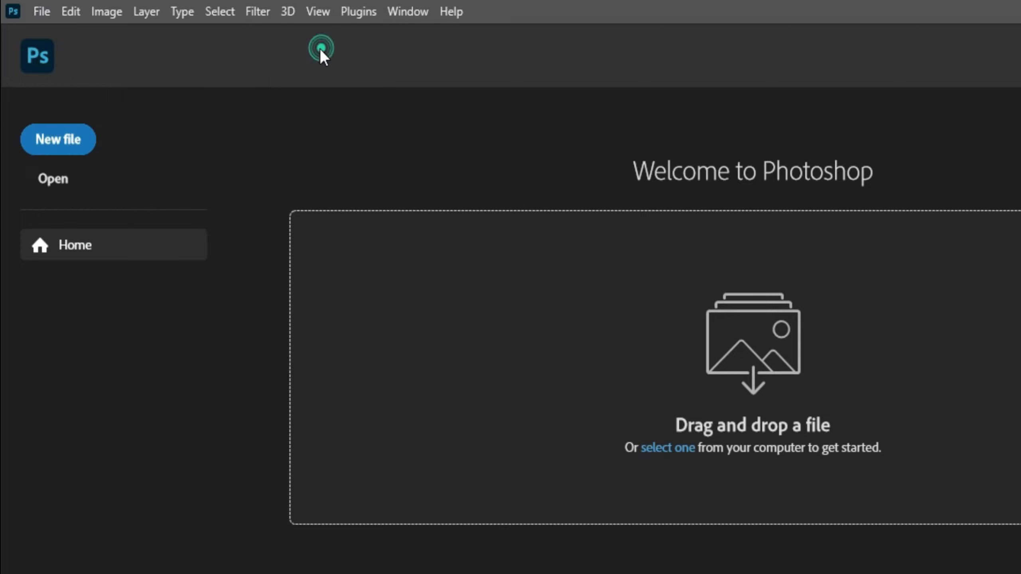
click(71, 188)
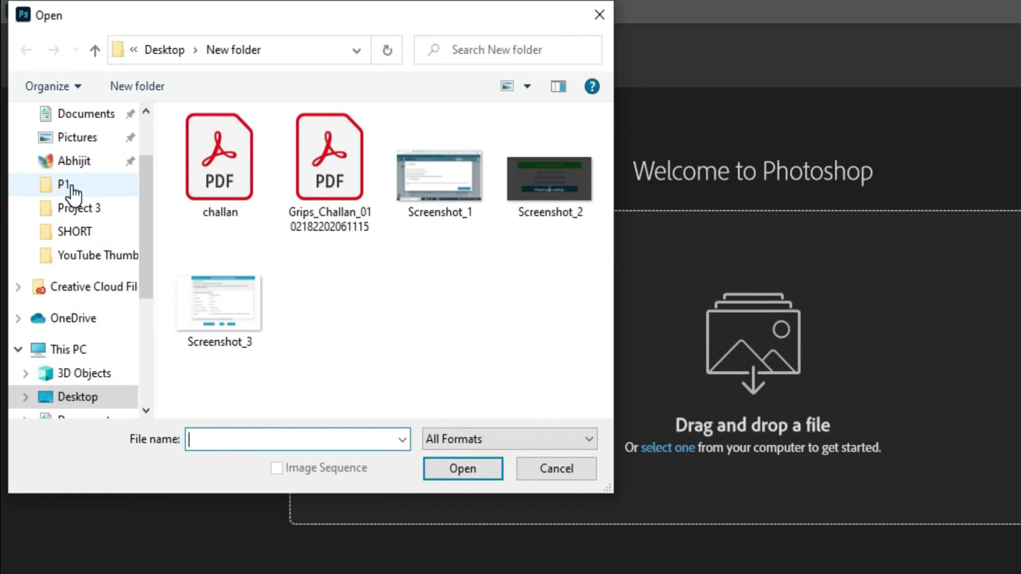
click(91, 399)
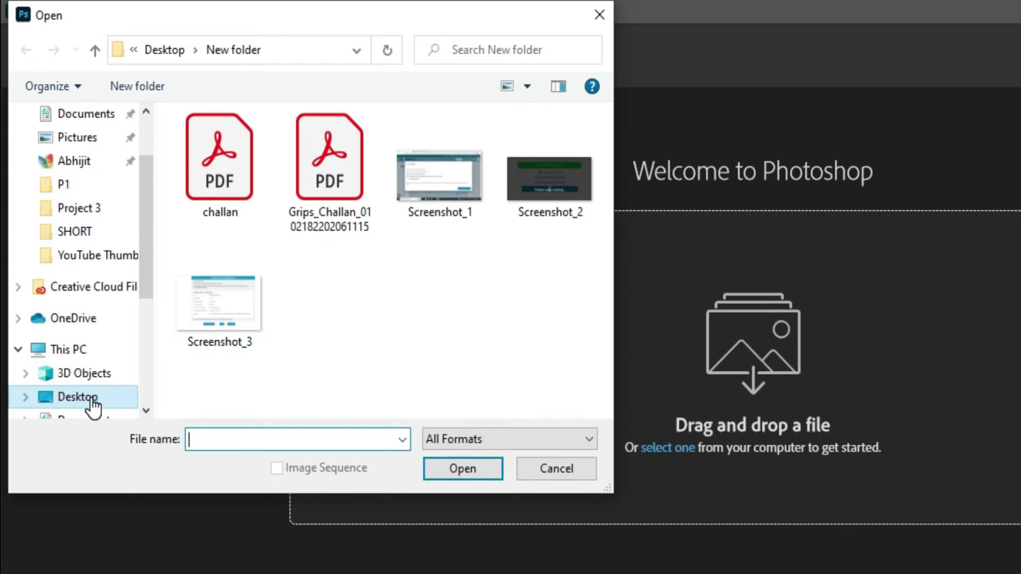
click(191, 388)
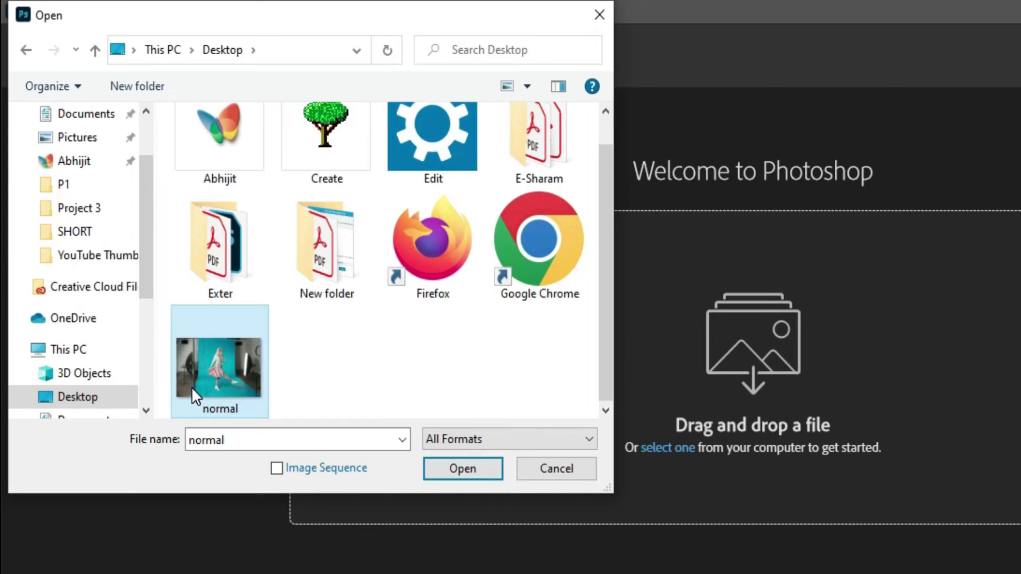
click(463, 469)
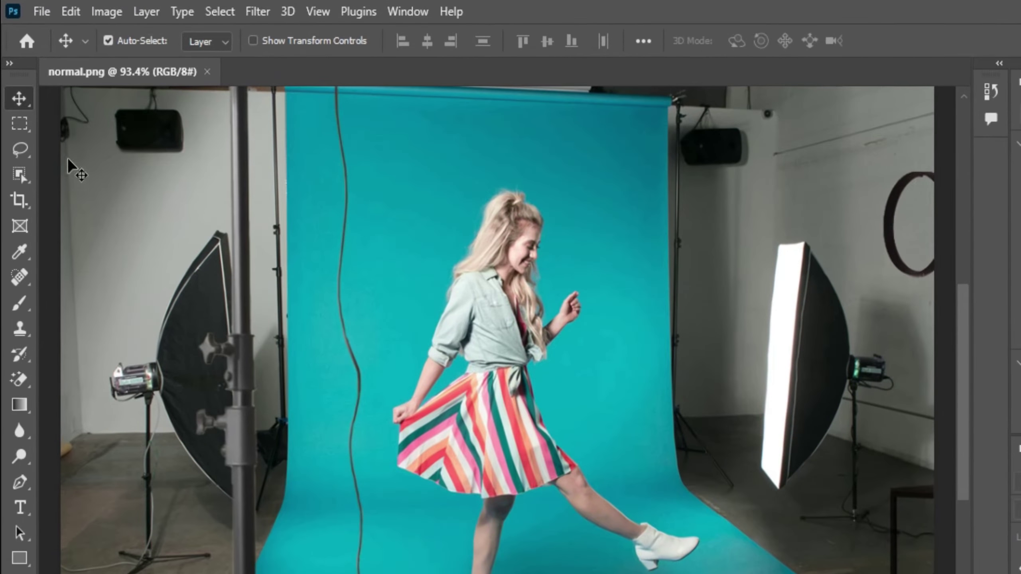
- Lasso the studio area beside the backdrop, with the tripod and softbox, including a strip of the teal backdrop's edge
click(20, 149)
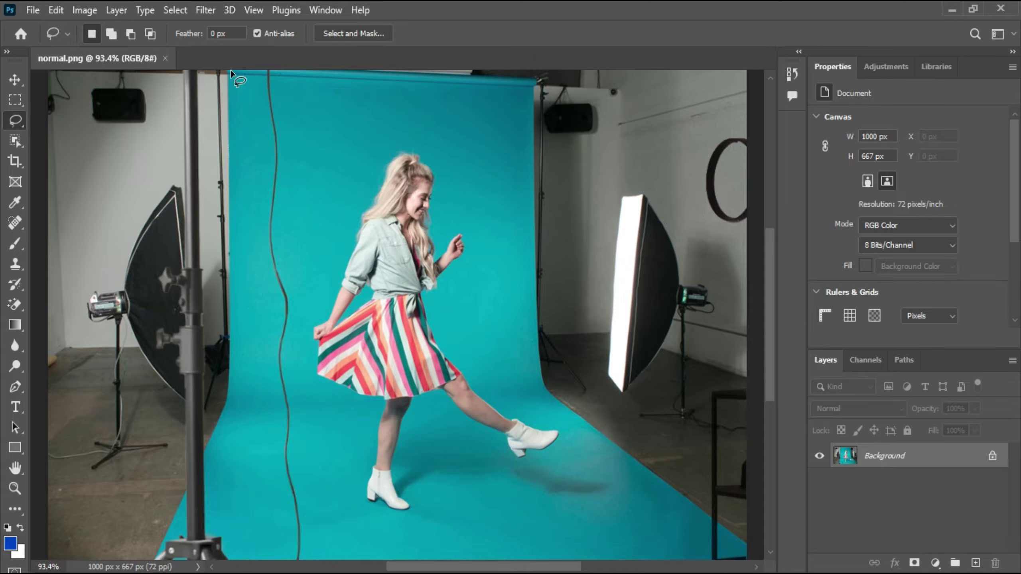
drag(231, 71, 238, 118)
mouse_move(240, 177)
mouse_down()
mouse_move(248, 544)
mouse_move(222, 564)
mouse_move(46, 571)
mouse_move(32, 545)
mouse_move(17, 87)
mouse_move(80, 51)
mouse_move(239, 54)
mouse_up()
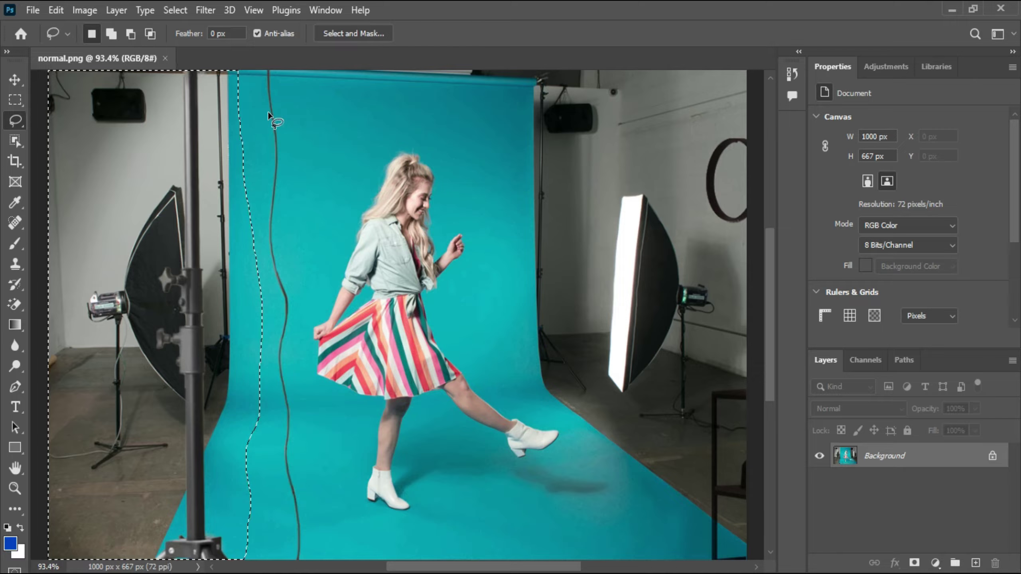
- Add the hanging cable in front of the teal backdrop to the lasso selection along its full height
key(shift)
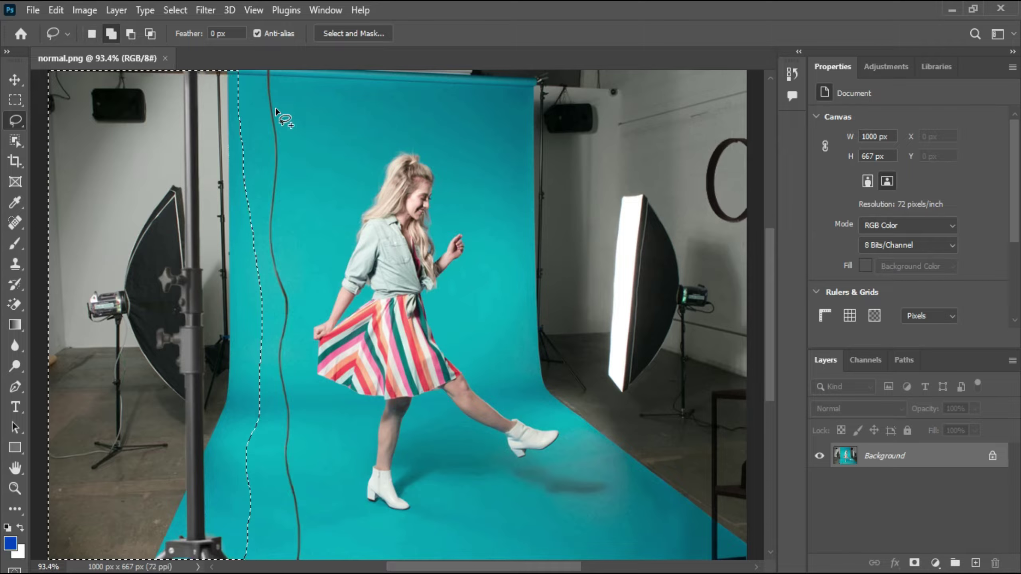
key(shift)
drag(274, 68, 280, 110)
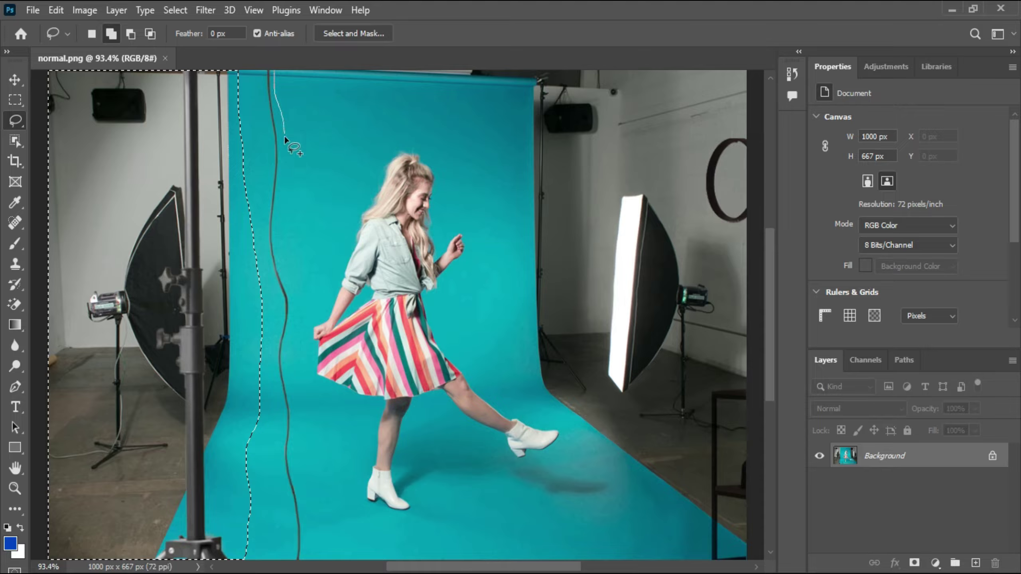
mouse_move(297, 405)
mouse_down()
mouse_move(308, 532)
mouse_move(299, 567)
mouse_move(267, 274)
mouse_move(274, 69)
mouse_up()
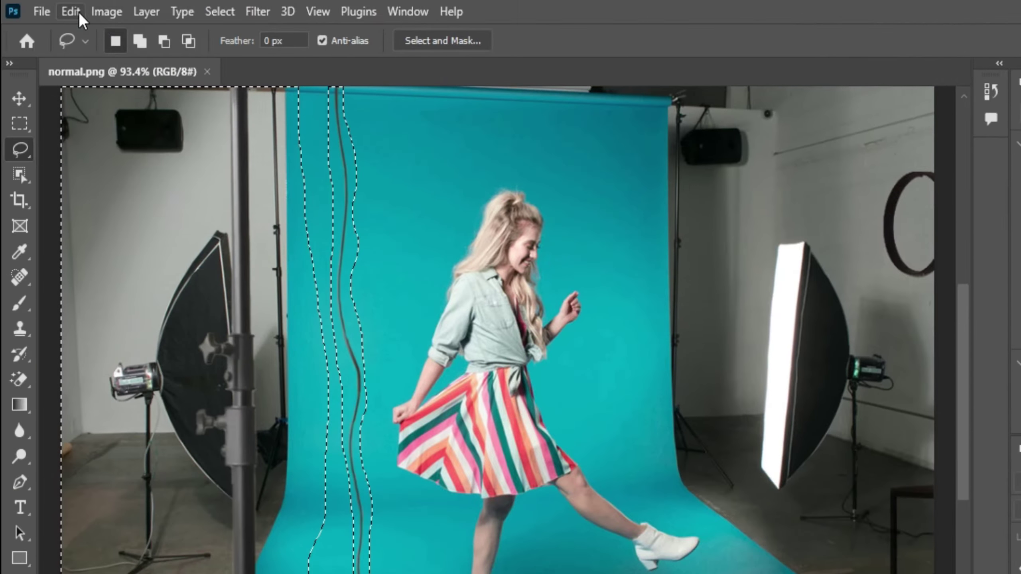
- Apply Content-Aware Fill to the selected studio area and cable, with output to a new layer
click(73, 11)
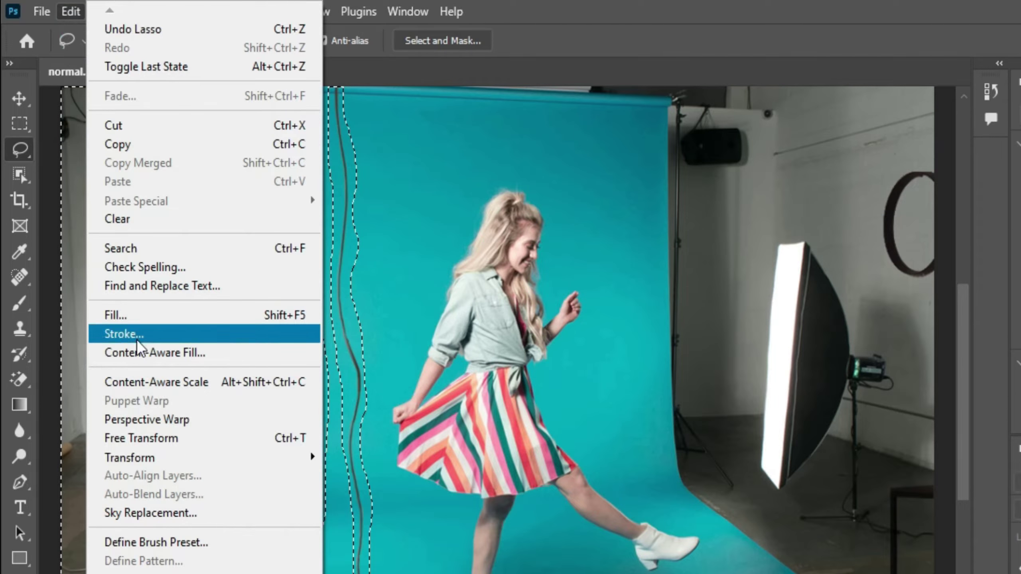
click(222, 356)
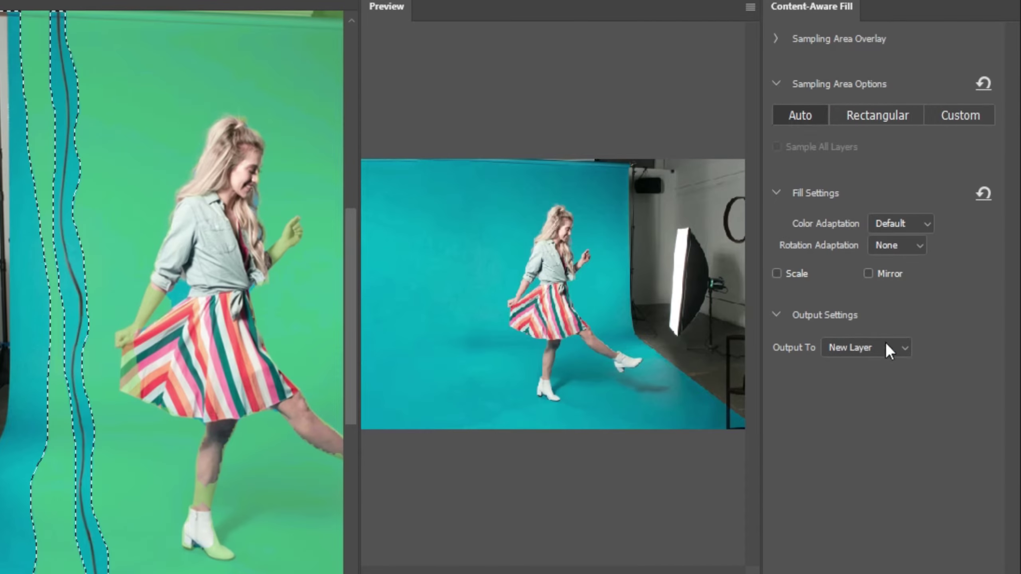
click(850, 347)
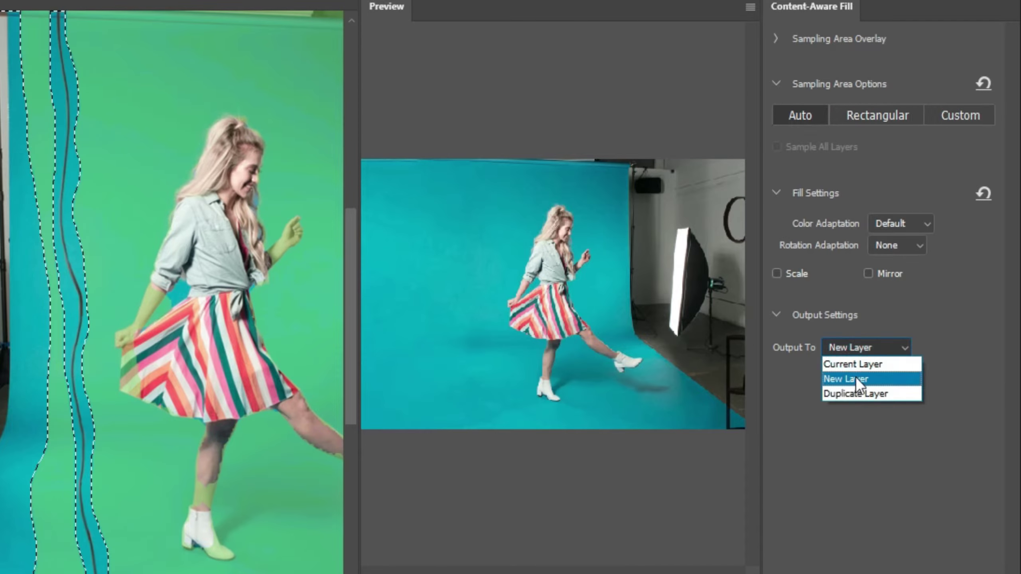
click(884, 379)
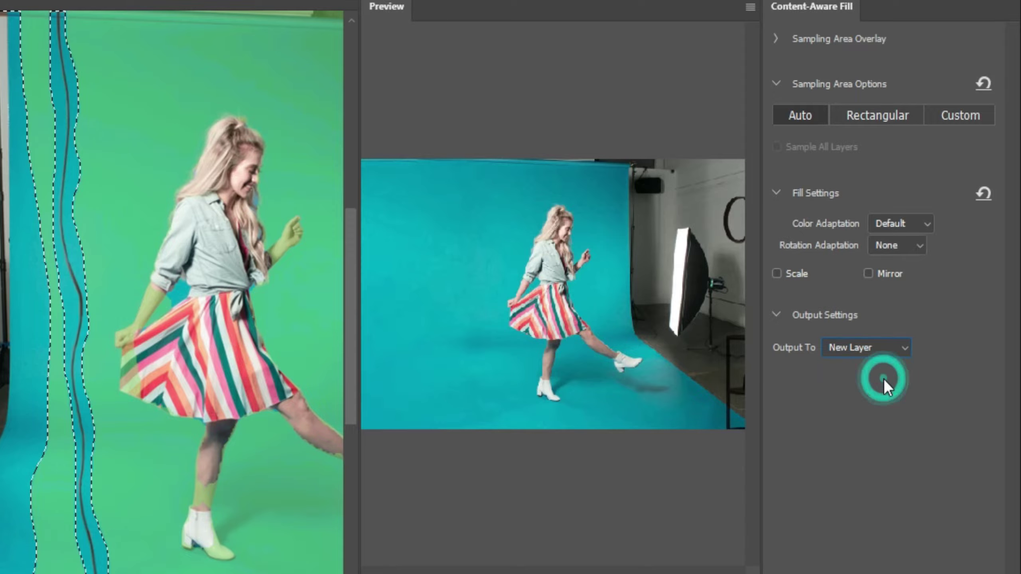
click(841, 543)
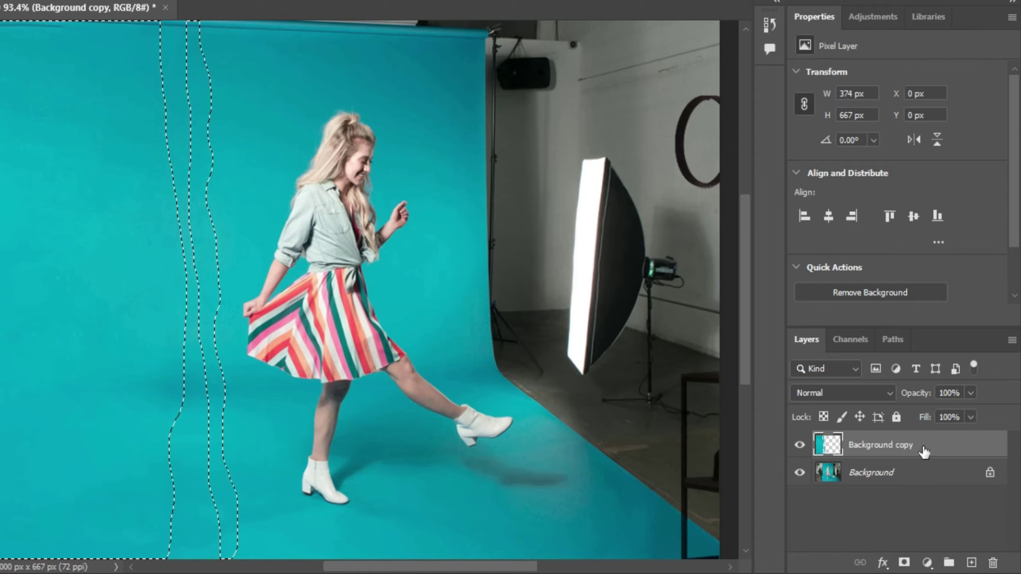
- Compare the photo with and without the Background copy fill layer, and clear the selection
click(799, 445)
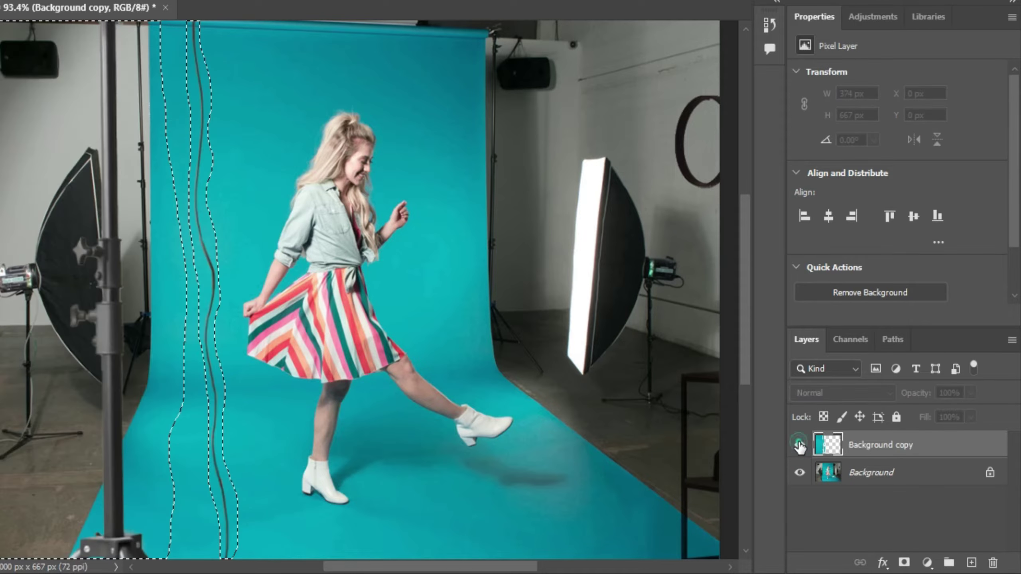
click(800, 445)
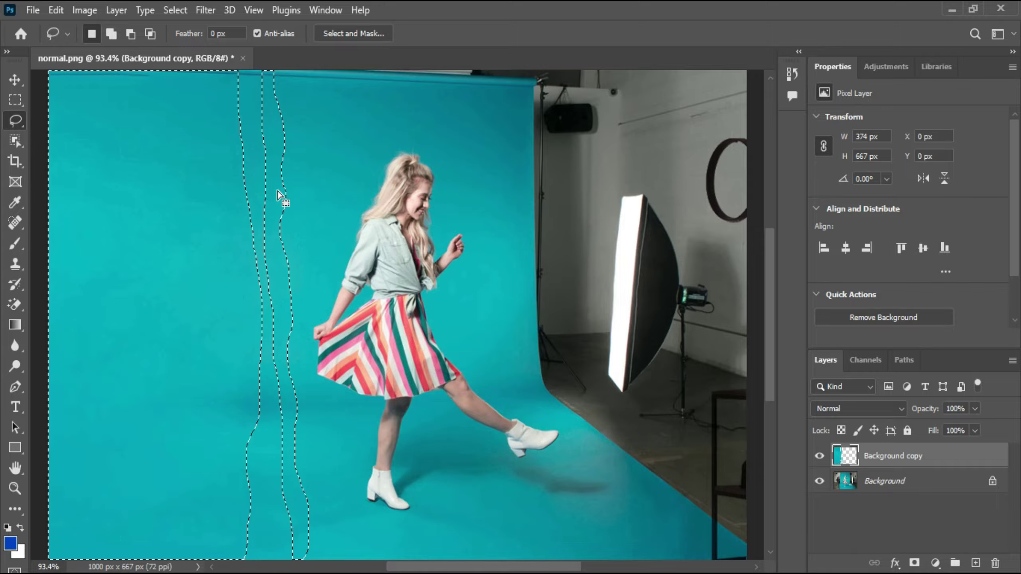
key(ctrl+d)
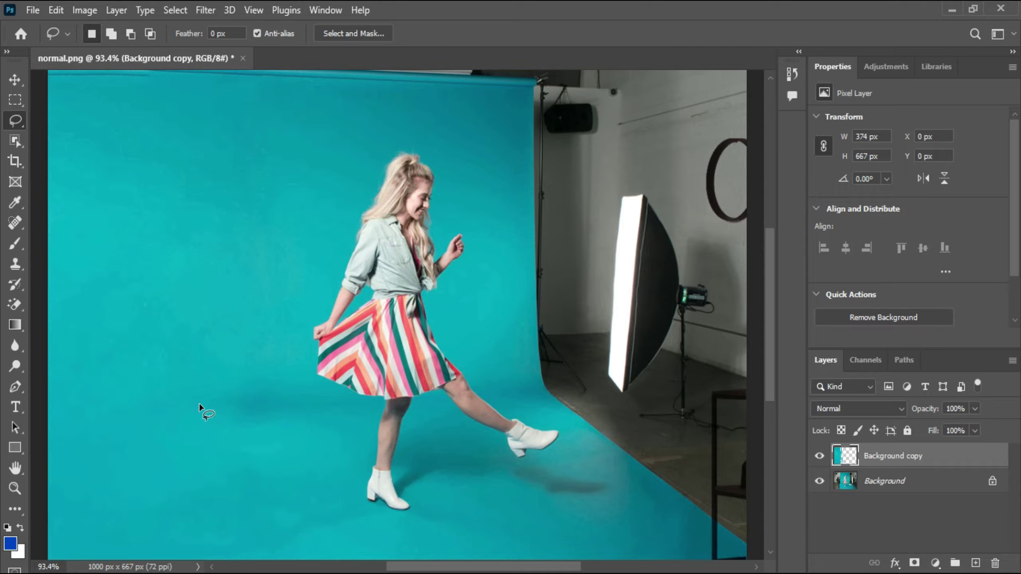
- Examine the filled backdrop area at 200% for flaws and fit the whole image back on screen
key(ctrl+plus)
key(ctrl+plus)
drag(281, 362, 638, 173)
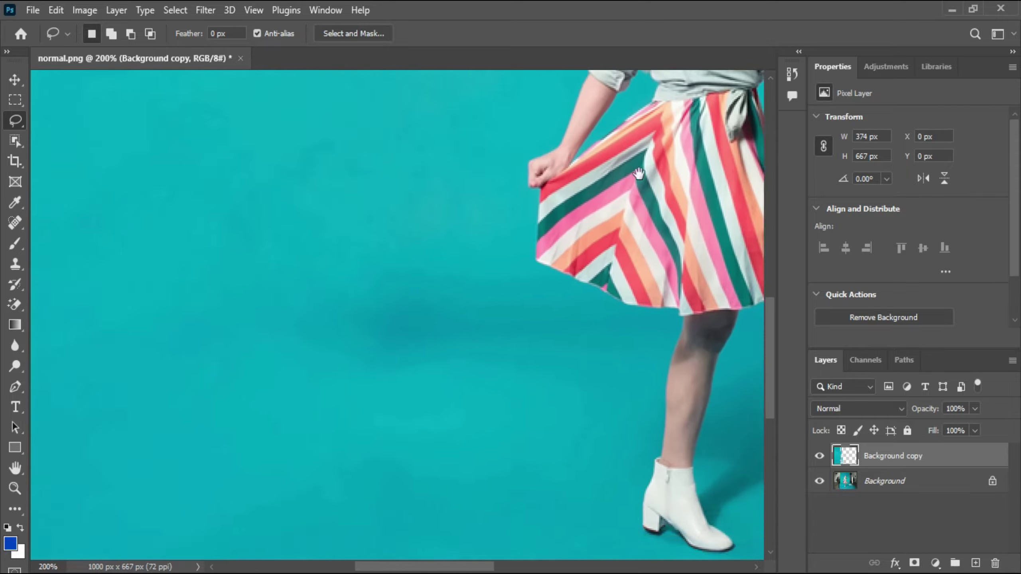
scroll(565, 244, left, 3)
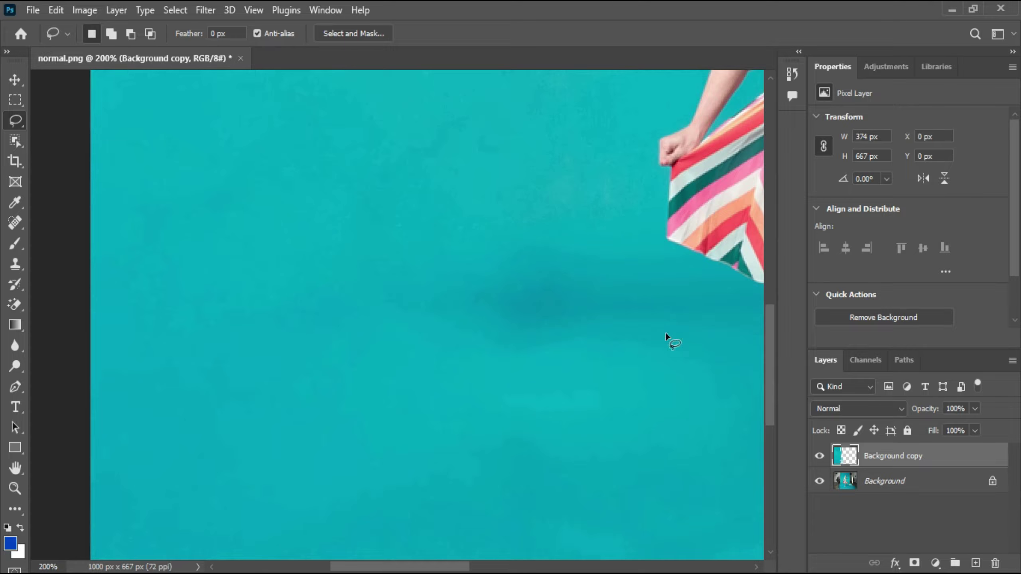
key(ctrl+minus)
key(ctrl+minus)
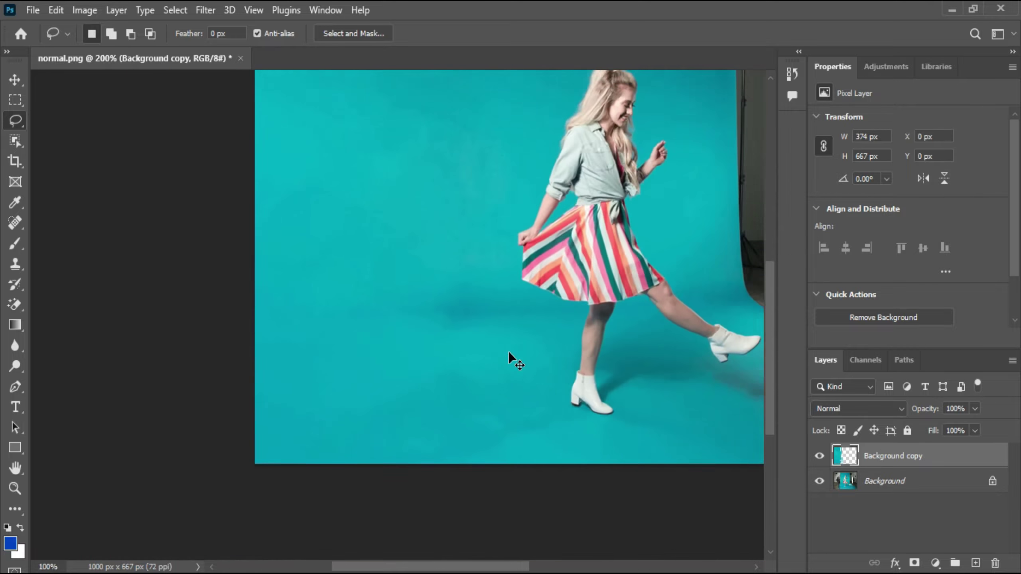
double_click(15, 468)
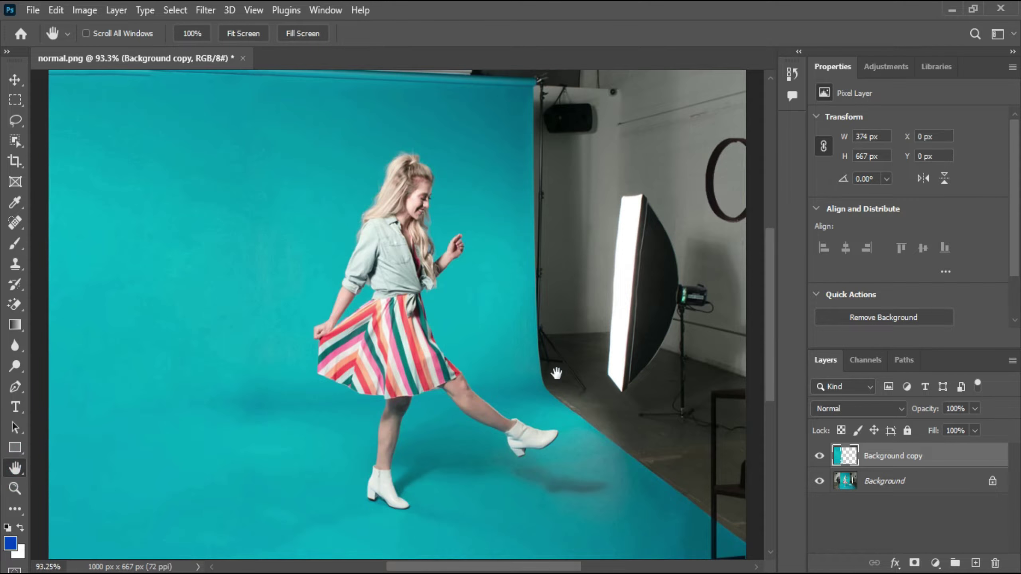
- Apply Content-Aware Fill to the selected strip along the photo's upper edge, with output to a new layer
click(14, 79)
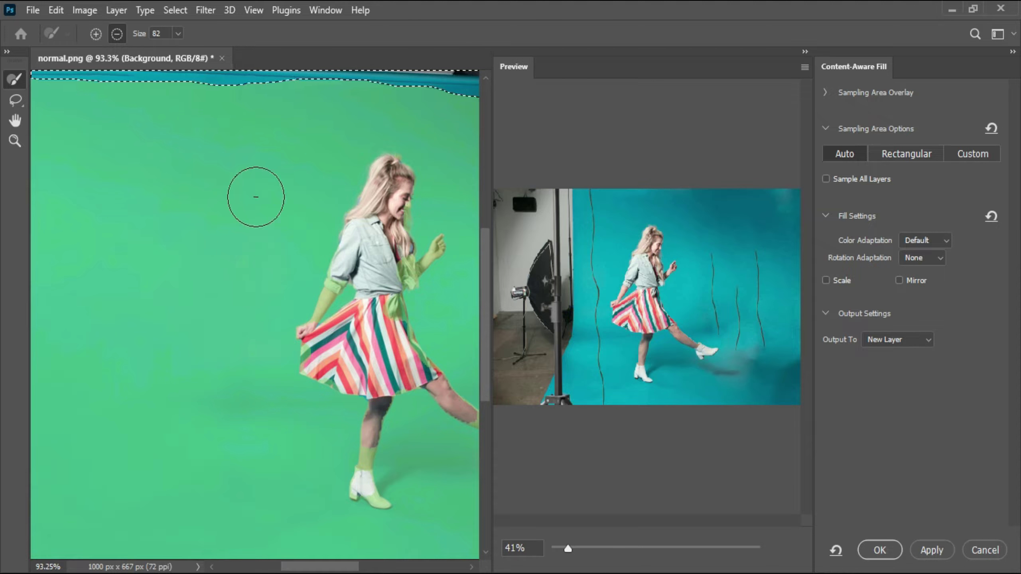
click(888, 549)
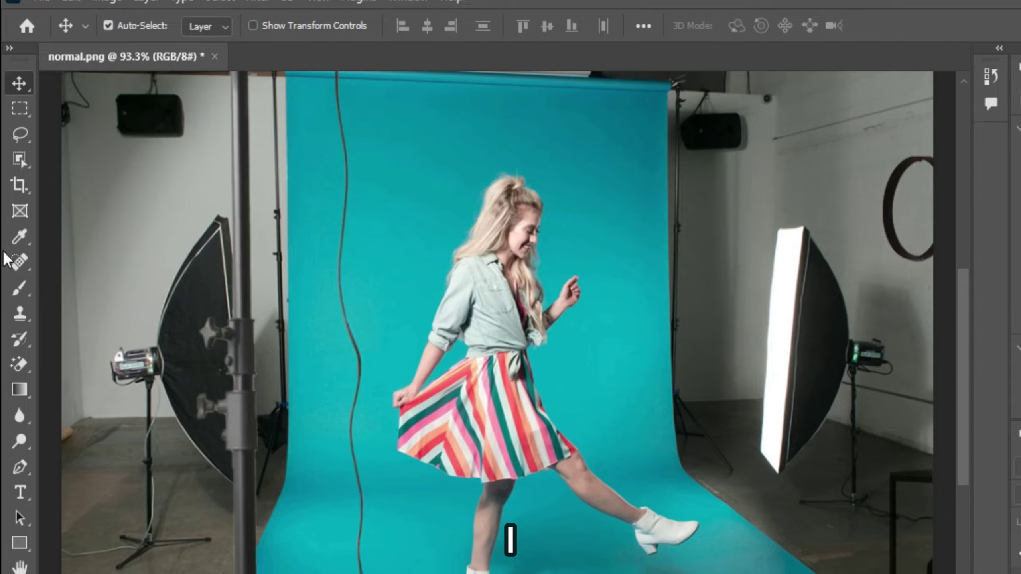
- Sample the teal backdrop colour beside the woman's head and add a Gradient fill layer fading from it to transparent
click(19, 236)
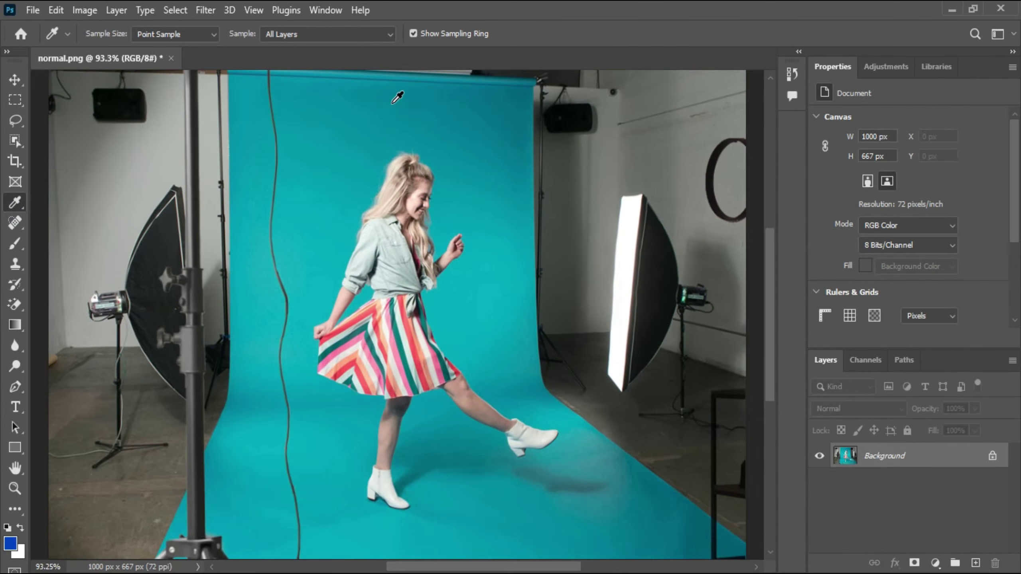
click(429, 163)
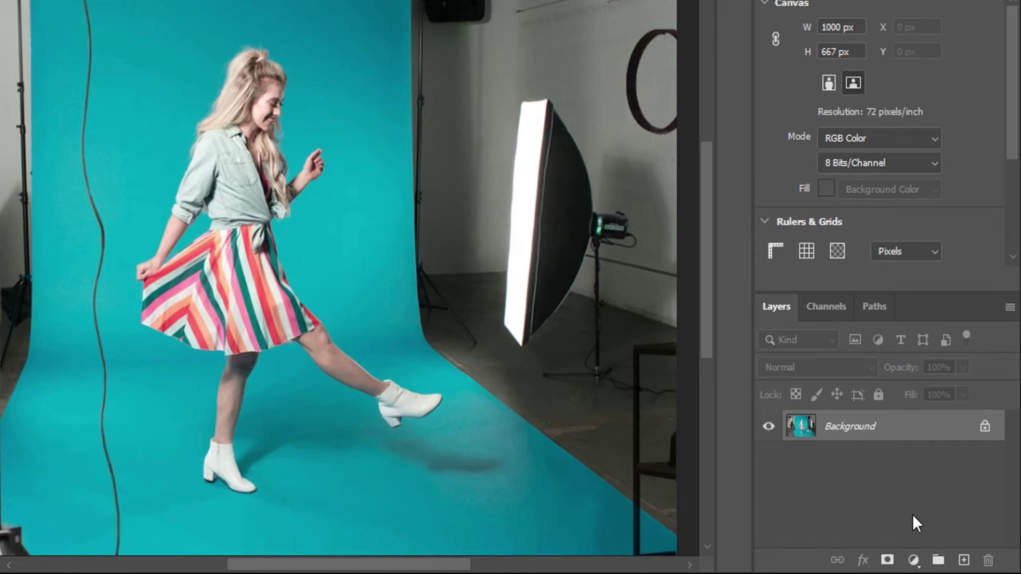
click(913, 560)
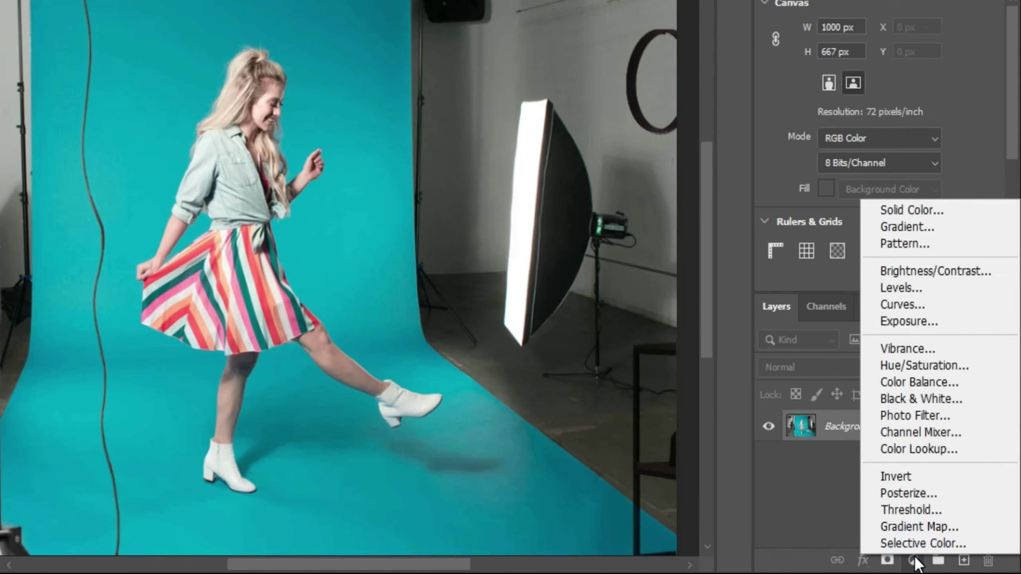
click(893, 227)
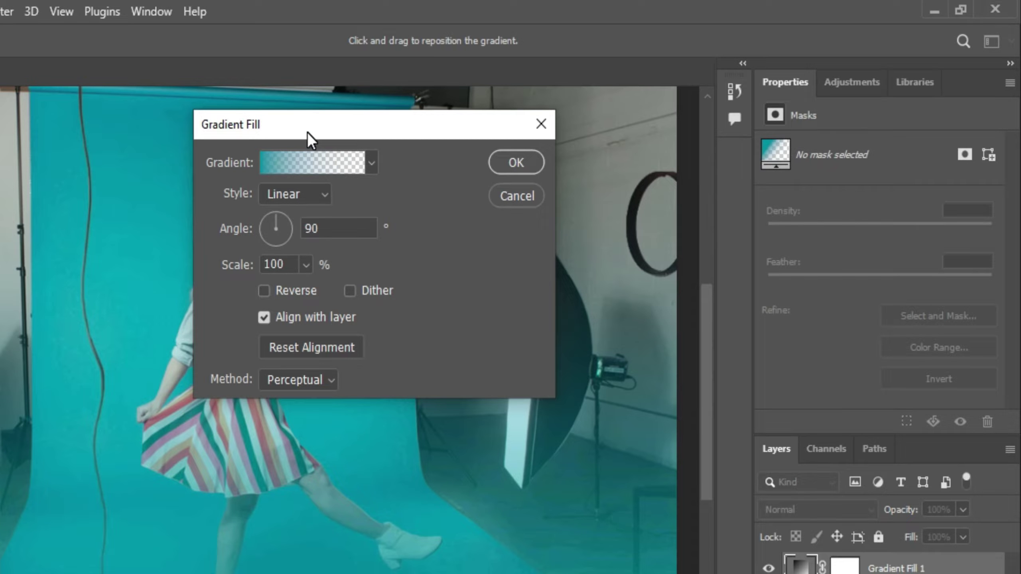
drag(307, 132, 715, 126)
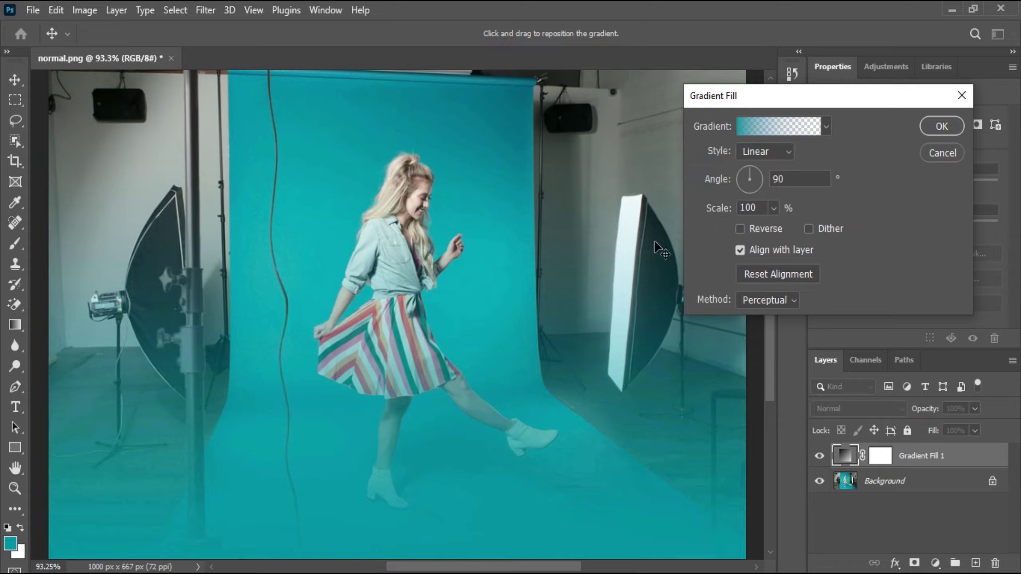
- Set the gradient fill's scale to 10% and reposition its transition across the woman's lower legs
drag(654, 240, 423, 301)
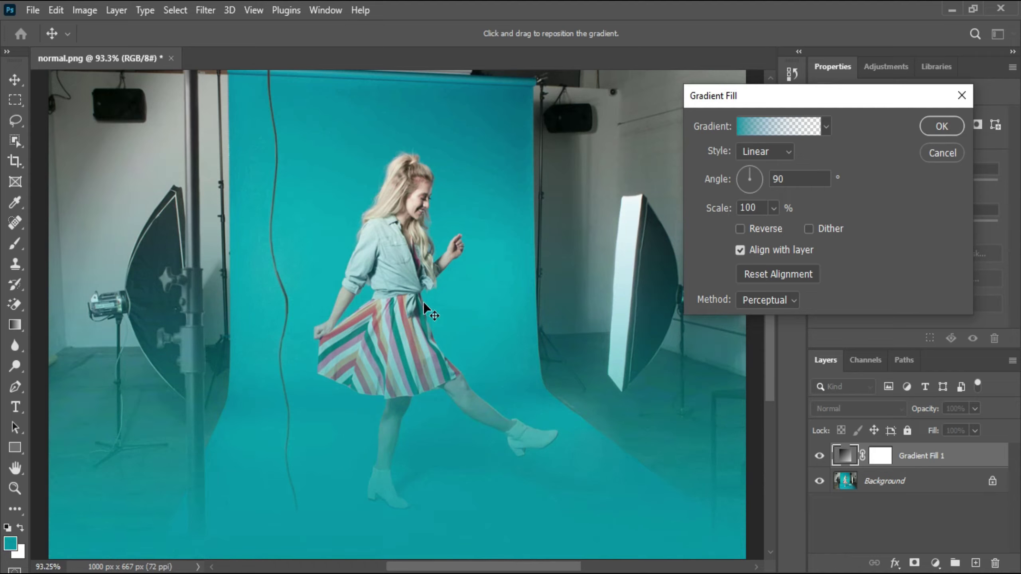
double_click(750, 207)
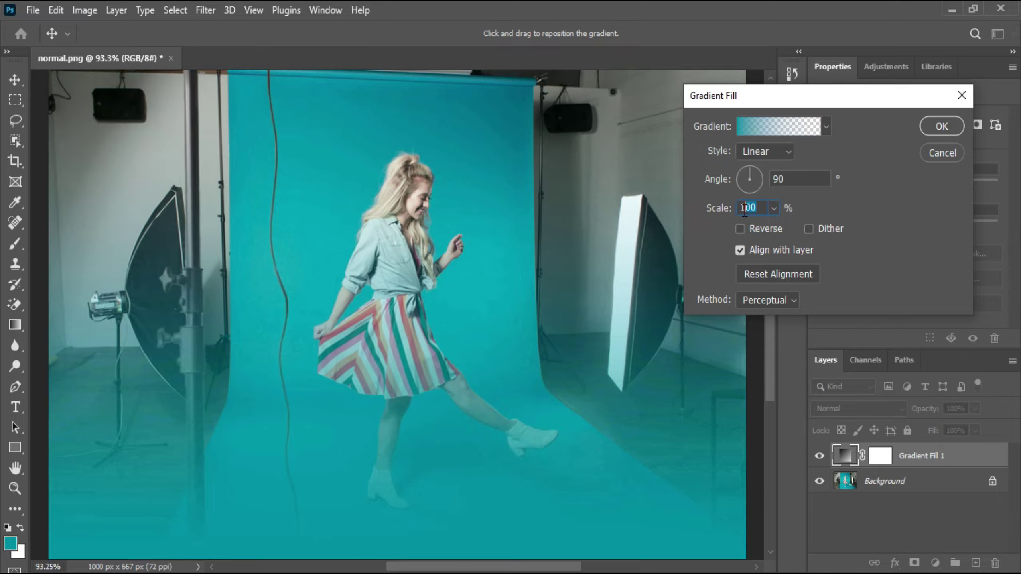
text(10)
drag(468, 335, 480, 419)
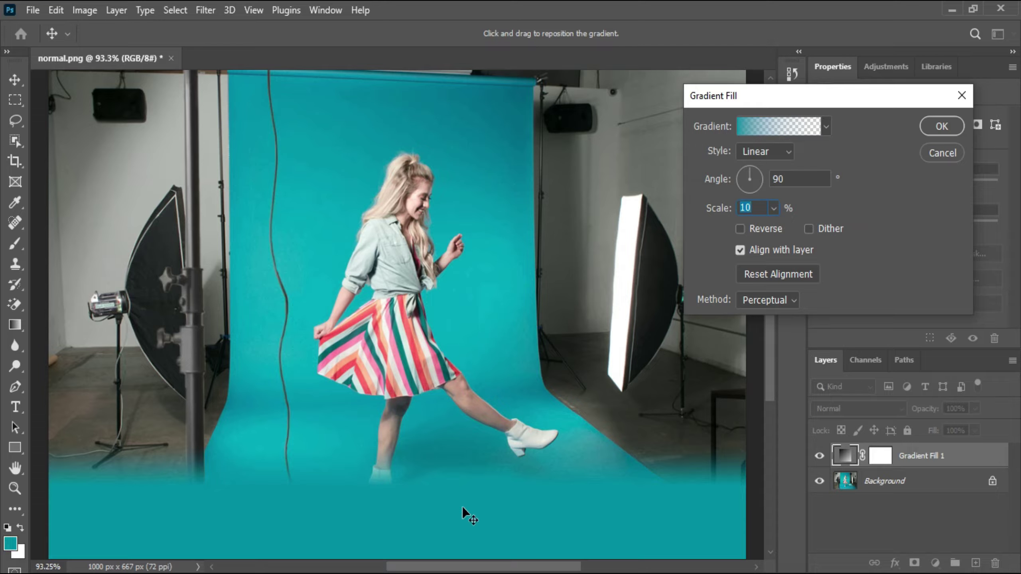
drag(453, 502, 438, 442)
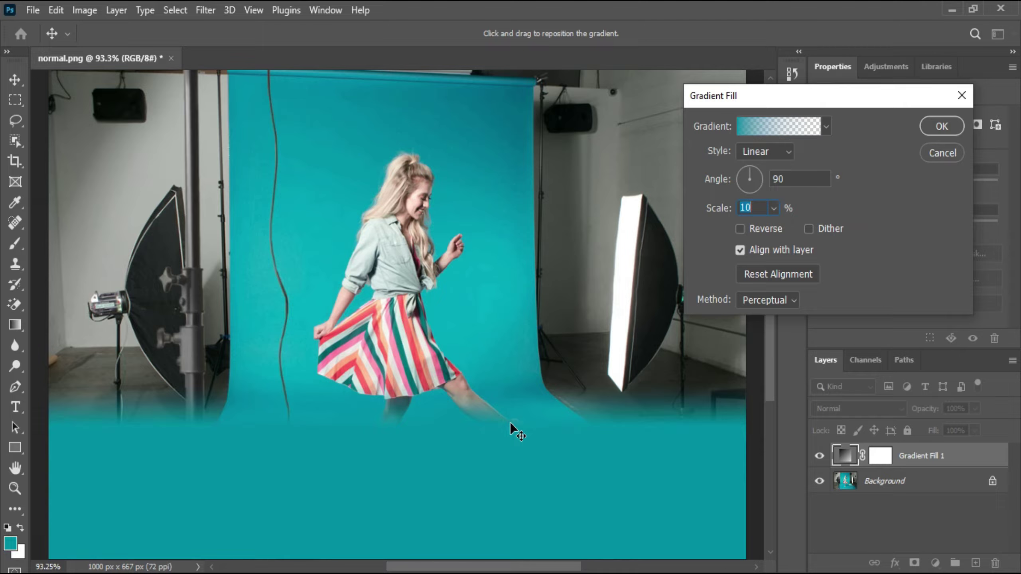
- Set the gradient's angle to 93° and reposition its transition just below the hem of the skirt
double_click(787, 176)
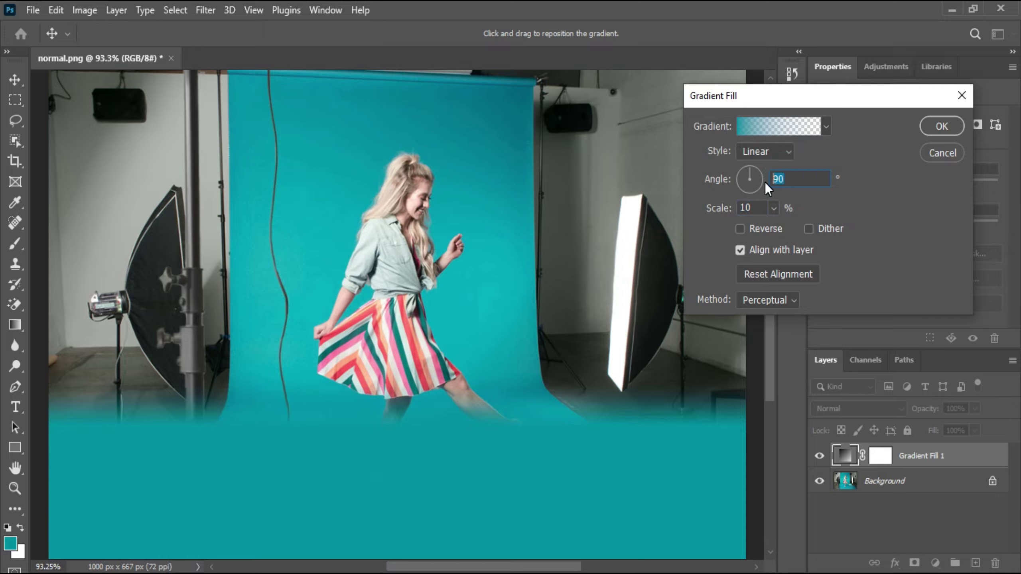
text(93)
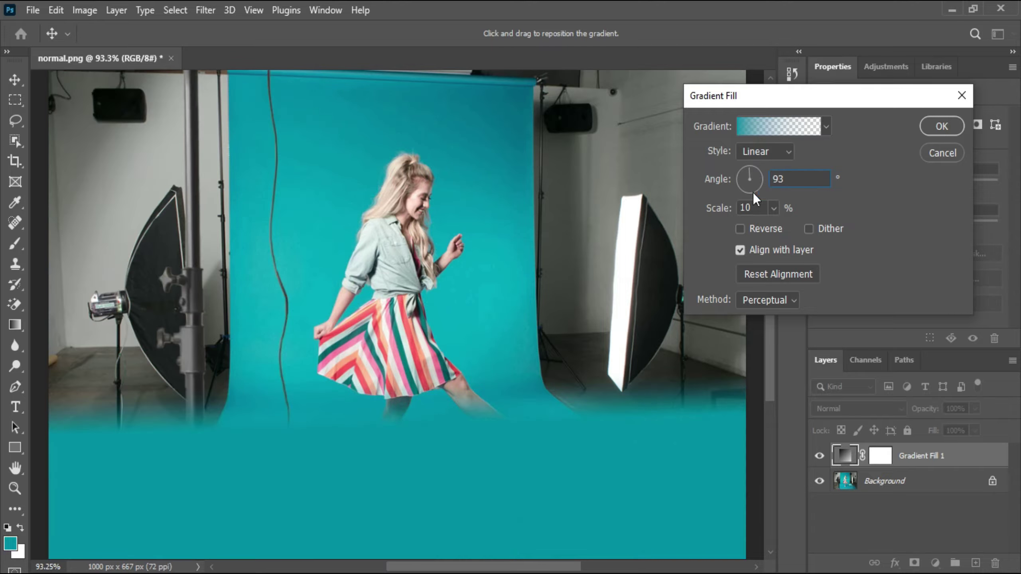
drag(485, 434, 482, 427)
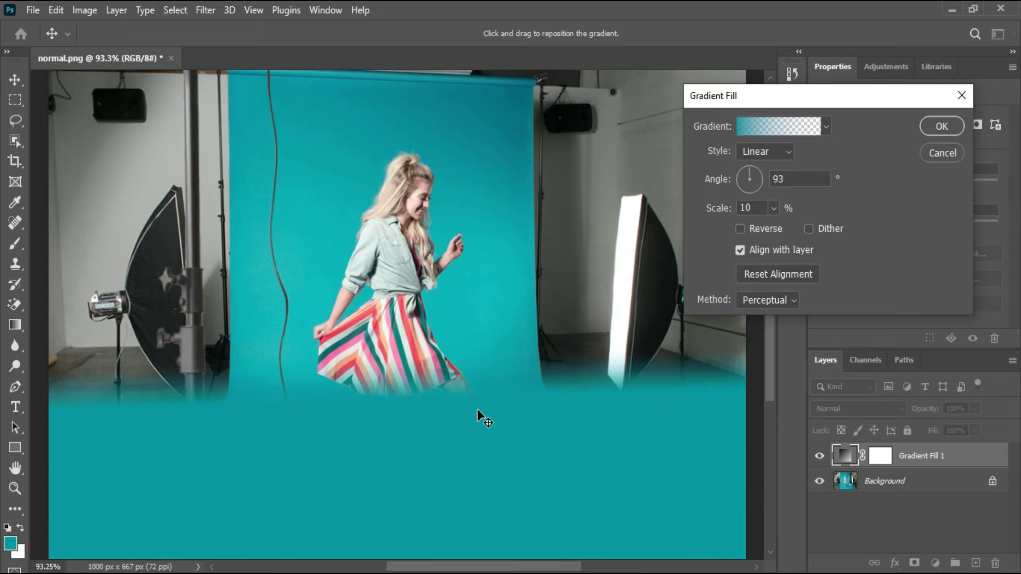
drag(477, 408, 471, 420)
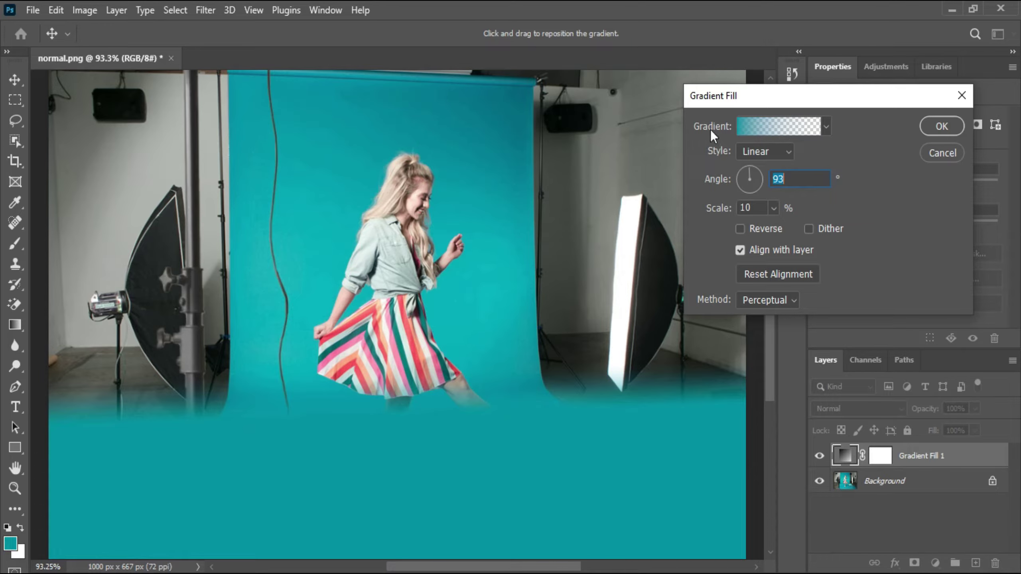
- Open the gradient for editing and raise its end opacity stop to 100% so the fill is fully opaque
click(754, 127)
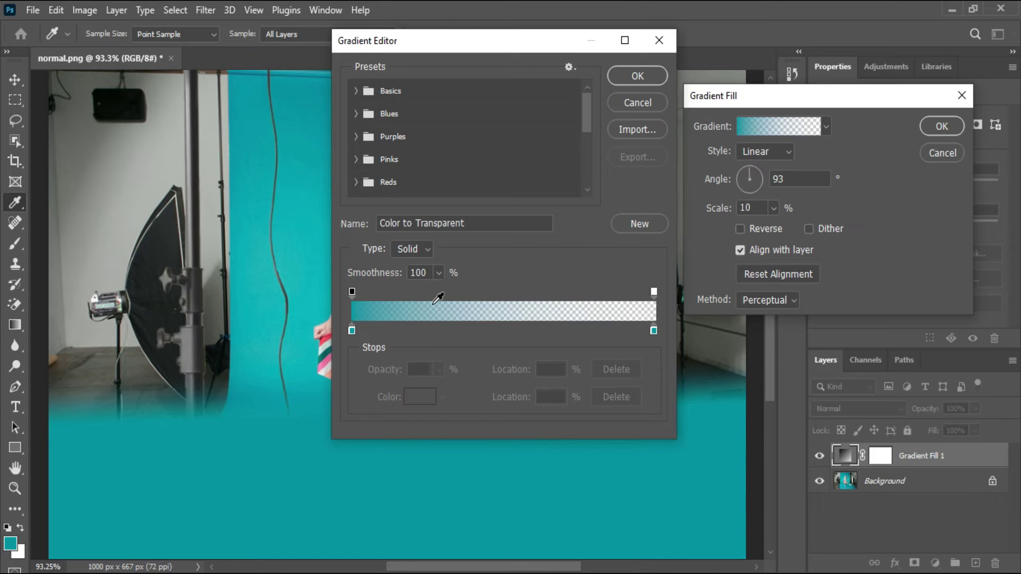
click(353, 292)
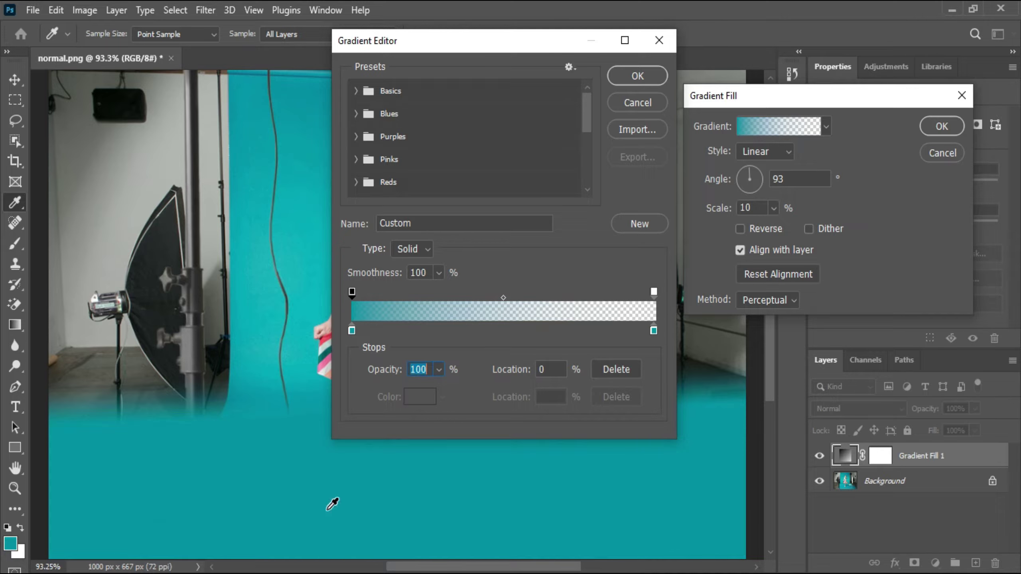
click(654, 292)
click(442, 371)
drag(437, 393, 522, 393)
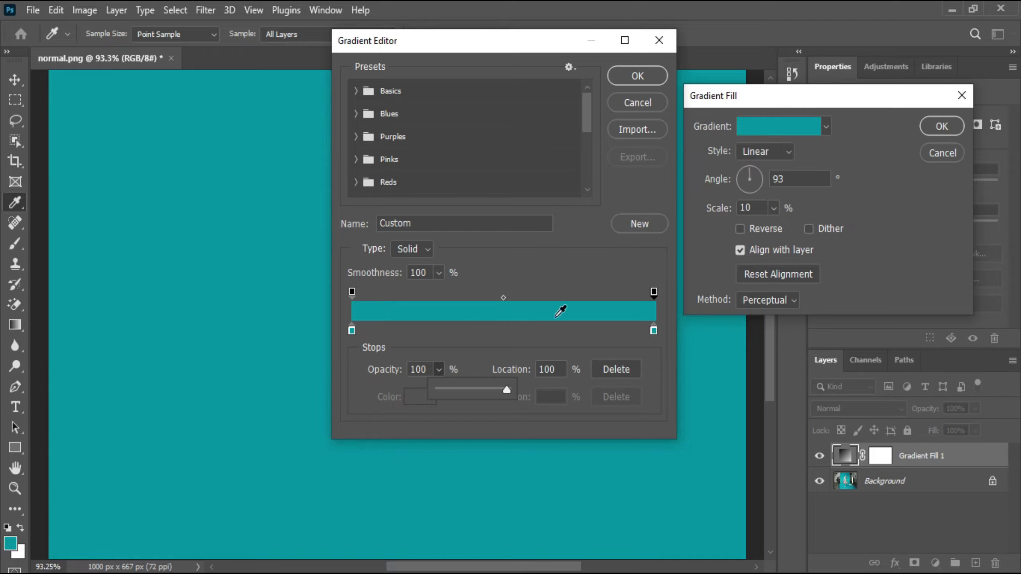
drag(507, 389, 390, 399)
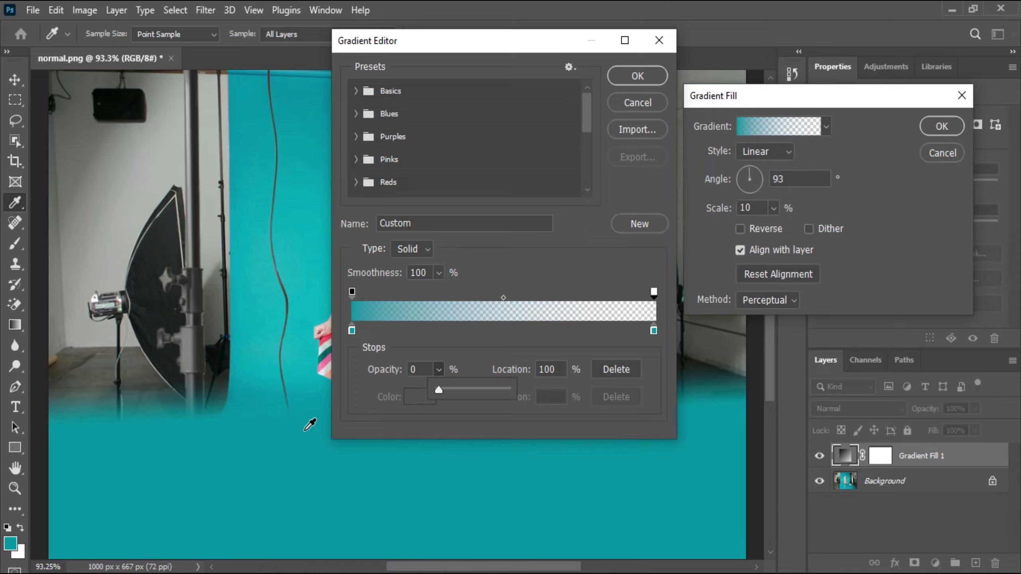
drag(439, 393, 518, 384)
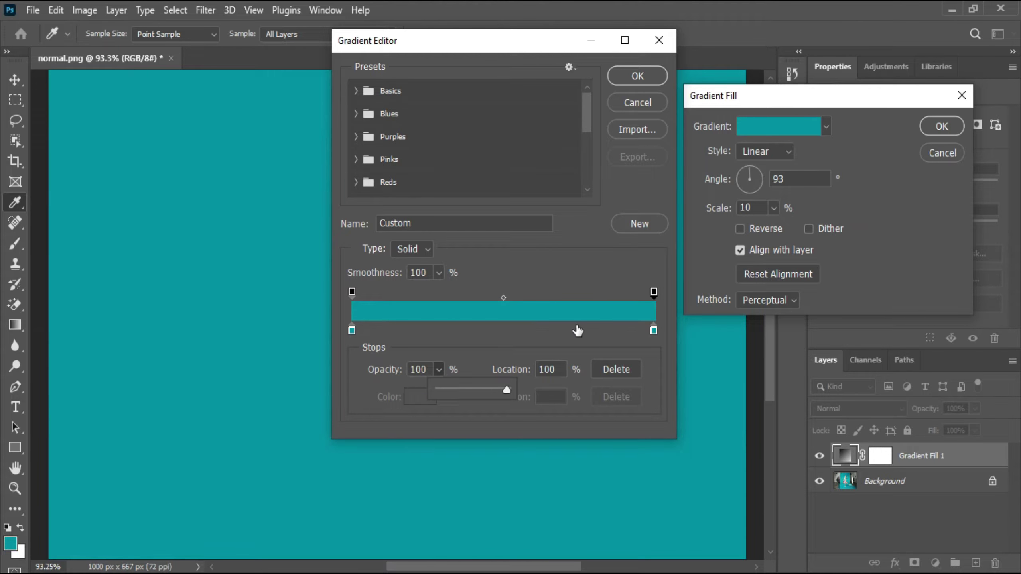
- Add a colour stop at 50% of the gradient and darken its teal to 58% brightness
click(653, 331)
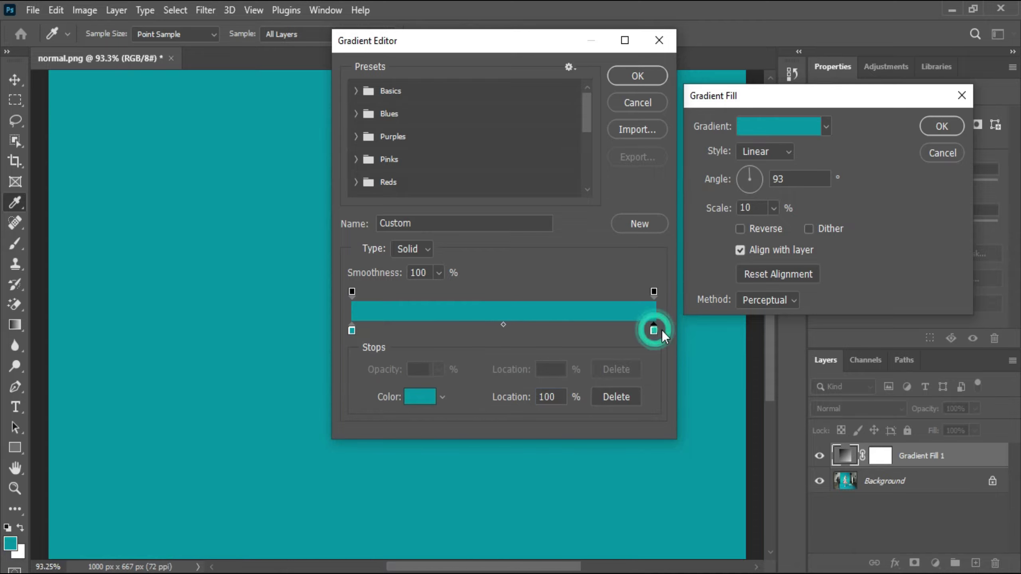
click(502, 331)
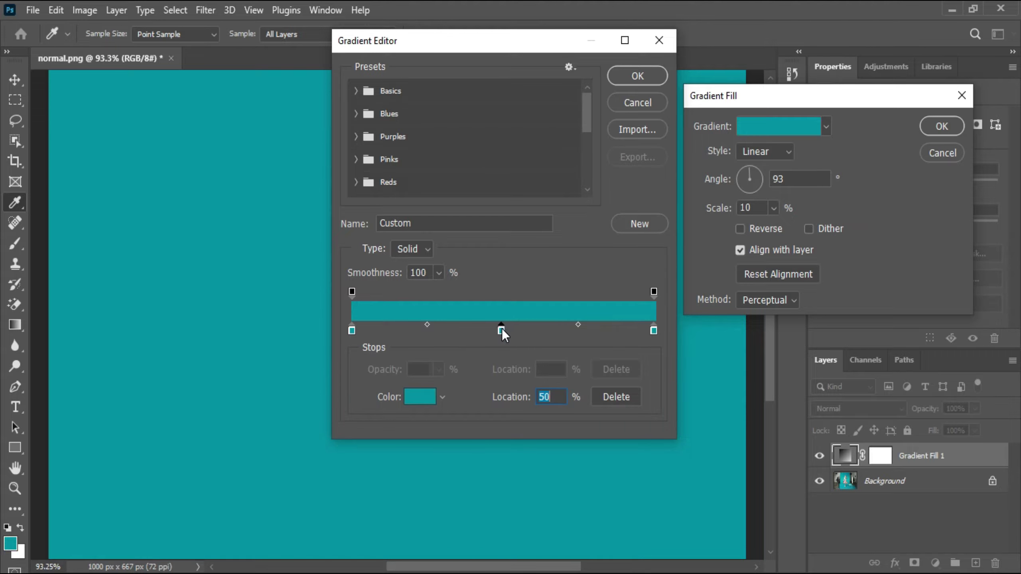
double_click(501, 330)
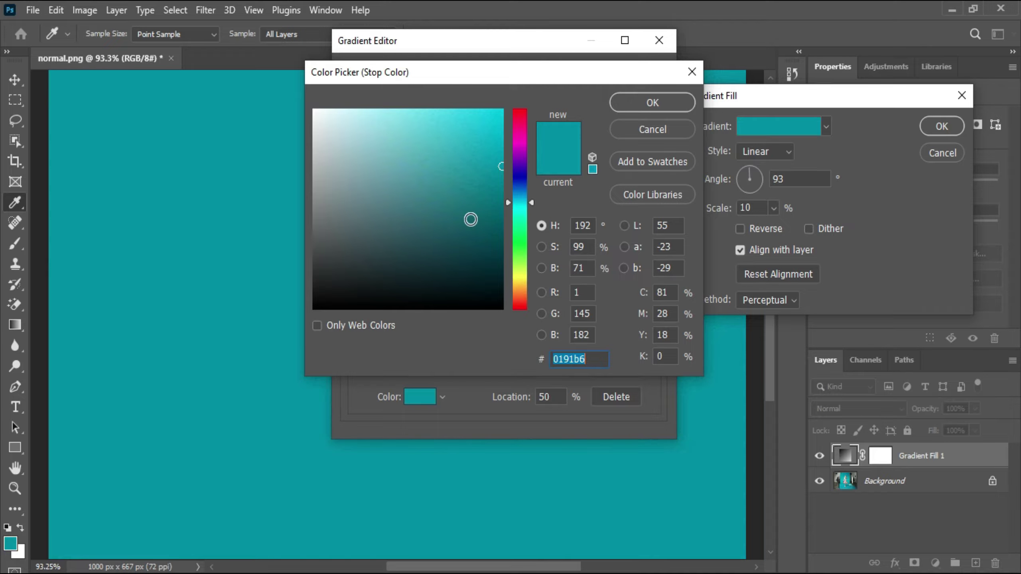
click(591, 269)
key(Down)
key(Down)
key(Down)
key(Down)
key(Down)
key(Down)
key(Down)
key(Down)
key(Down)
key(Down)
key(Down)
key(Down)
key(Down)
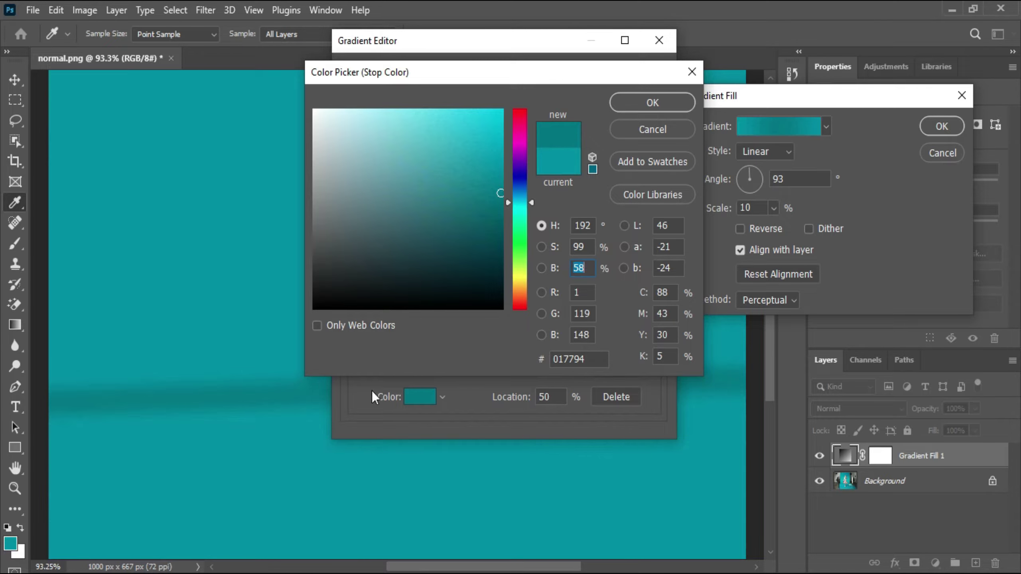
click(636, 104)
- Darken the gradient's end colour stop at 100% by lowering its brightness a few percent
click(654, 330)
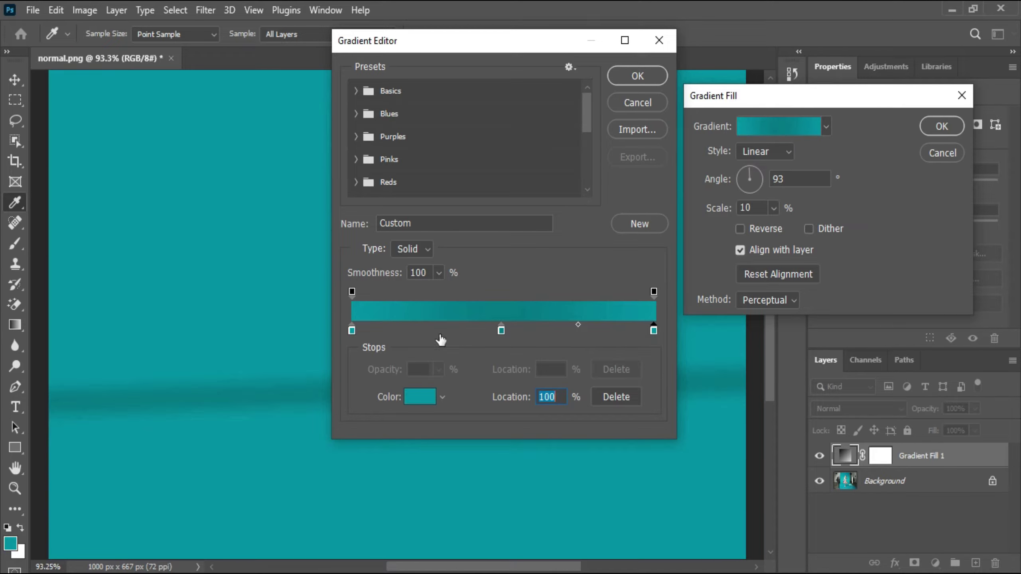
click(654, 333)
click(654, 292)
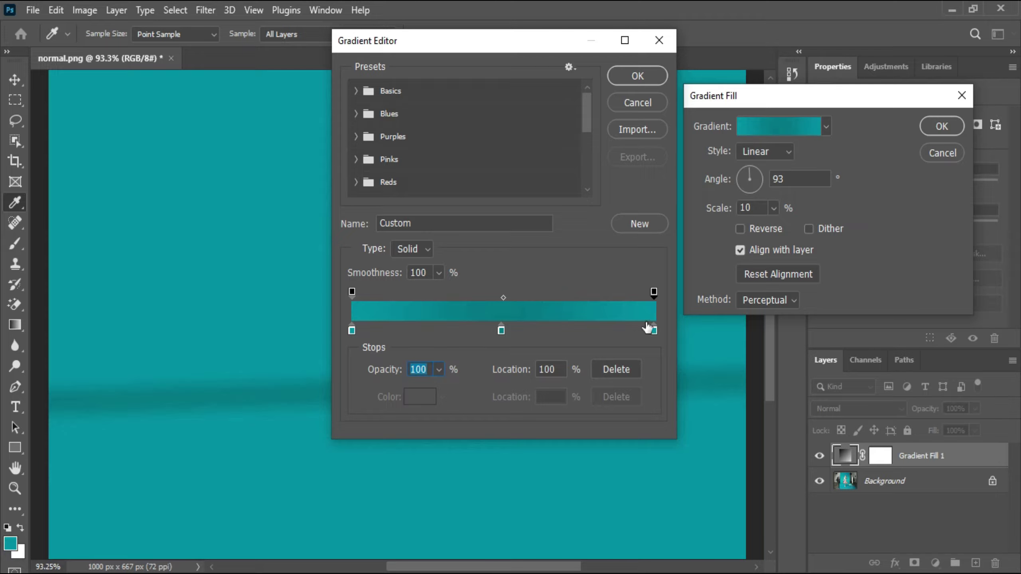
click(654, 330)
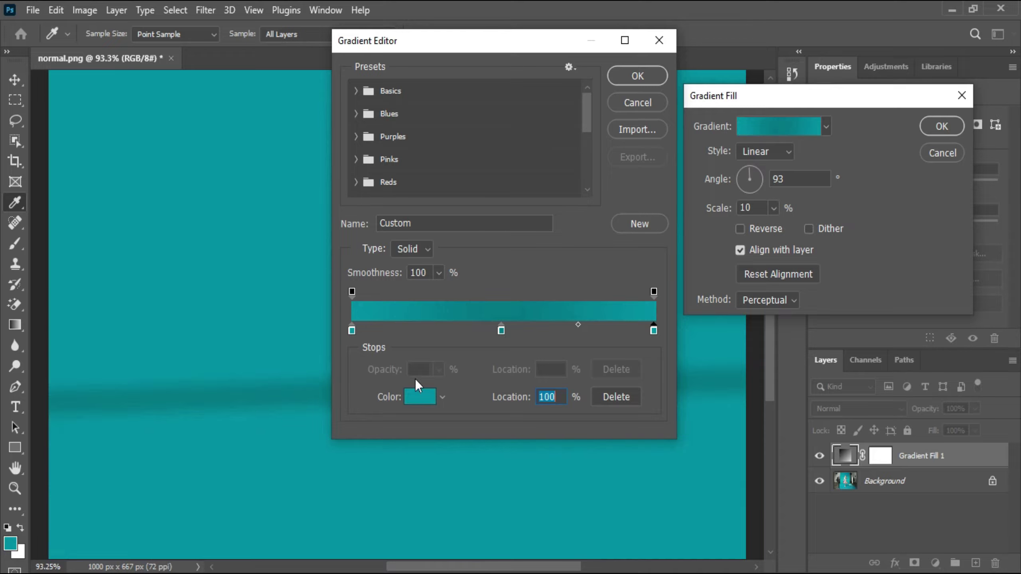
click(352, 330)
double_click(653, 330)
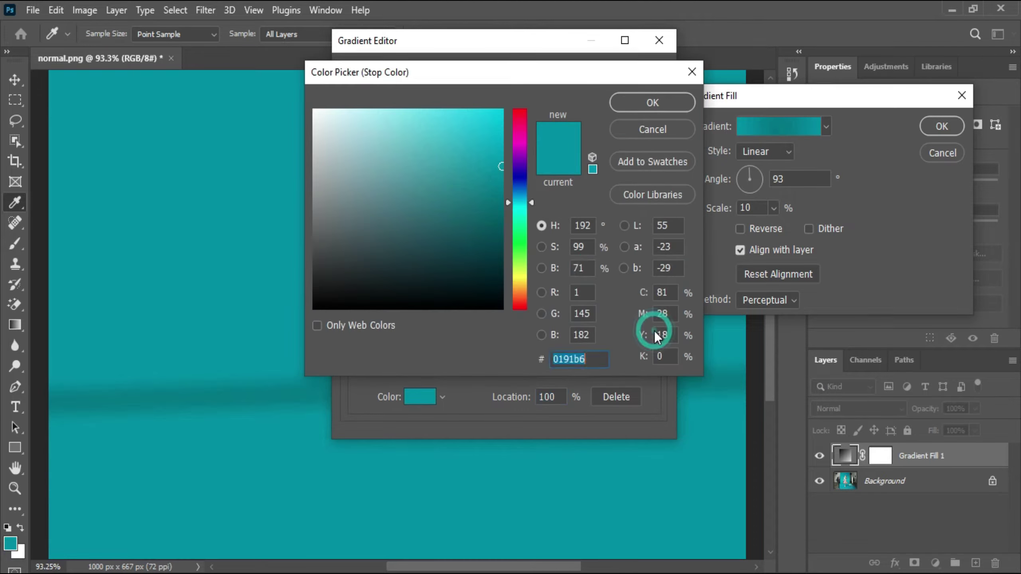
click(583, 267)
key(Down)
key(Down)
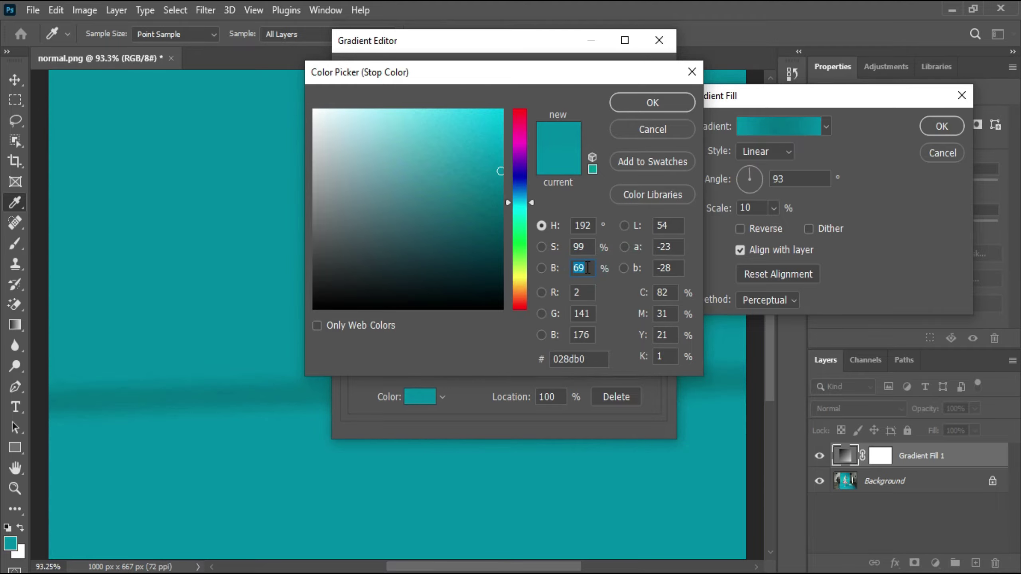
key(Down)
click(651, 102)
- Lighten the gradient's start colour stop at 0% to 77% brightness
click(351, 331)
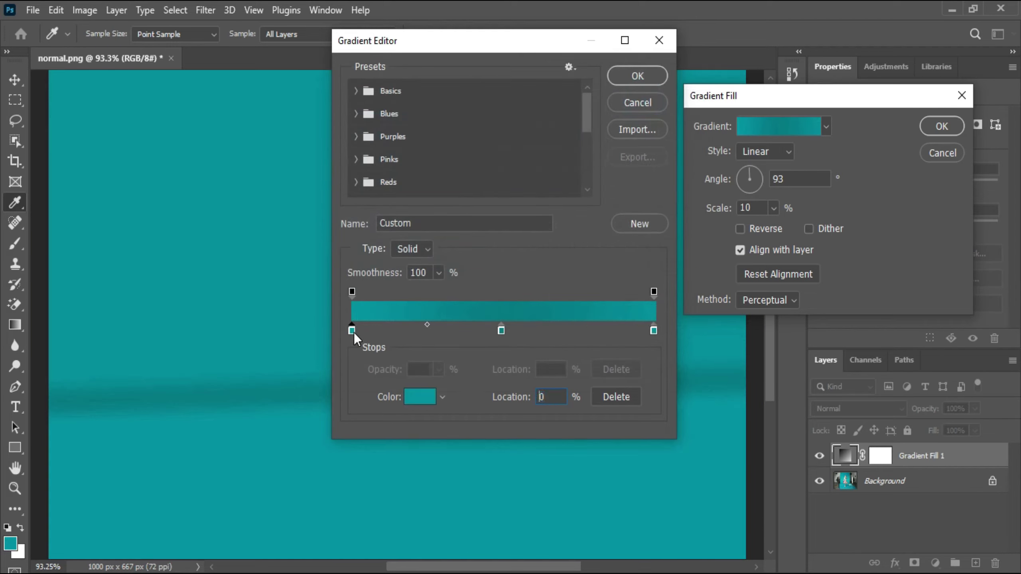
double_click(354, 332)
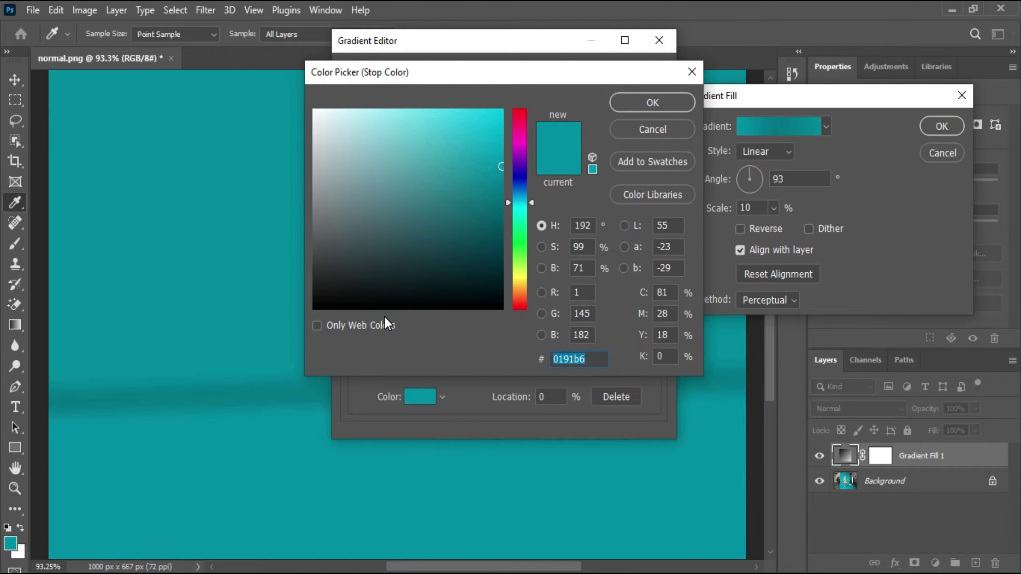
click(582, 266)
text(77)
click(646, 111)
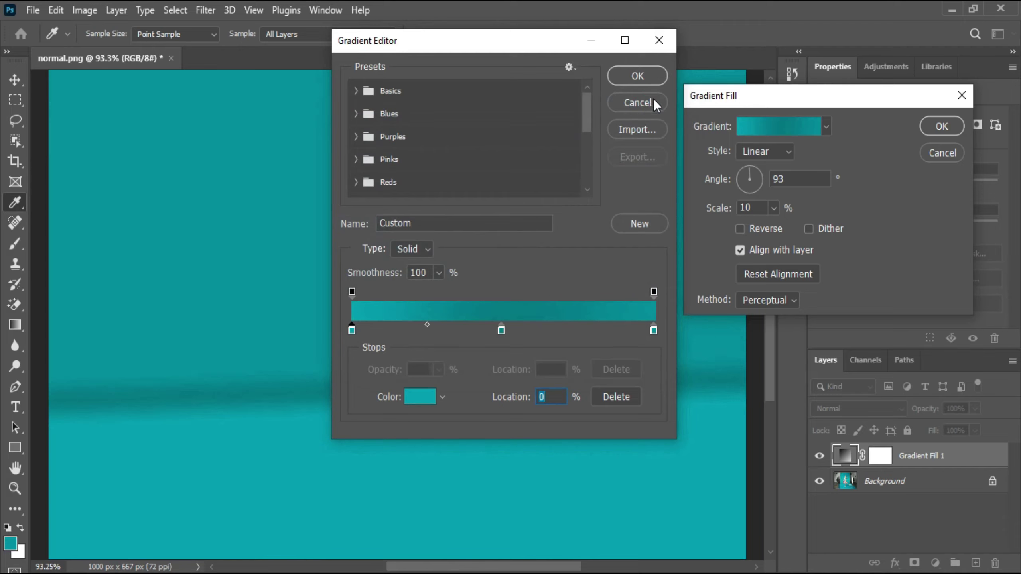
- Accept the edited gradient, set the fill's scale to 25% and apply the gradient fill
drag(532, 46, 811, 76)
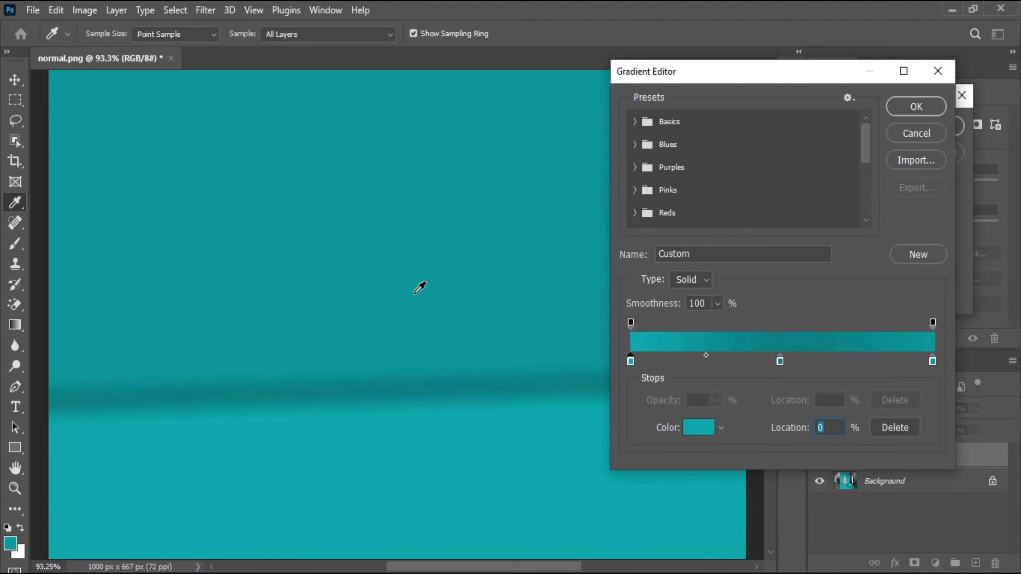
drag(805, 68, 515, 77)
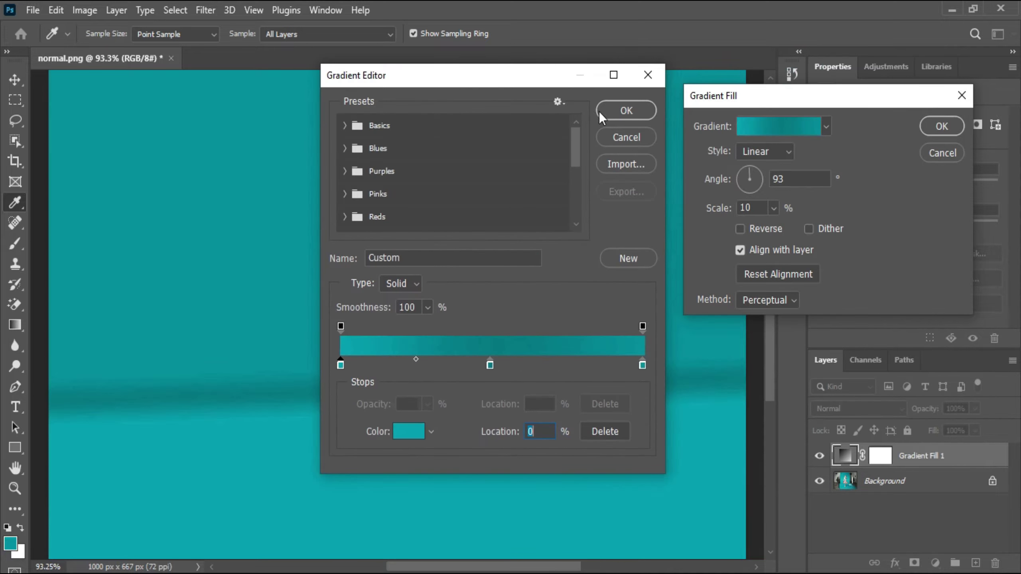
click(615, 119)
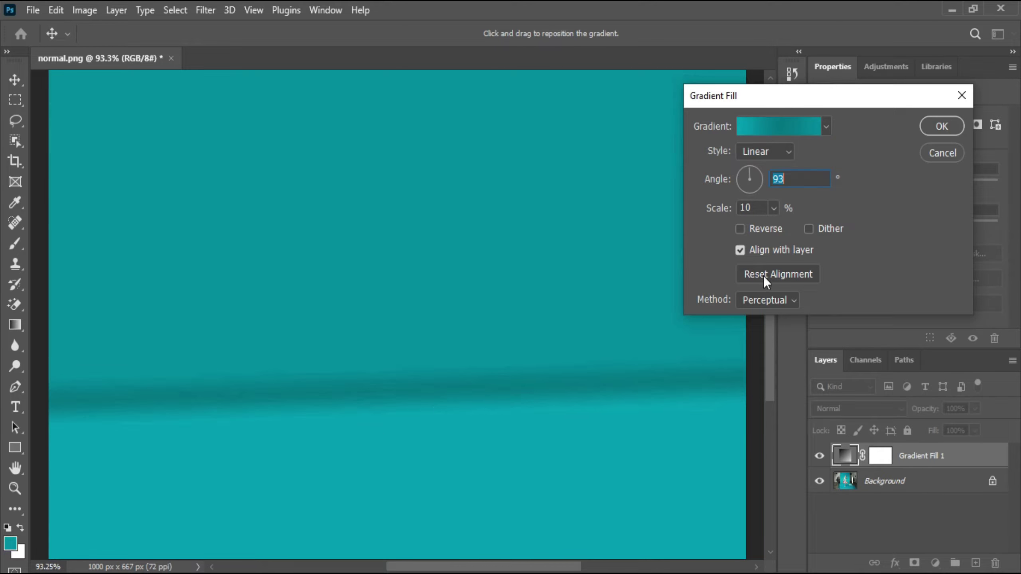
click(761, 209)
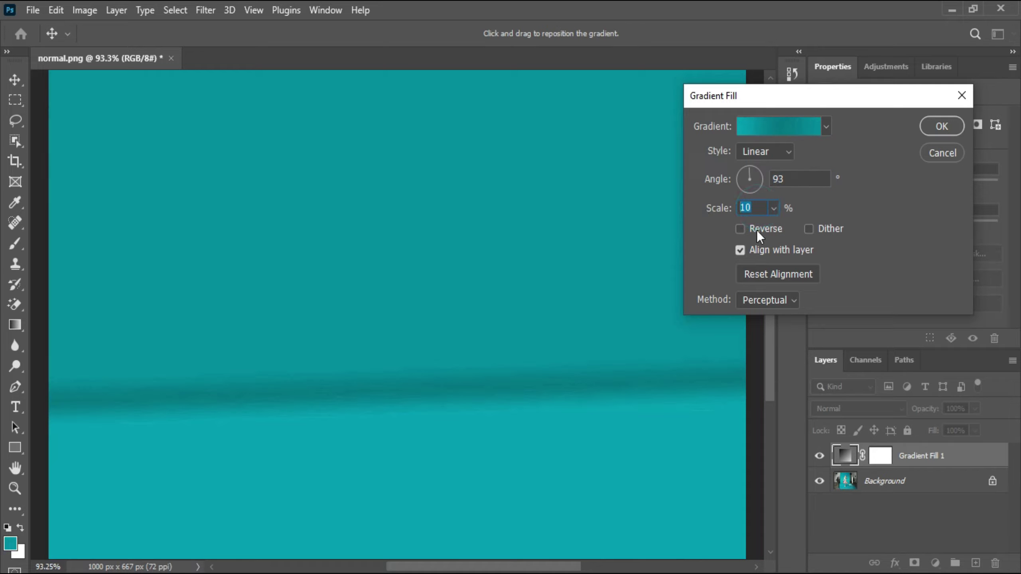
text(25)
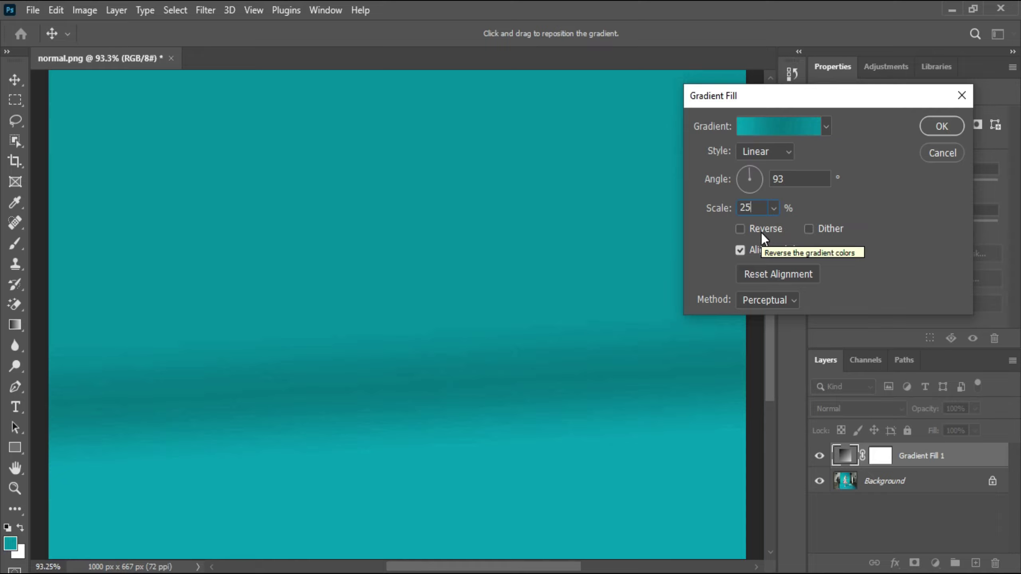
click(937, 128)
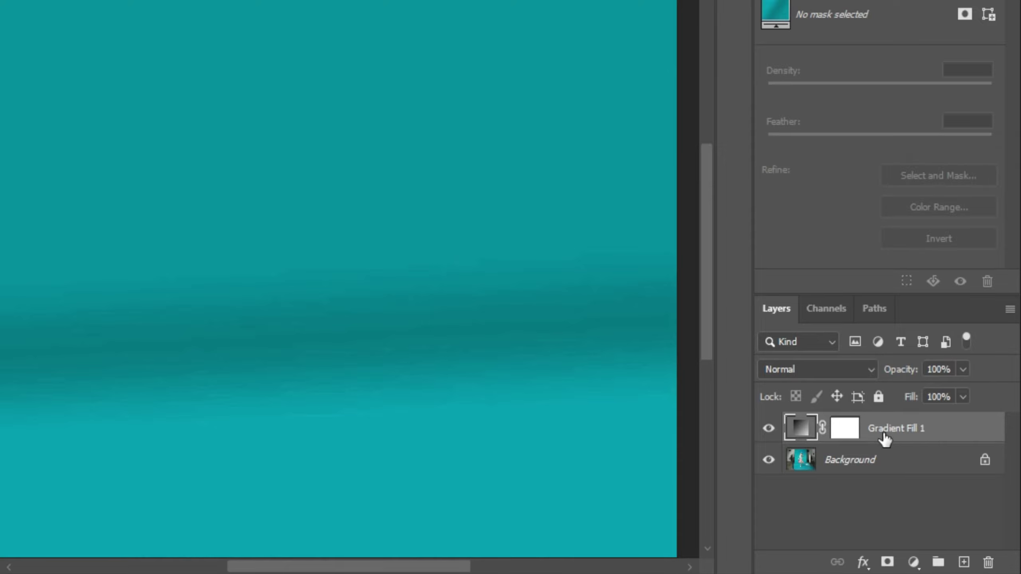
- Rename the Gradient Fill 1 layer as Background
double_click(912, 431)
text(Background)
key(Return)
- Delete the layer mask from the renamed gradient fill layer and keep that layer selected
click(844, 432)
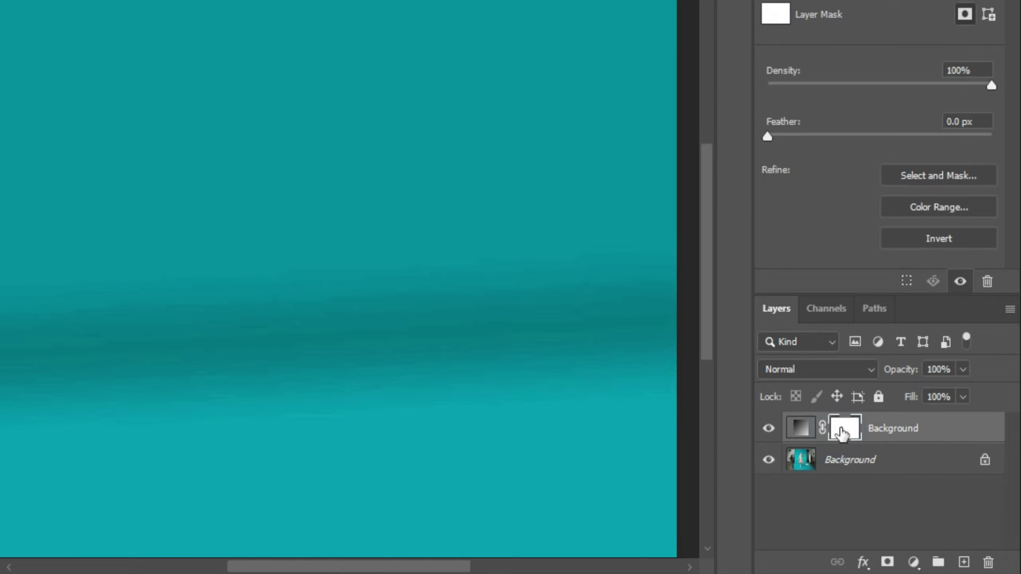
right_click(843, 430)
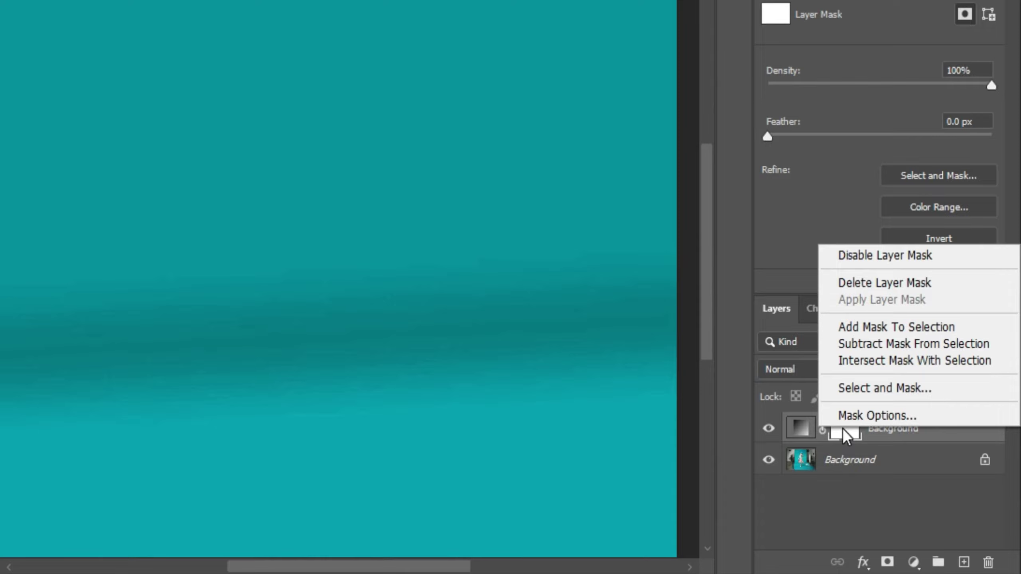
click(911, 286)
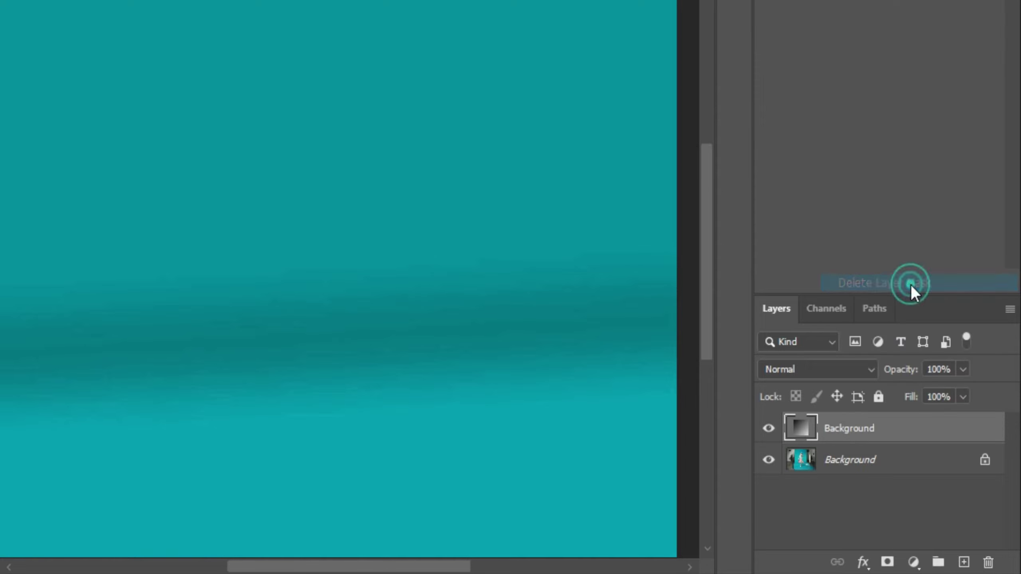
click(886, 437)
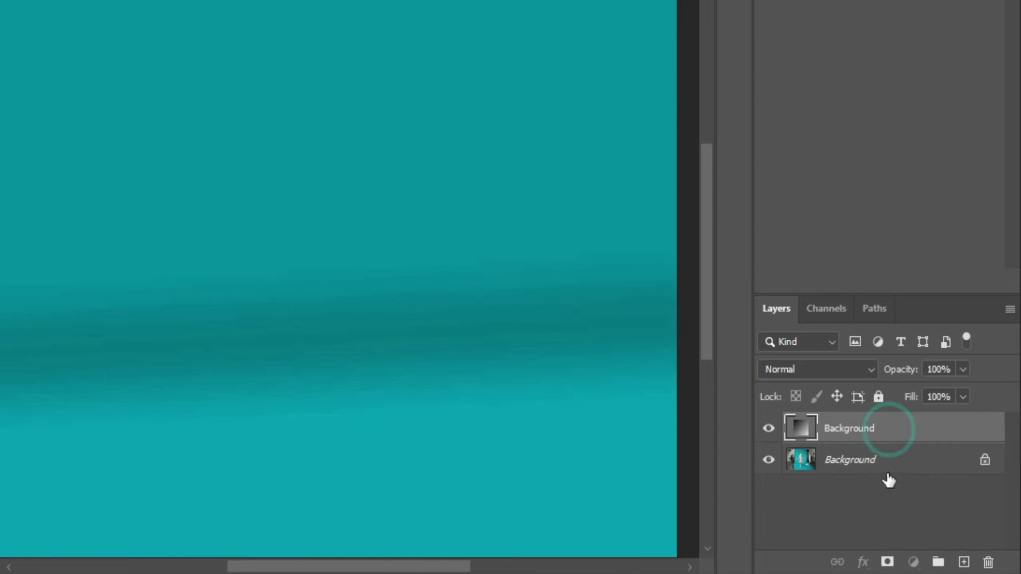
- Unlock the original photo layer and move it above the gradient fill layer named Background
click(768, 428)
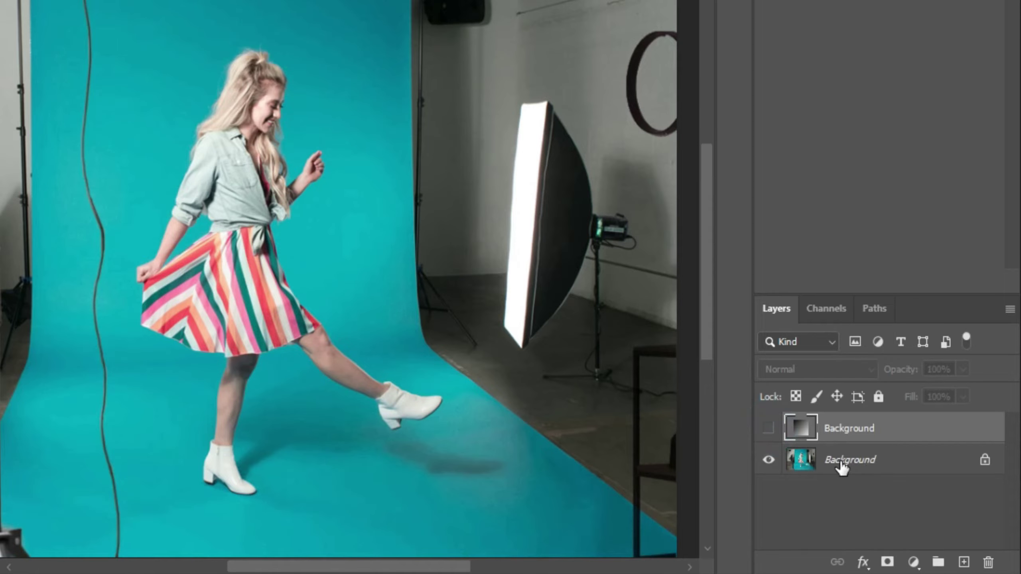
click(768, 428)
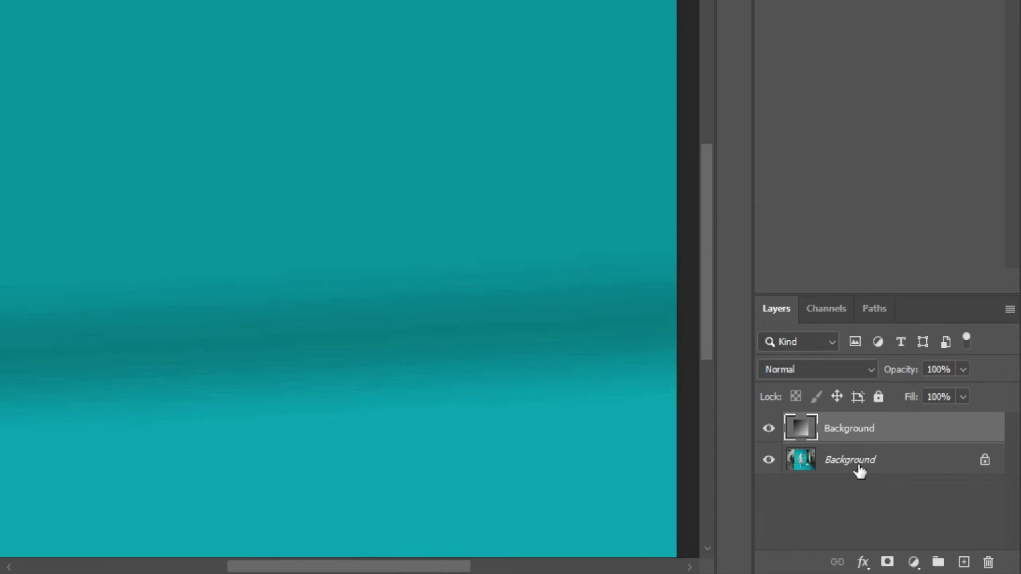
click(984, 462)
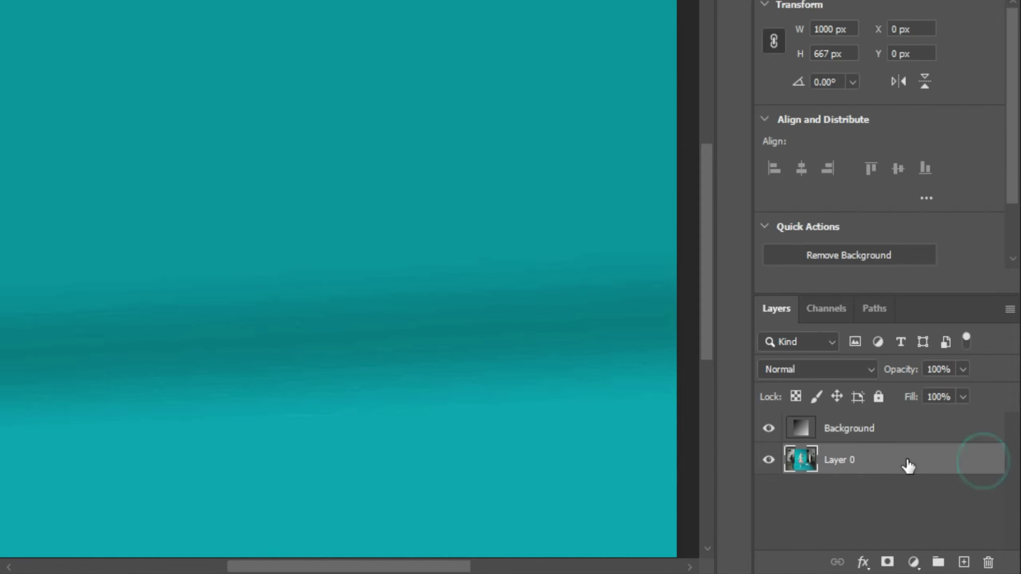
click(904, 463)
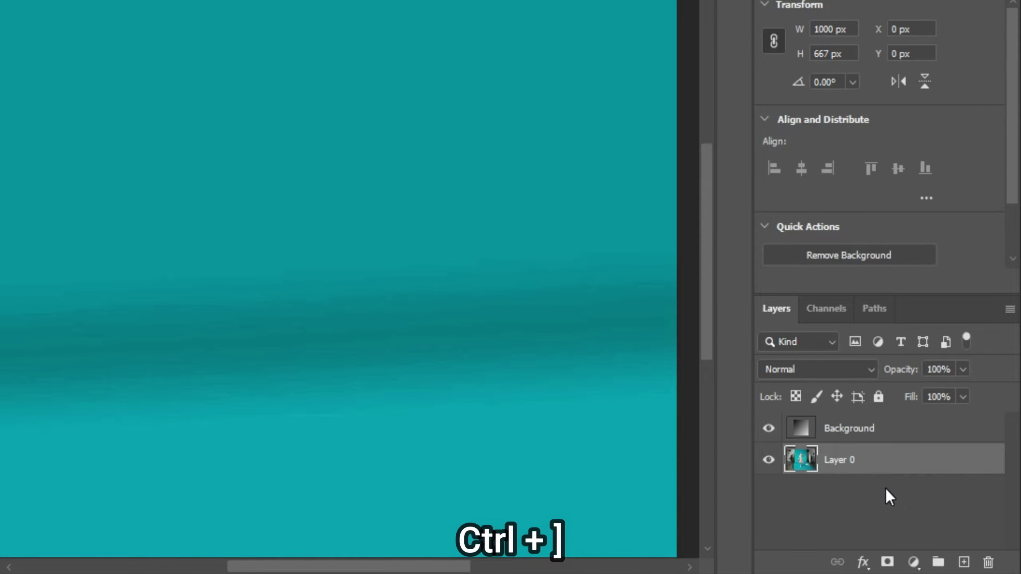
key(ctrl+bracketright)
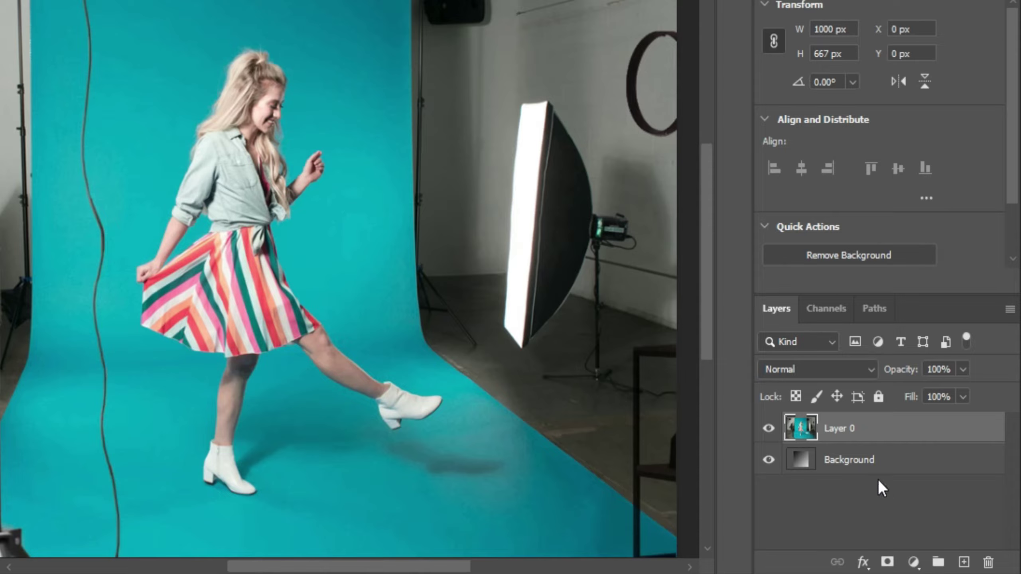
- Rename the unlocked photo layer as women
double_click(832, 434)
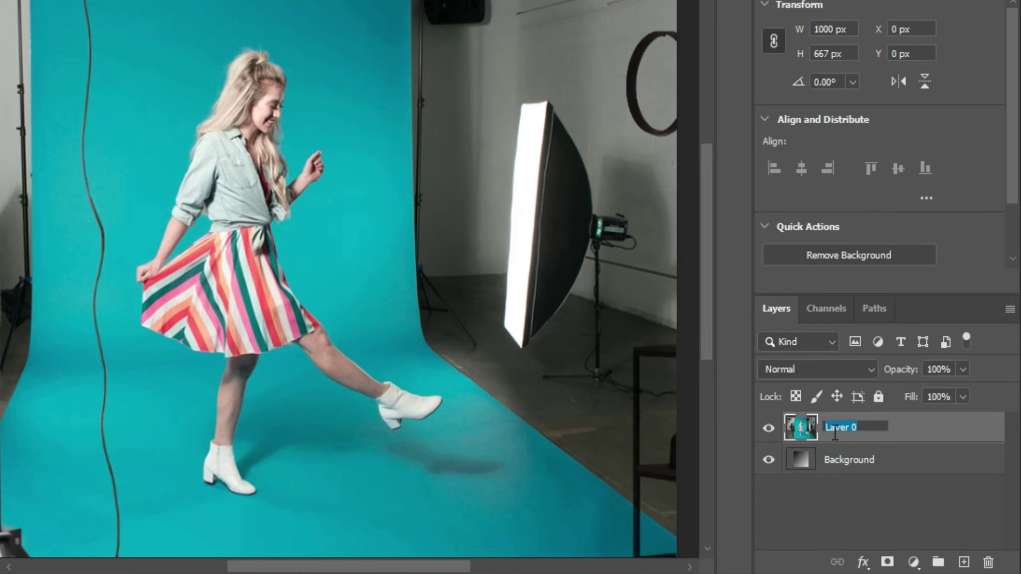
text(women)
click(856, 498)
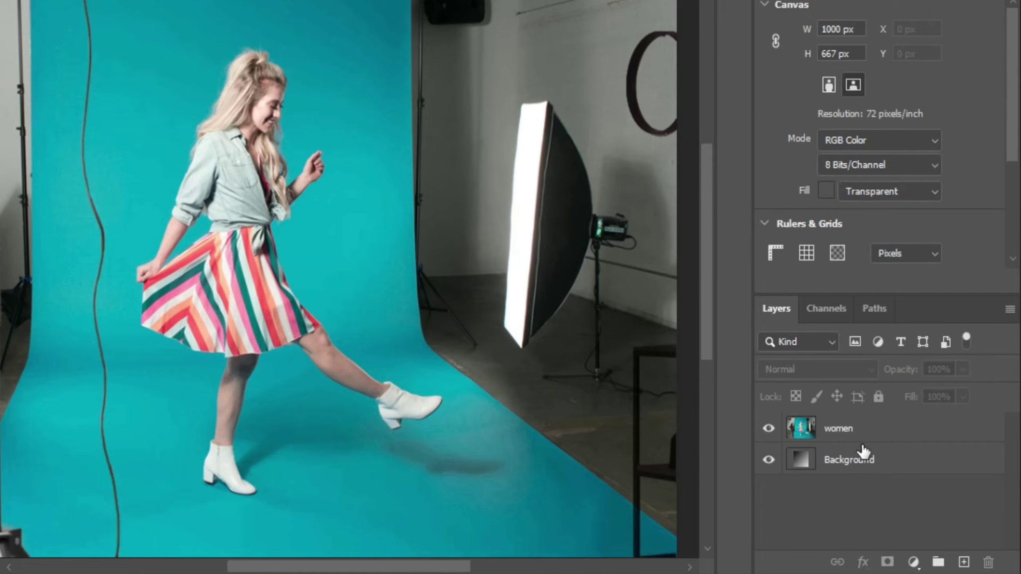
- Open the women layer in Select and Mask and run Select Subject to select the woman
click(850, 460)
click(770, 429)
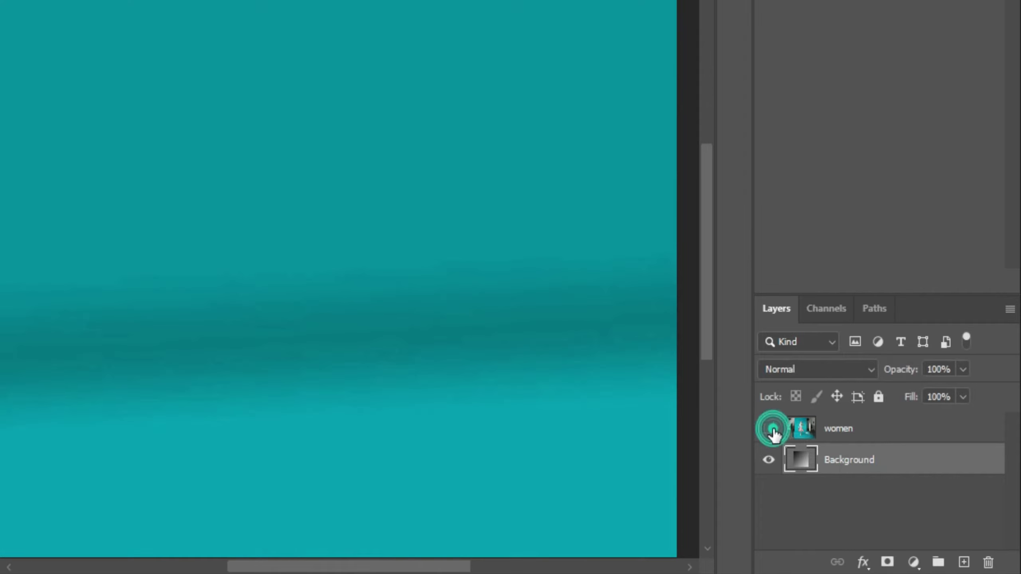
click(770, 430)
click(769, 461)
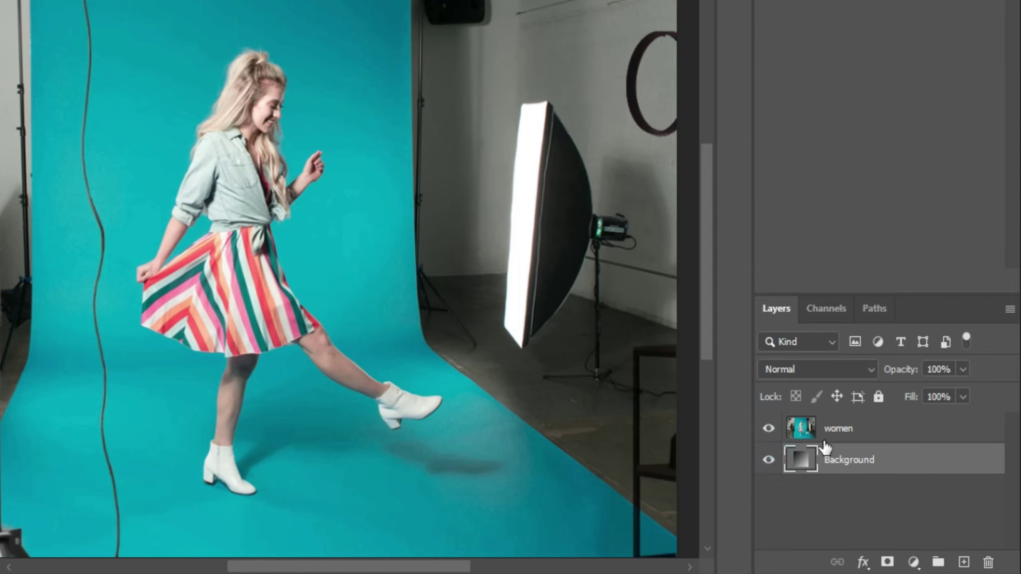
click(864, 440)
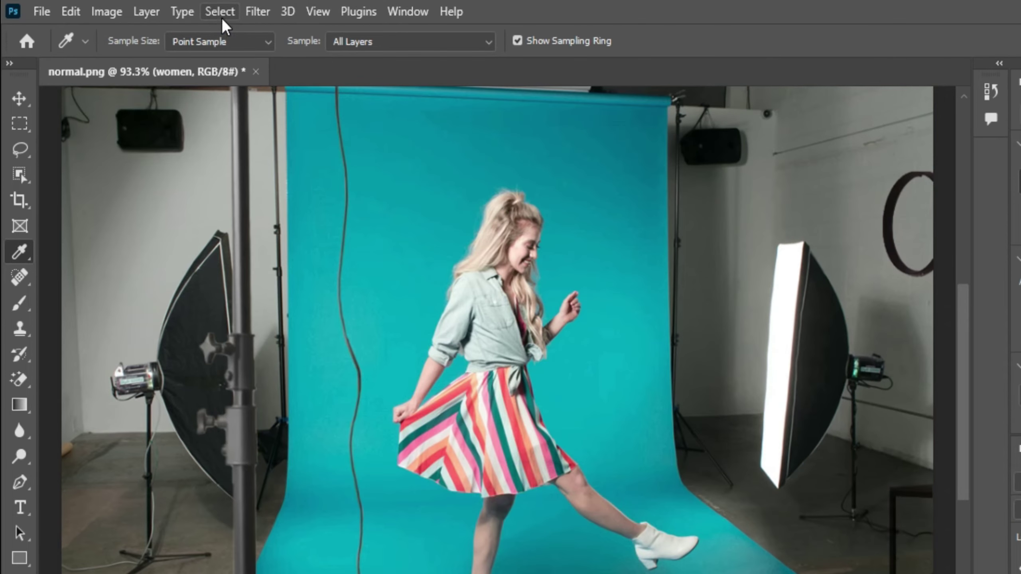
click(222, 20)
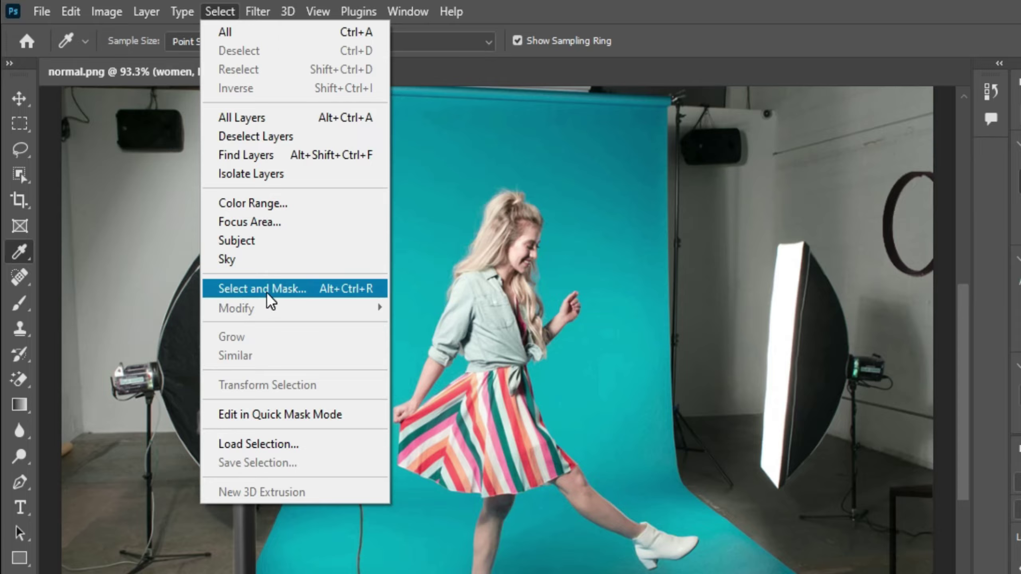
click(292, 295)
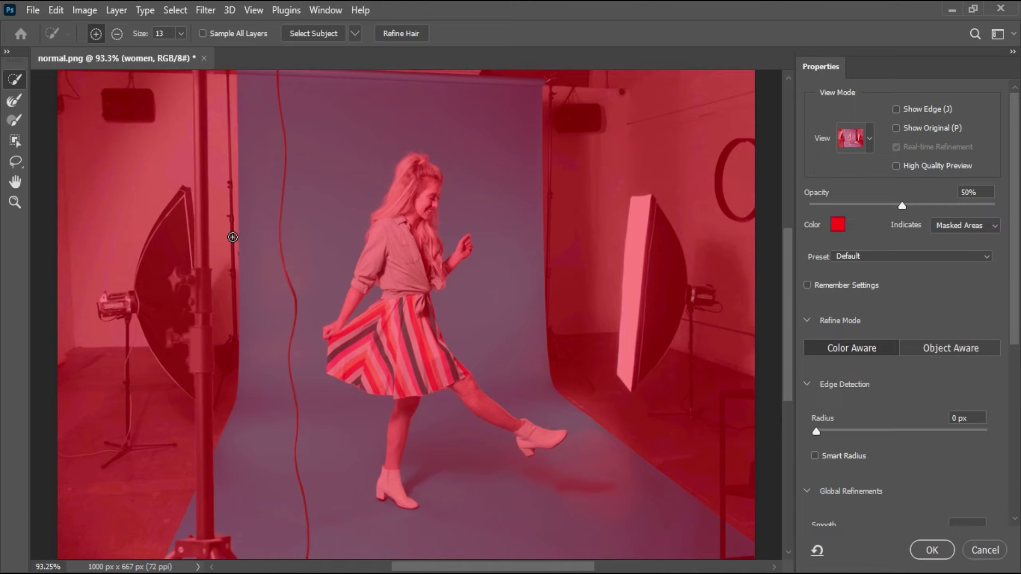
click(318, 34)
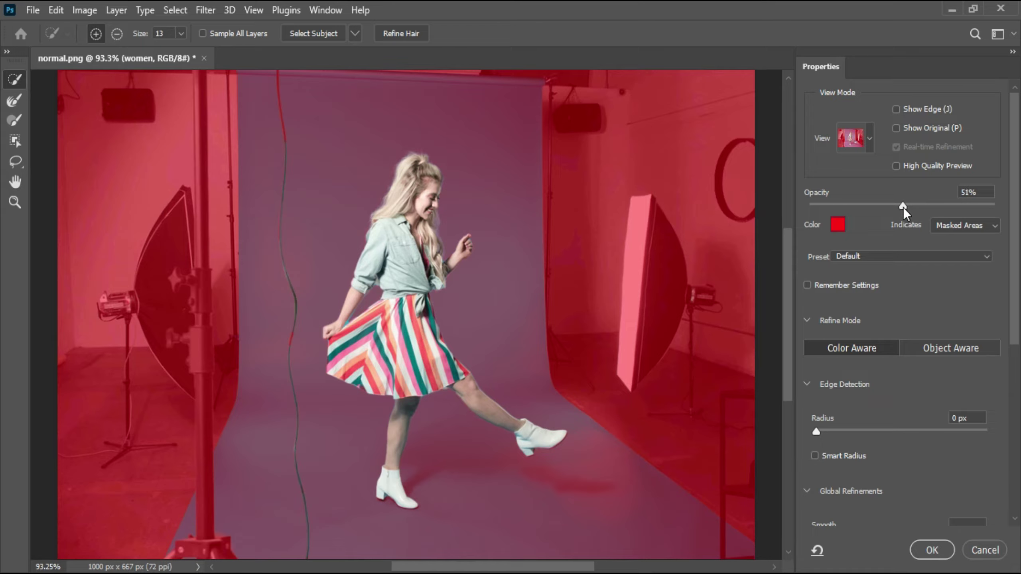
- Set the overlay opacity to 100% and brush the stray backdrop cable out of the selection in subtract mode
drag(903, 207, 999, 207)
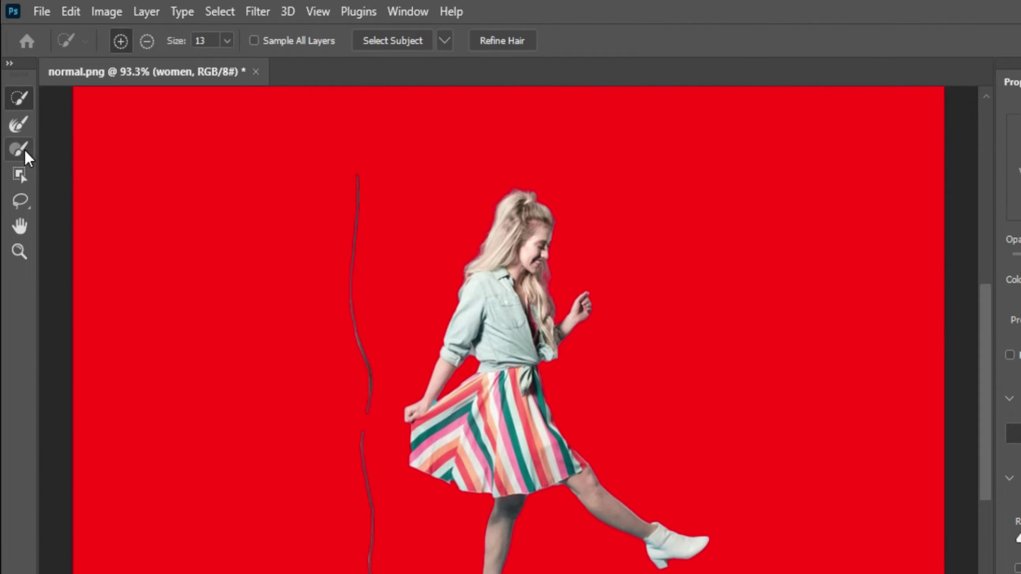
click(24, 150)
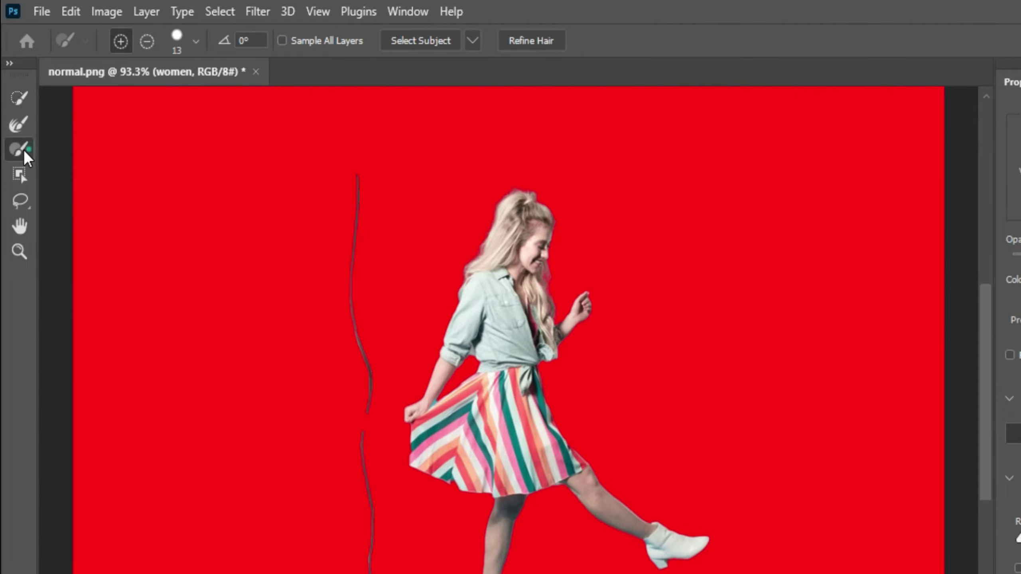
click(155, 40)
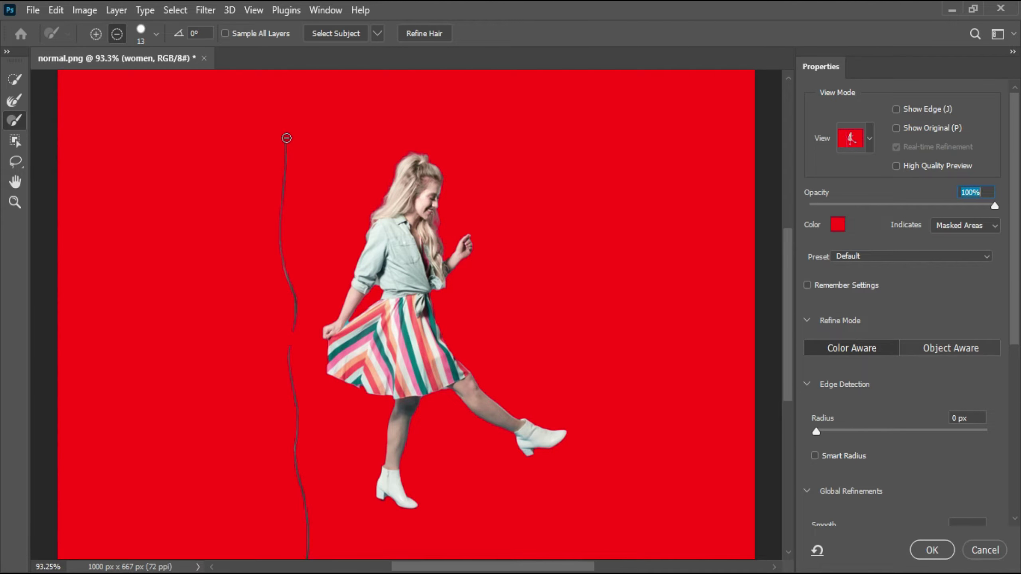
mouse_move(286, 137)
mouse_down()
mouse_move(282, 270)
mouse_move(295, 309)
mouse_move(289, 401)
mouse_move(308, 559)
mouse_up()
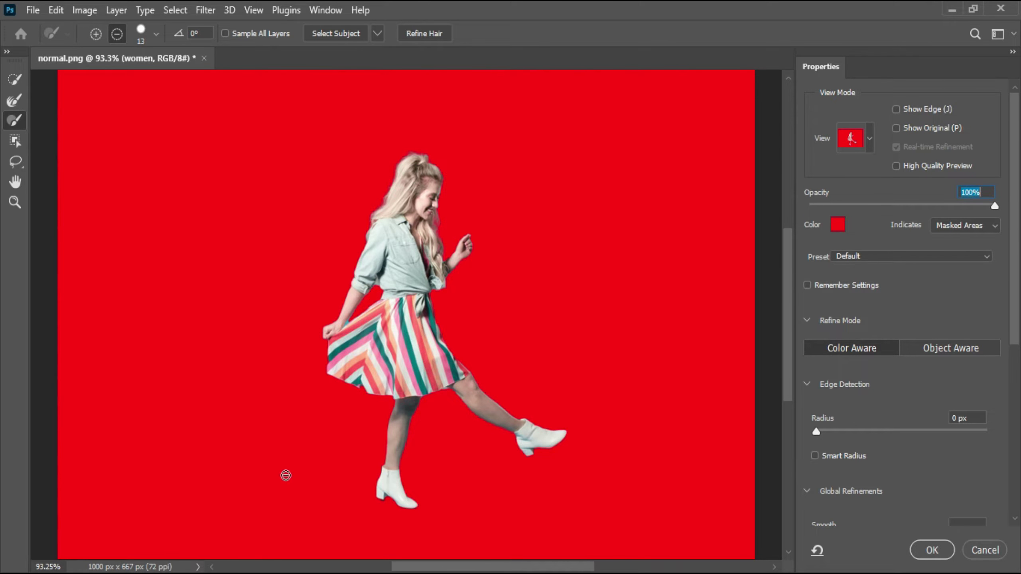
- Refine the selection edges around the woman's hair and arm with the Refine Edge Brush at size 45
key(ctrl+plus)
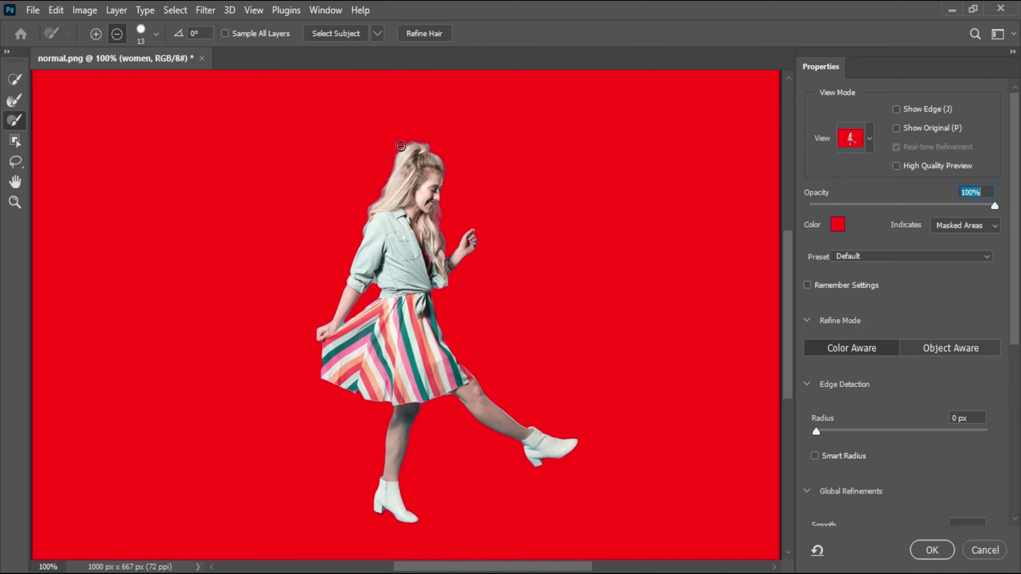
click(14, 100)
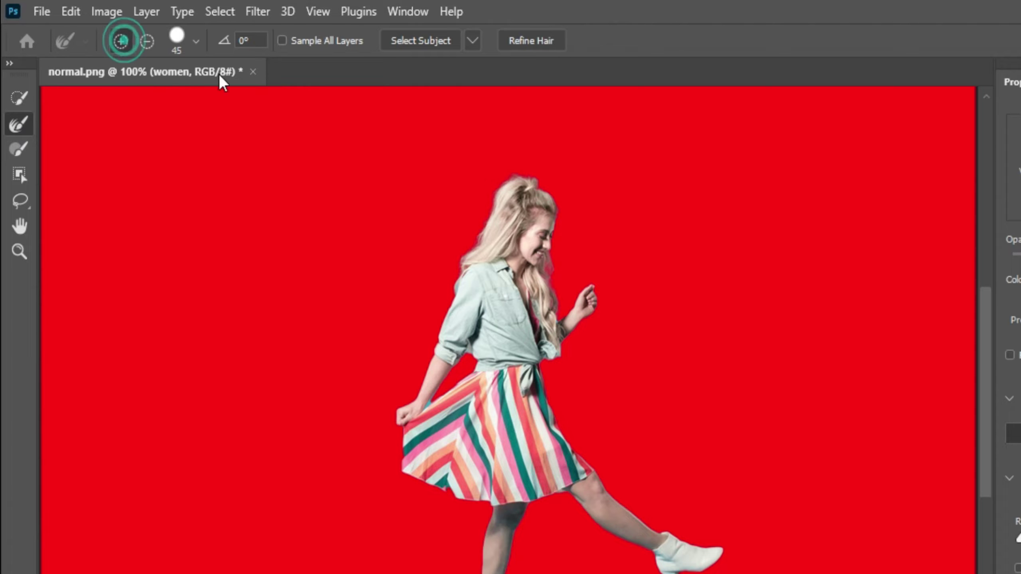
click(519, 171)
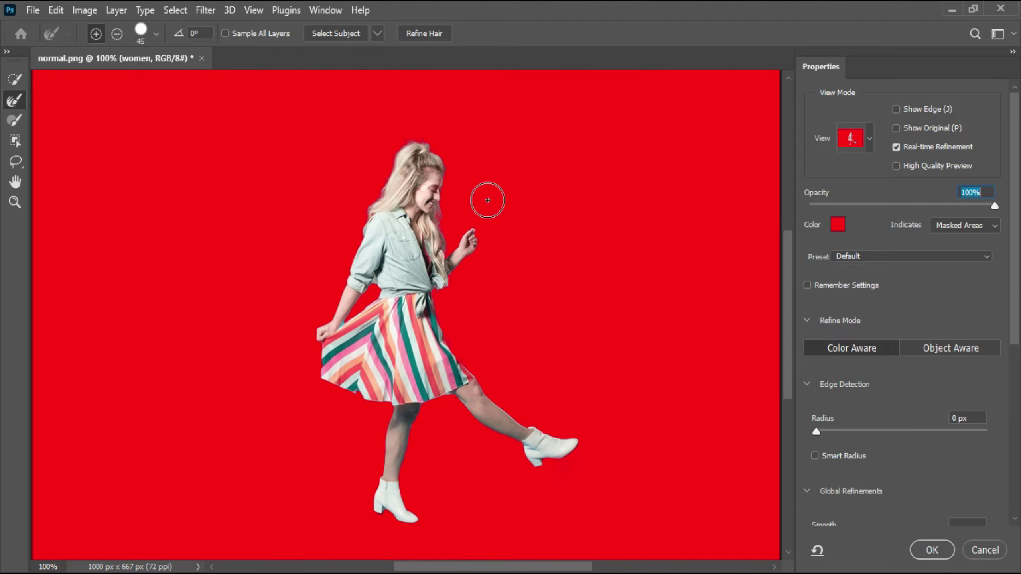
click(313, 325)
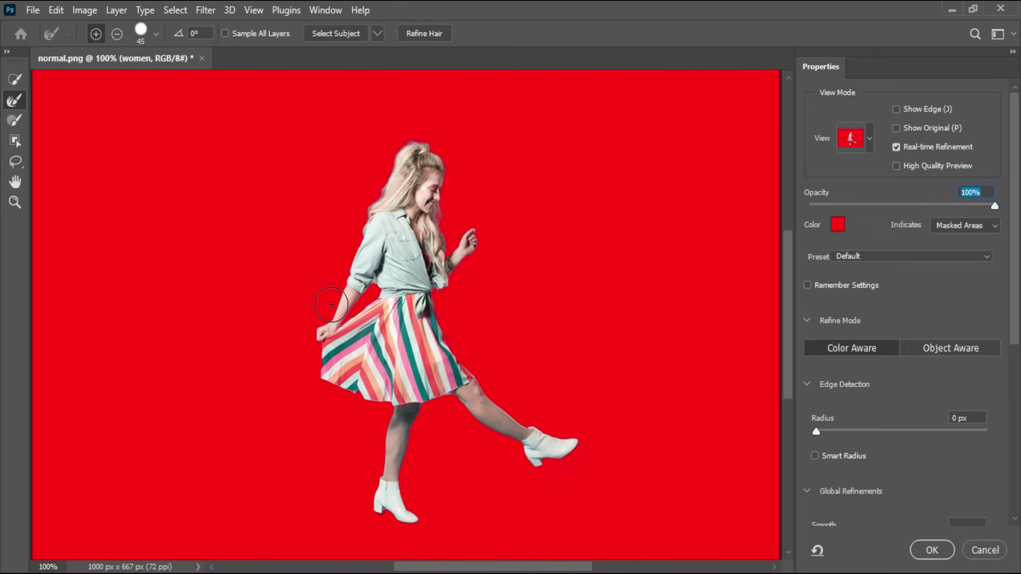
click(340, 211)
- Set the overlay opacity to 50% and output the refined selection as a Layer Mask on the women layer
scroll(892, 386, down, 3)
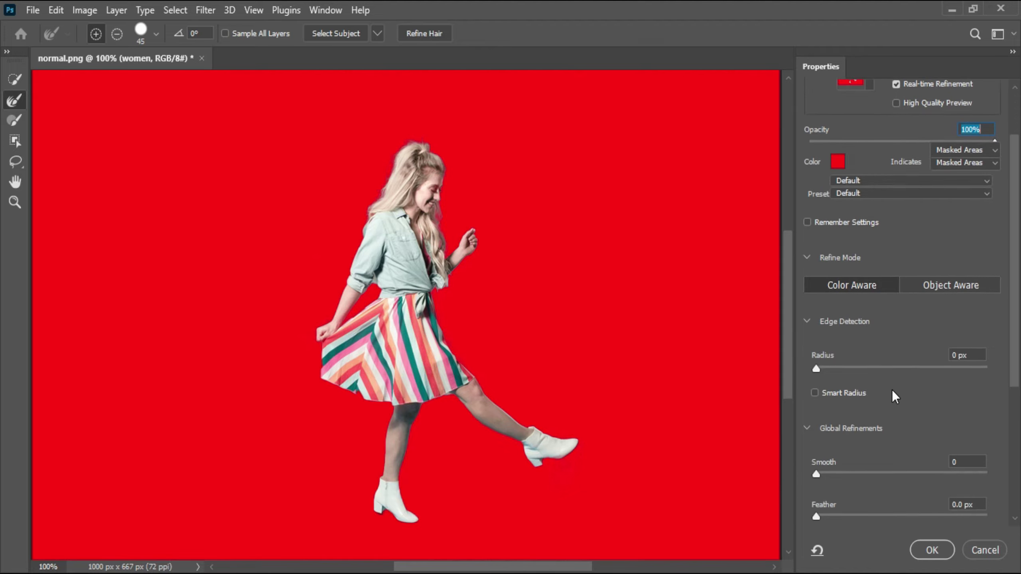
scroll(892, 390, down, 8)
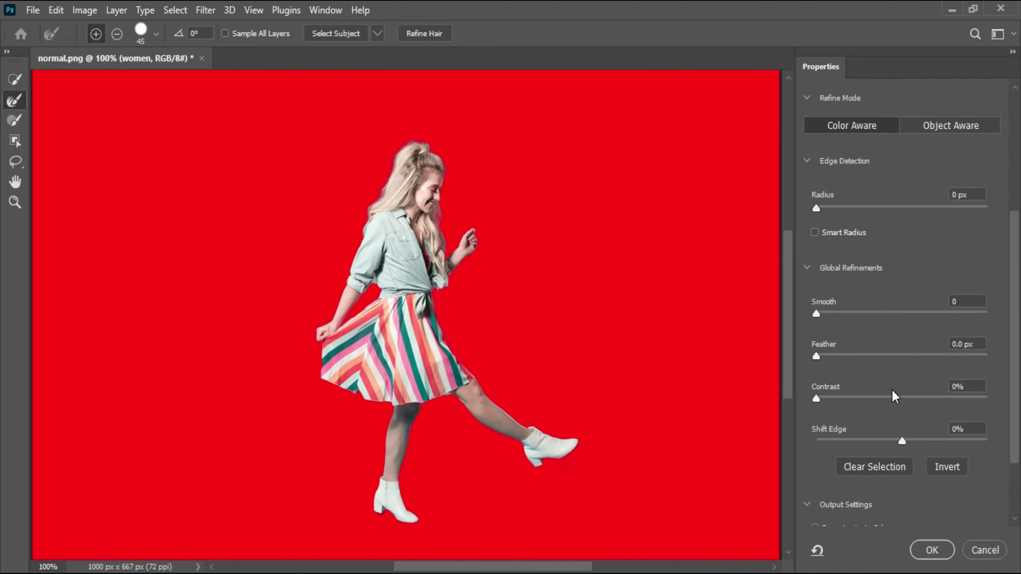
scroll(891, 389, up, 11)
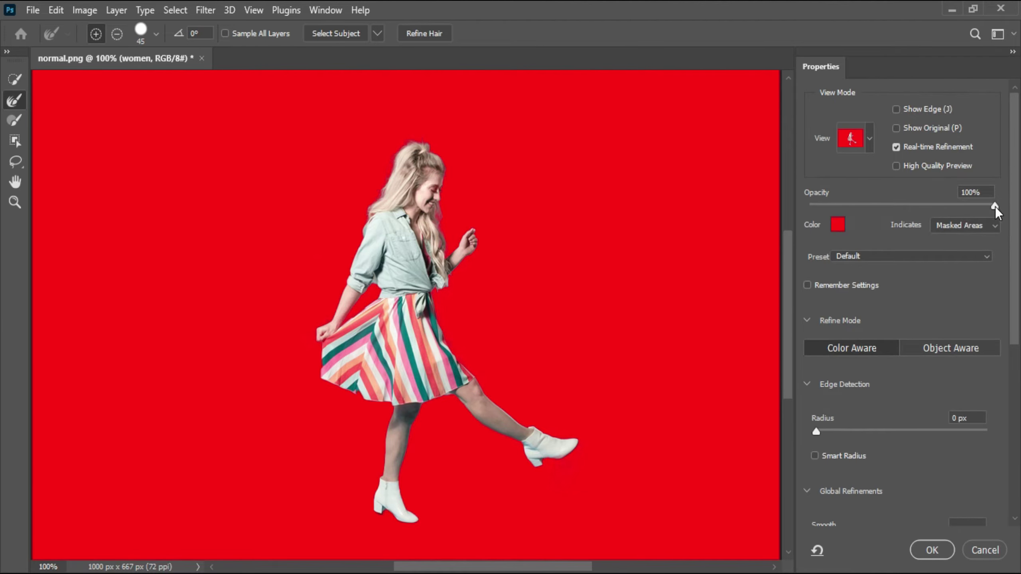
drag(995, 207, 902, 259)
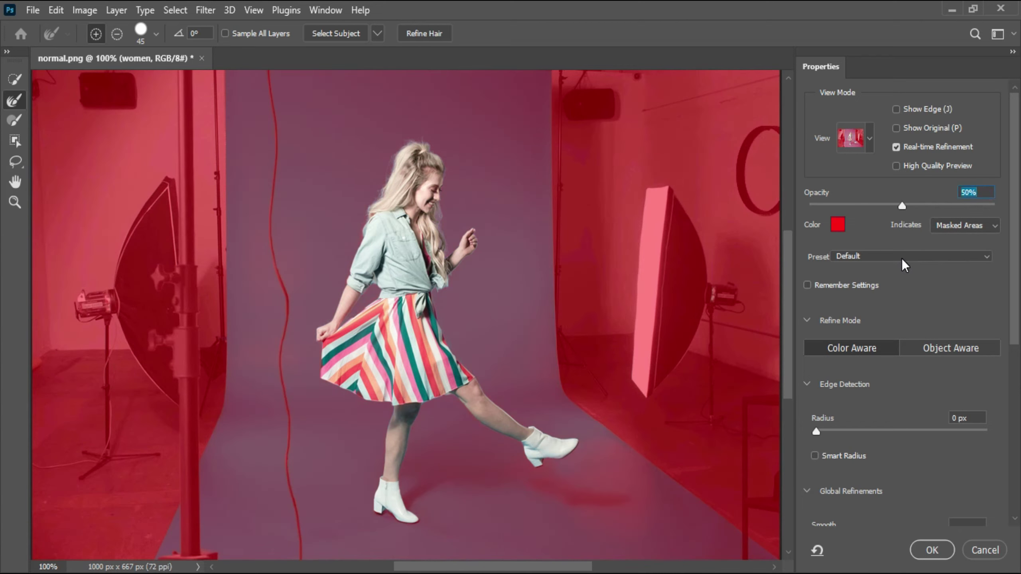
scroll(910, 329, down, 15)
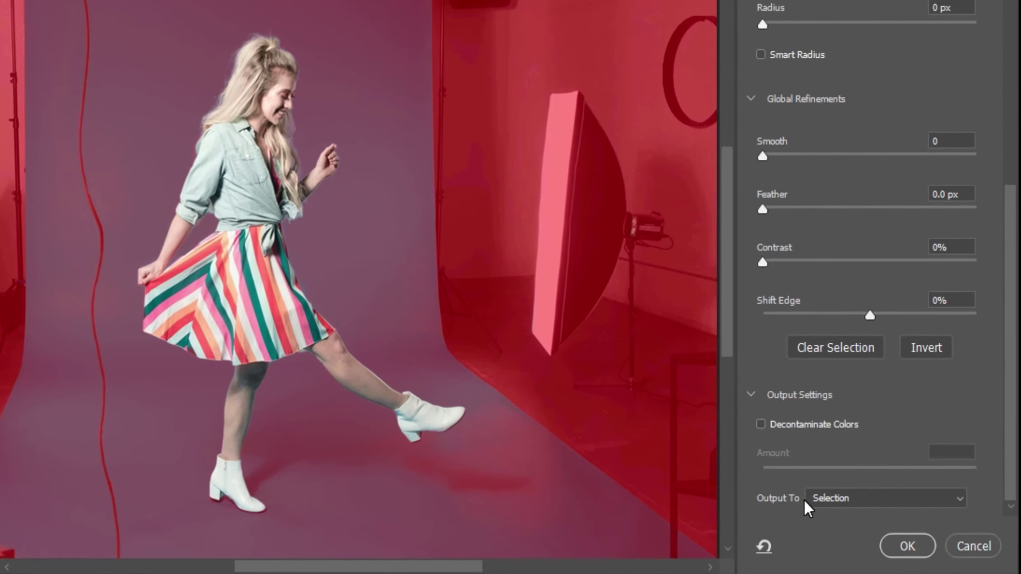
click(815, 501)
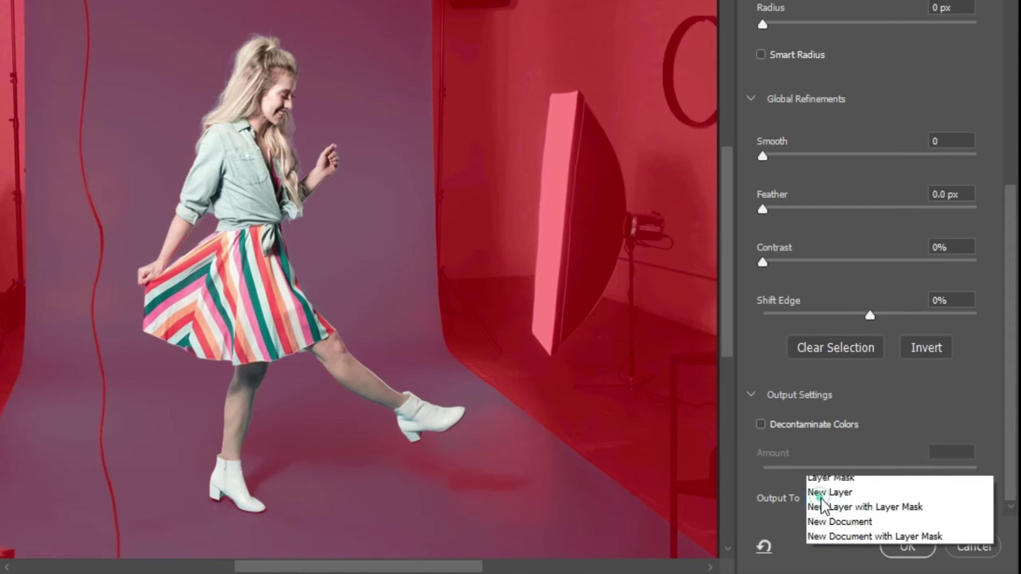
click(822, 500)
click(907, 545)
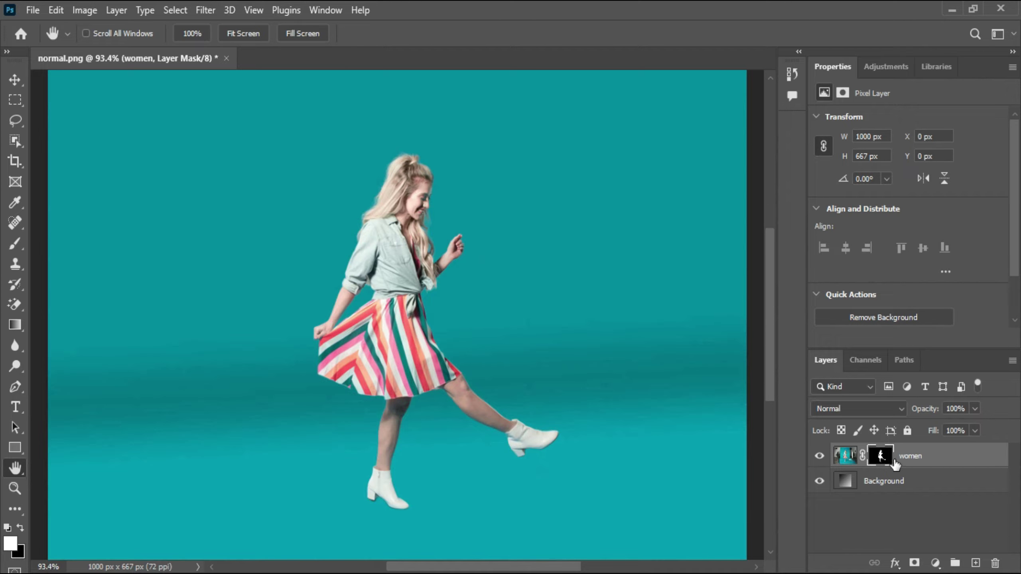
- Disable the women layer's mask so the full original photo shows
click(880, 457)
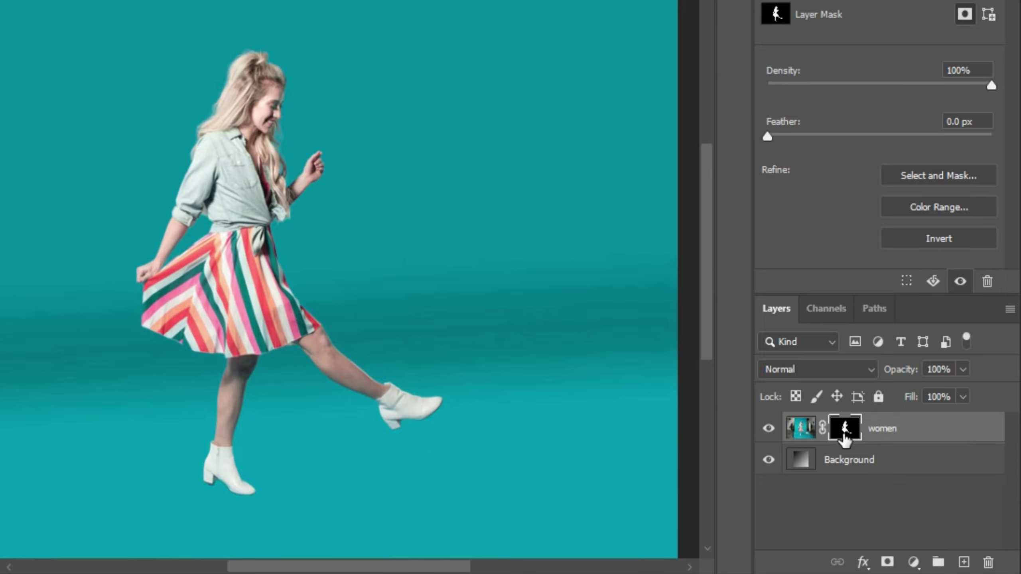
shift+click(844, 435)
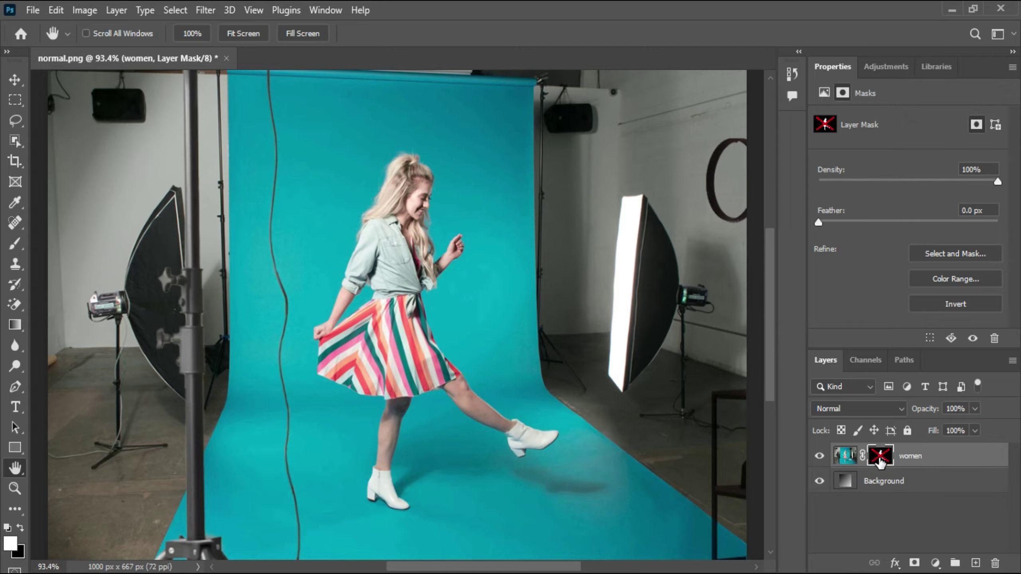
shift+click(879, 459)
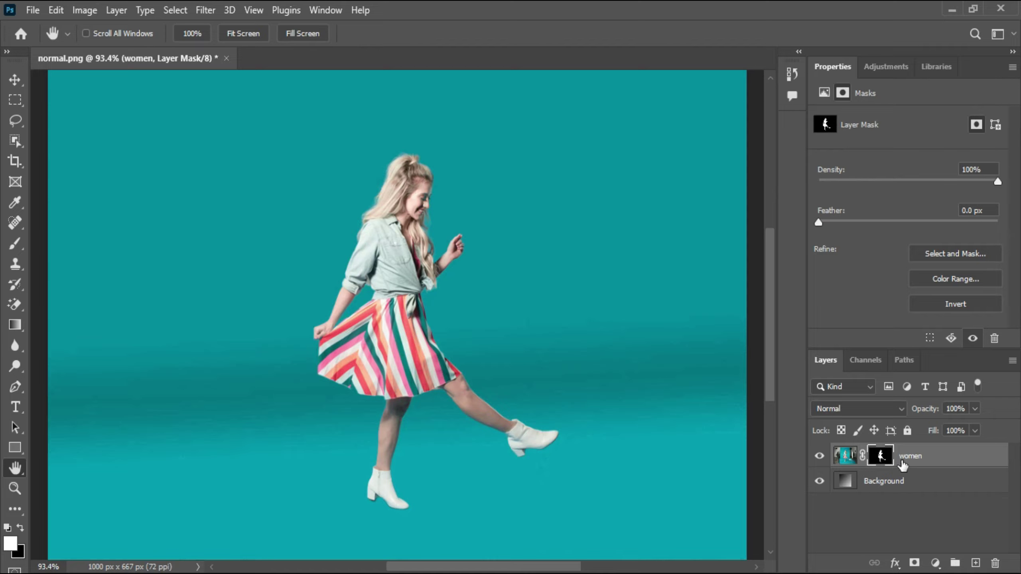
shift+click(876, 460)
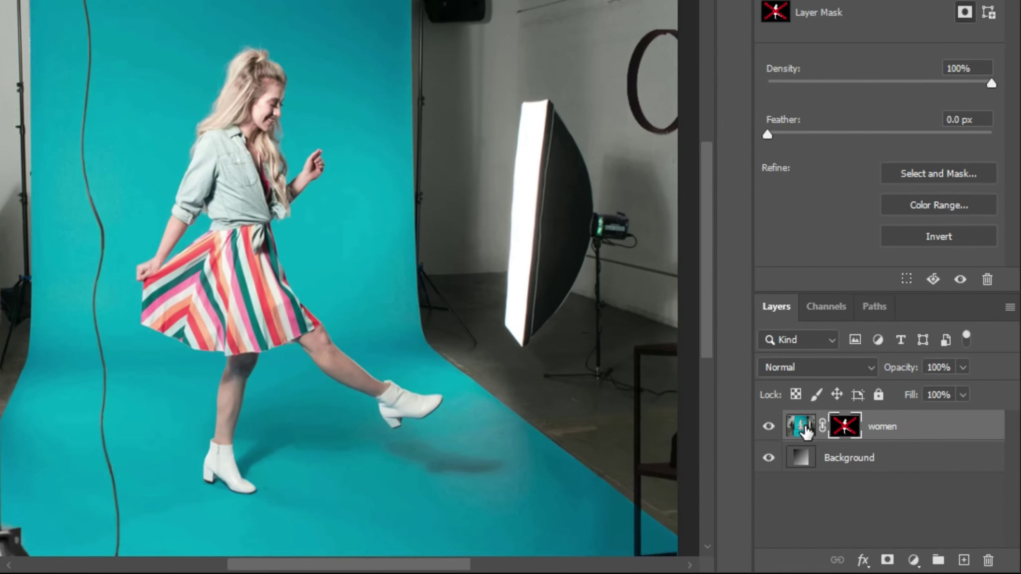
- Target the women layer's image, load the RGB composite luminosity as a selection and invert it to cover the shadows
click(846, 456)
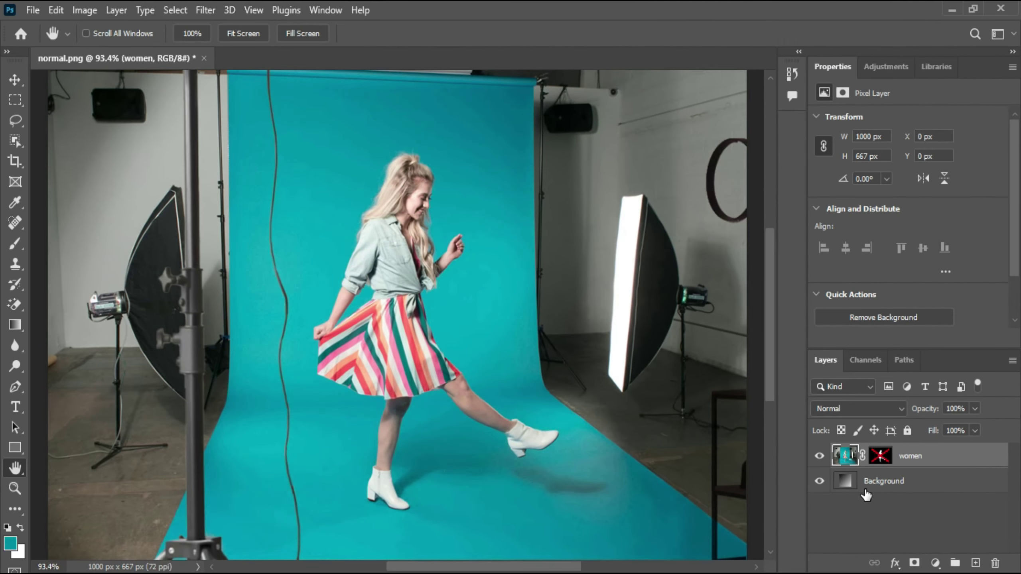
key(ctrl+alt+2)
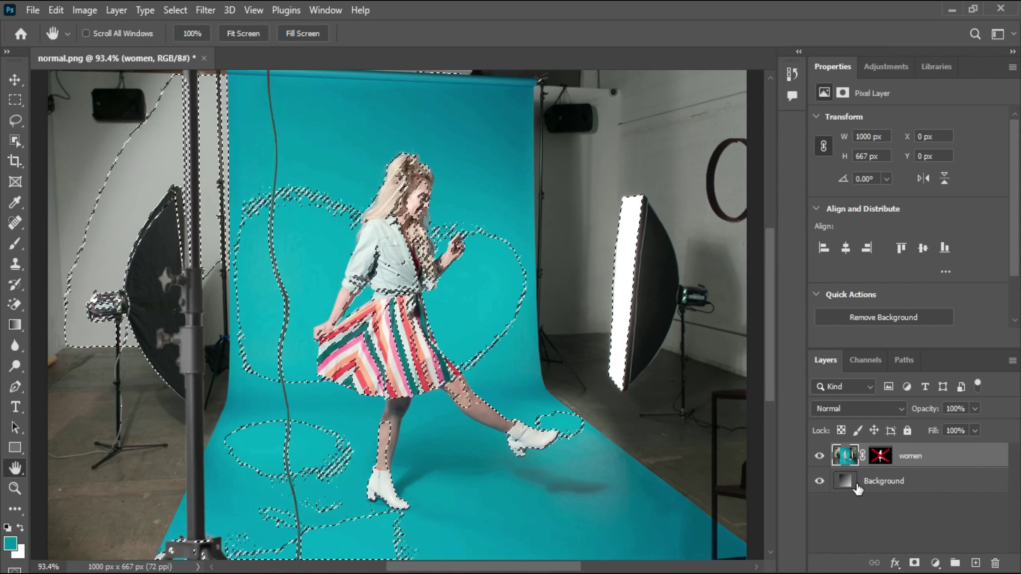
key(ctrl+shift+i)
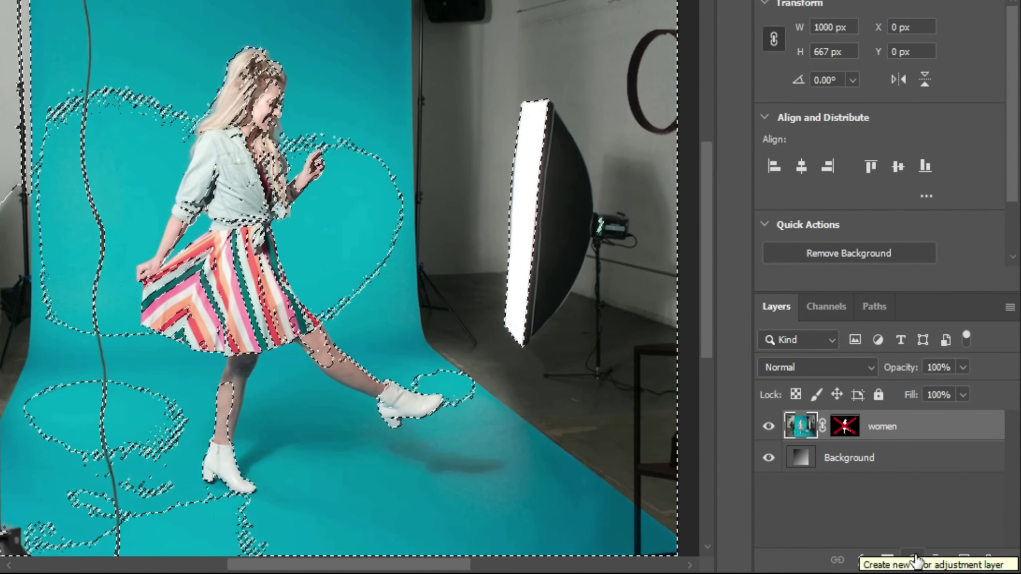
- Add a Solid Color fill layer in black (000000) masked by the shadow selection
click(914, 561)
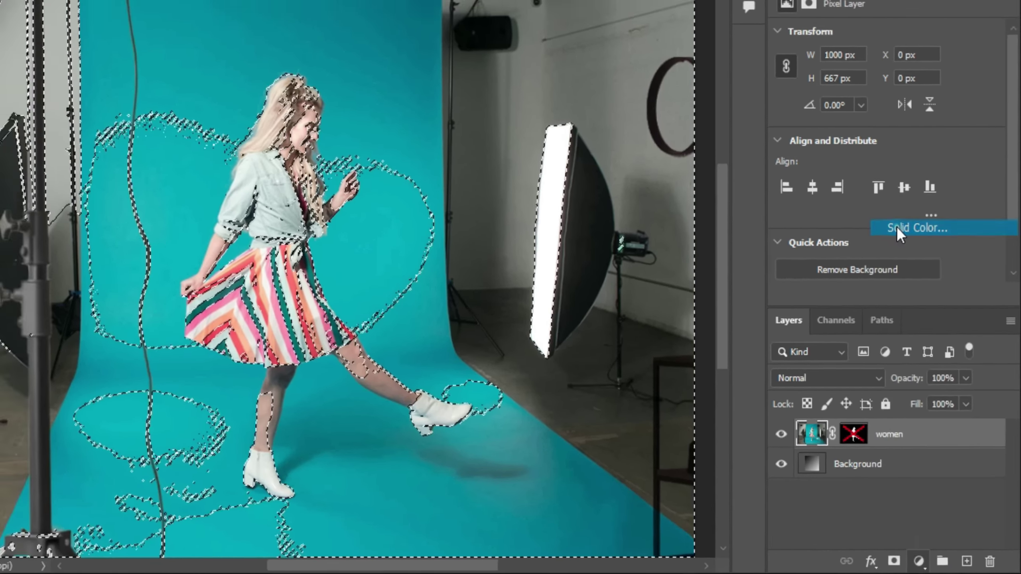
click(890, 208)
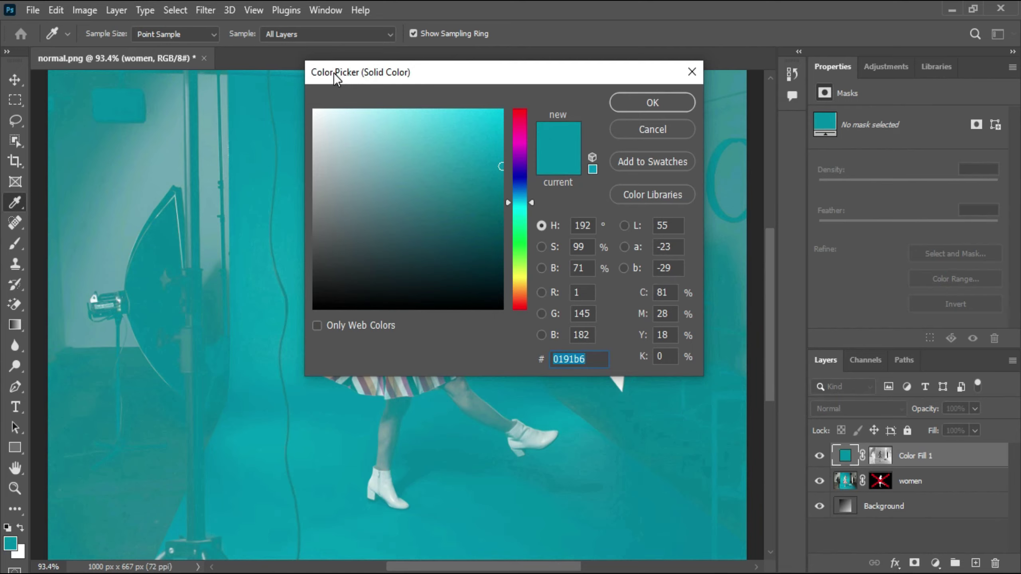
drag(384, 78, 603, 79)
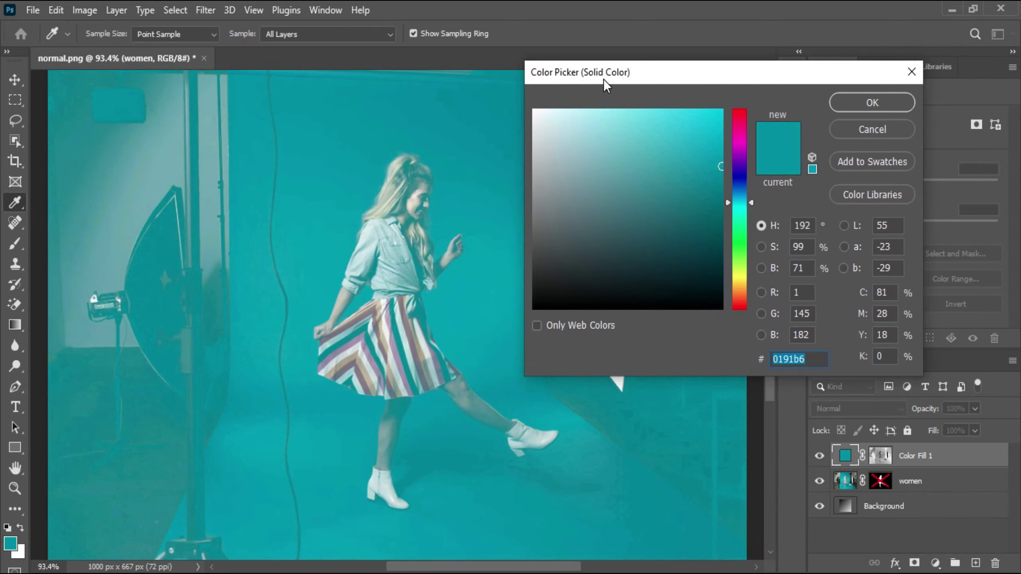
drag(723, 172, 517, 317)
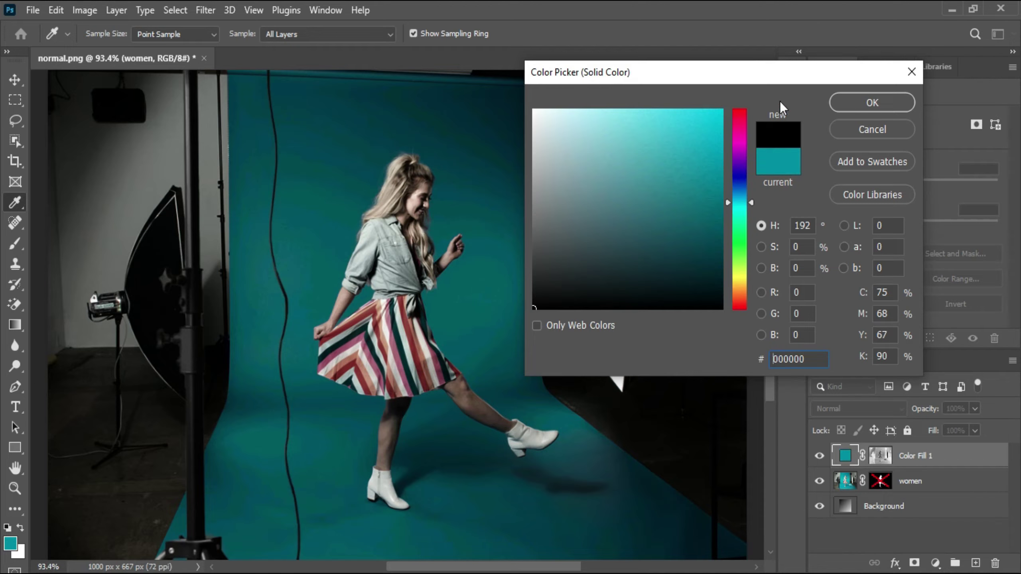
click(871, 103)
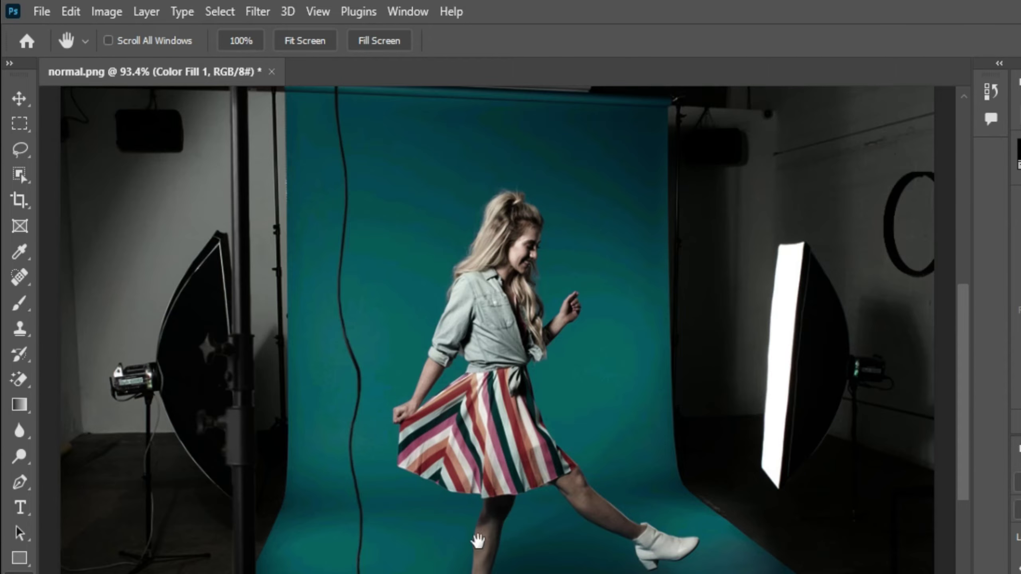
- Draw a freehand Lasso selection around the floor shadow beneath the woman's legs and boots
click(19, 149)
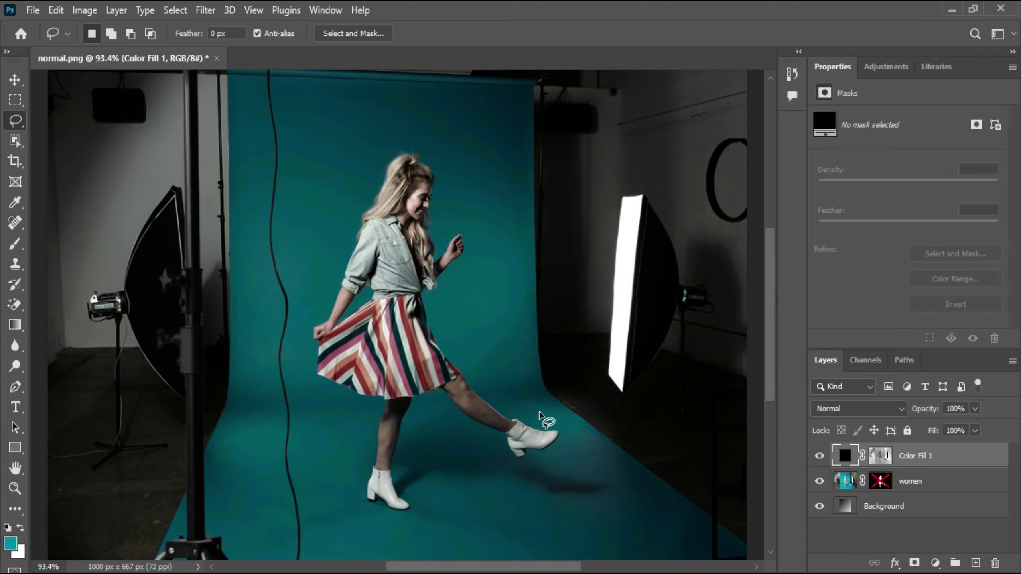
mouse_move(533, 408)
mouse_down()
mouse_move(451, 401)
mouse_move(395, 427)
mouse_move(369, 458)
mouse_up()
mouse_move(368, 497)
mouse_down()
mouse_move(407, 508)
mouse_move(475, 488)
mouse_move(572, 508)
mouse_up()
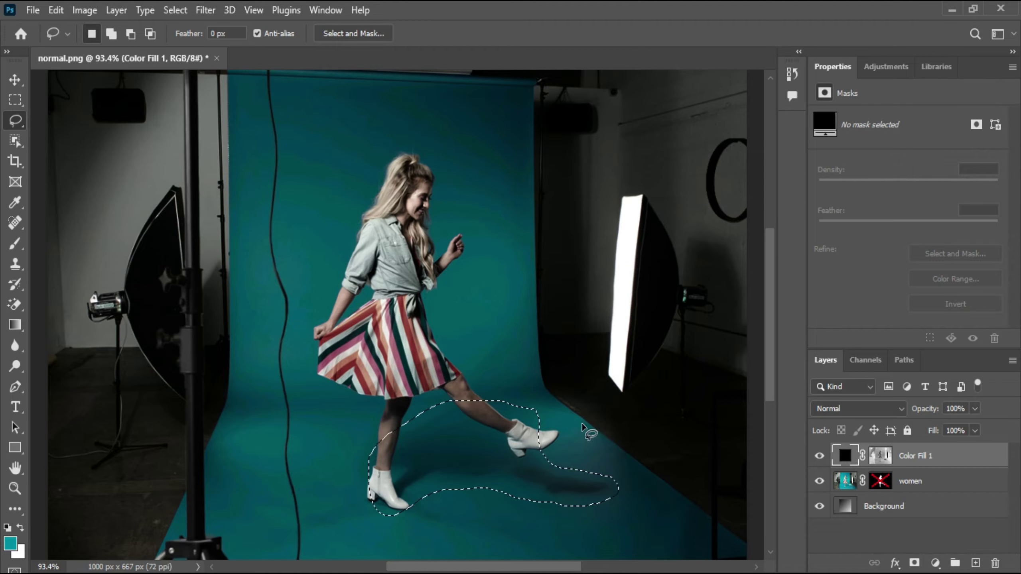
- With default colours, invert the selection, fill everything outside the floor shadow with black on the Color Fill 1 mask, and deselect
key(d)
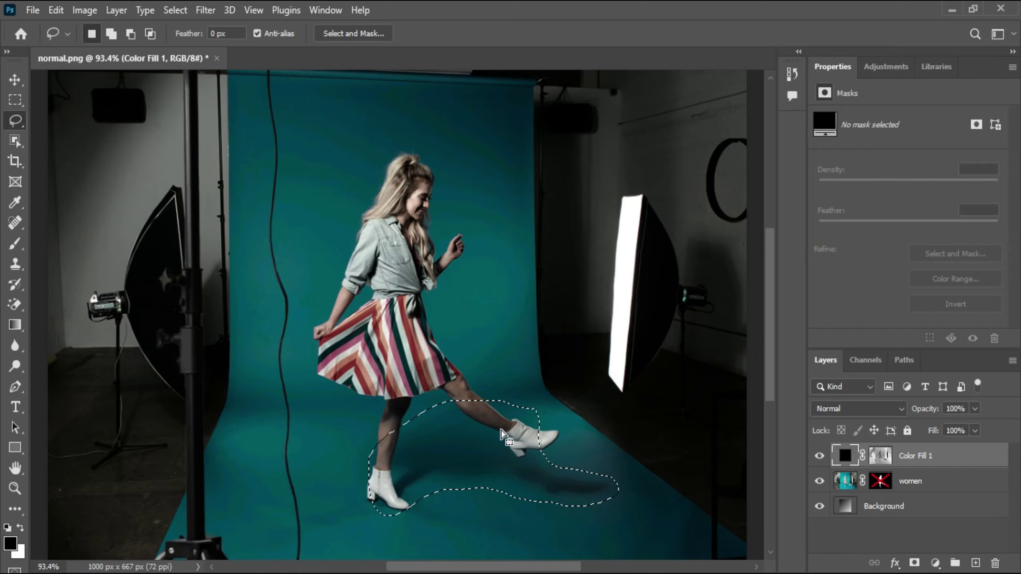
key(ctrl+shift+i)
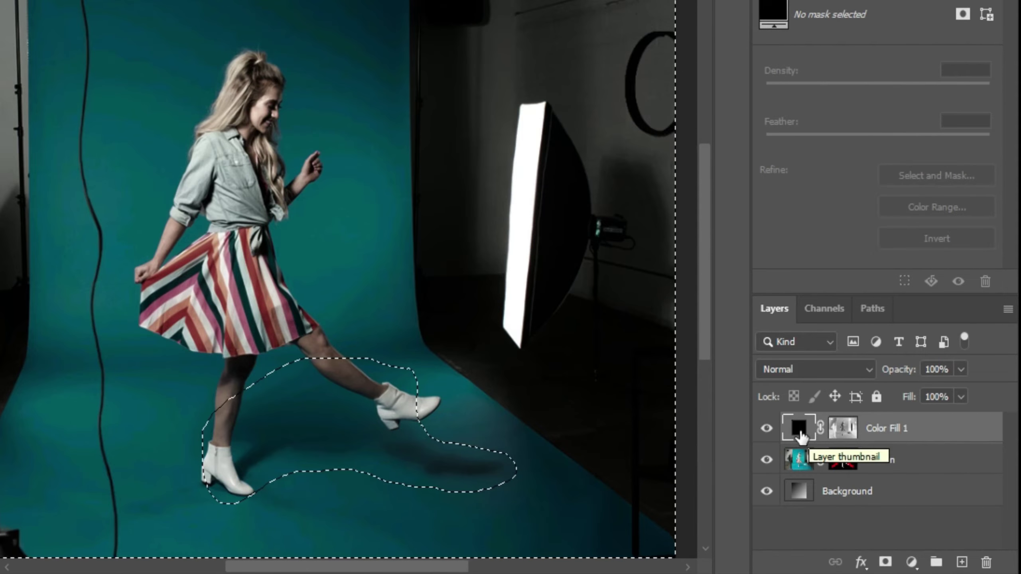
alt+click(842, 429)
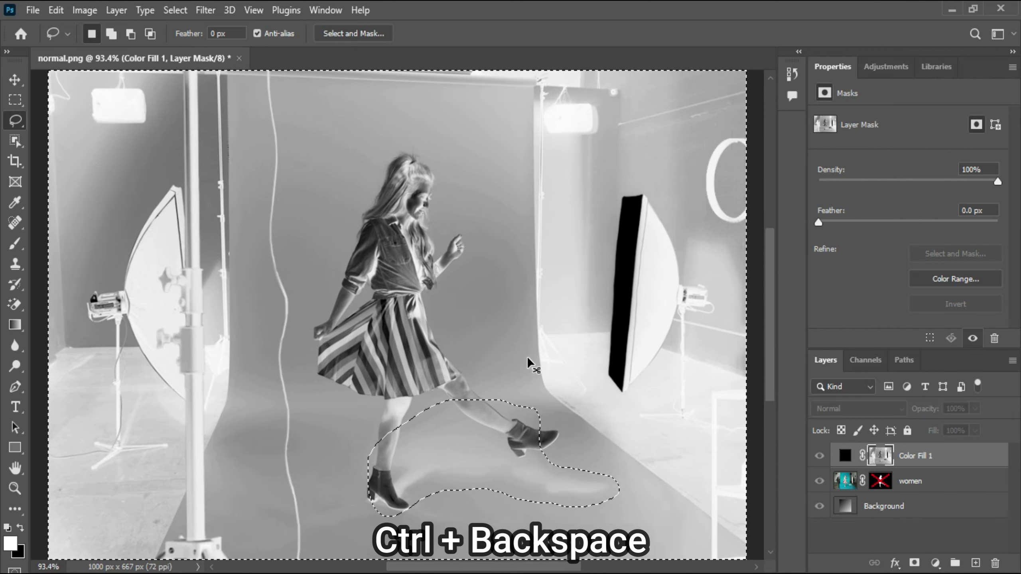
key(ctrl+BackSpace)
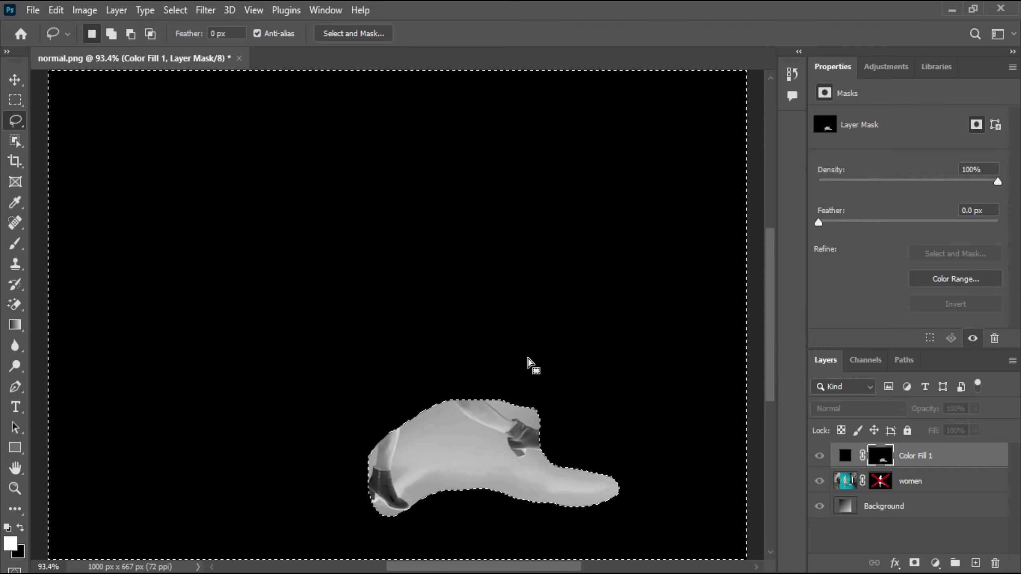
key(ctrl+d)
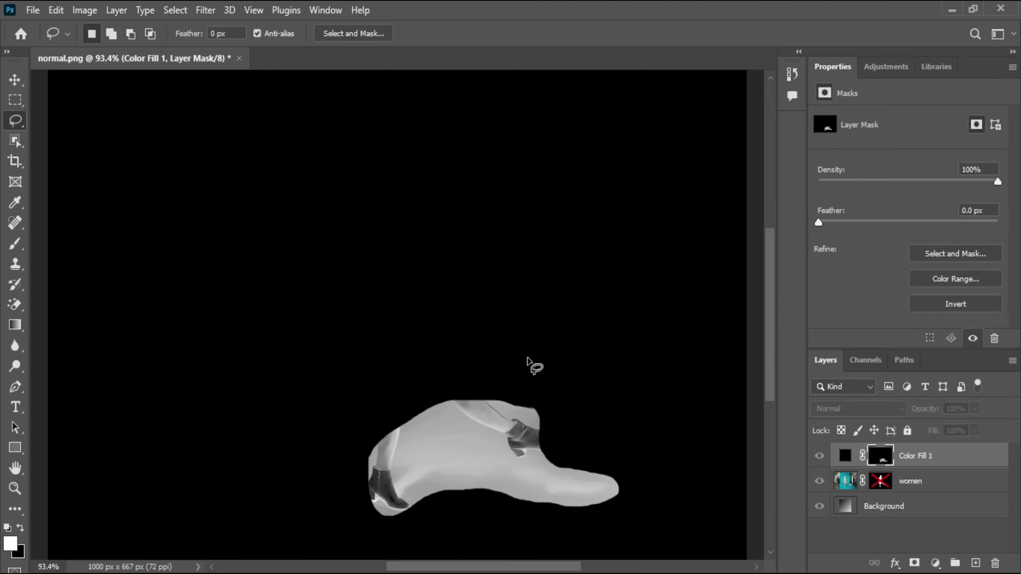
- Darken the Color Fill 1 mask with a Curves adjustment, pulling the curve down to input 141, output 21
click(89, 14)
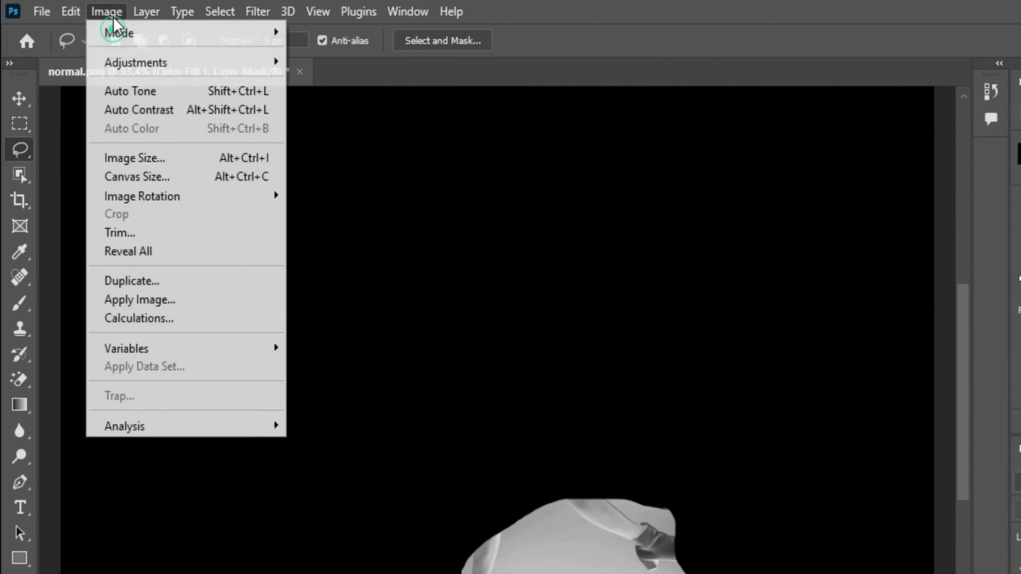
mouse_move(127, 72)
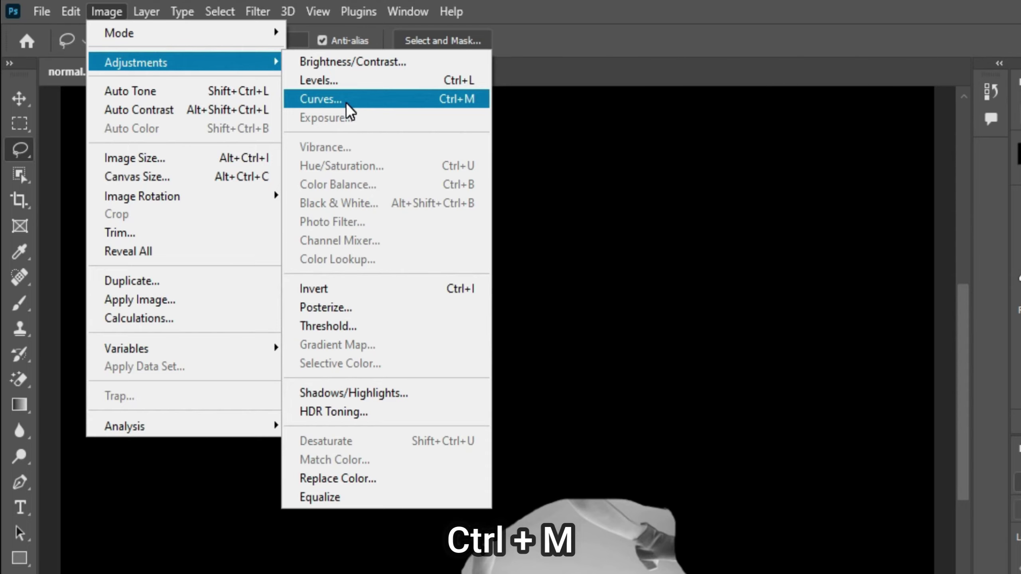
click(345, 105)
drag(433, 79, 461, 83)
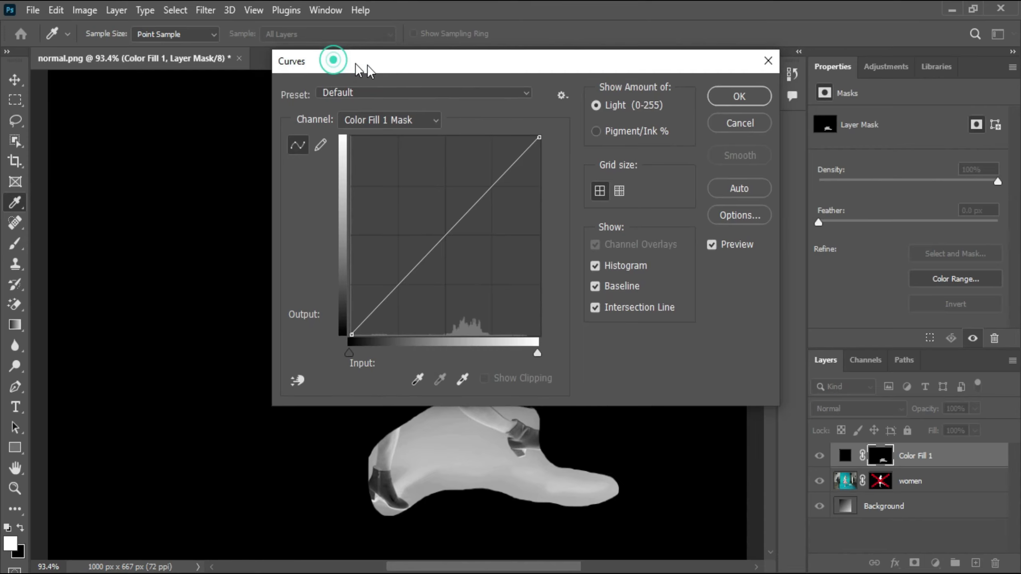
drag(356, 63, 544, 32)
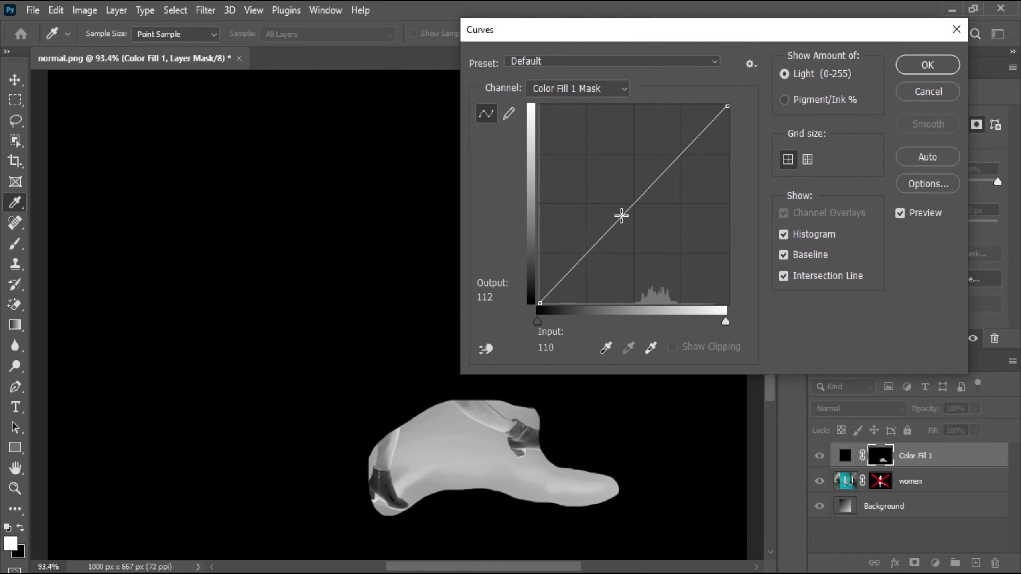
drag(621, 216, 644, 287)
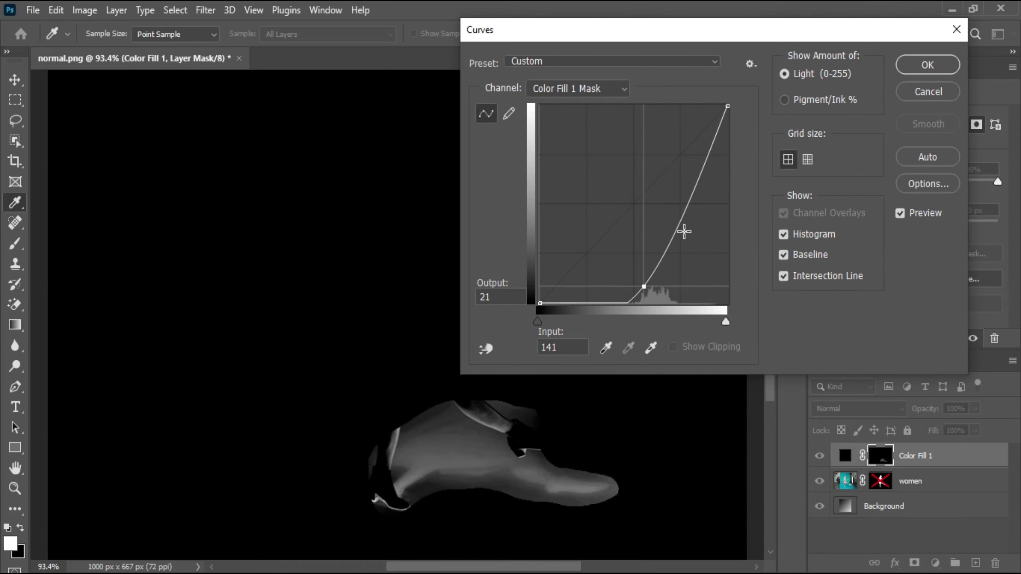
click(925, 65)
key(l)
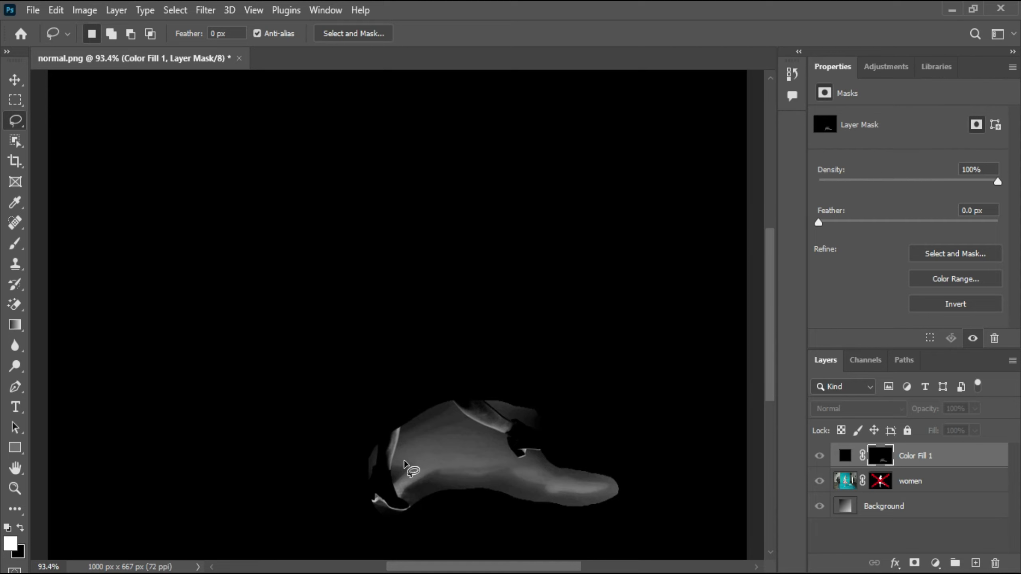
- Set up the Brush tool with the Soft Round tip at 50 px and 0% hardness
click(15, 245)
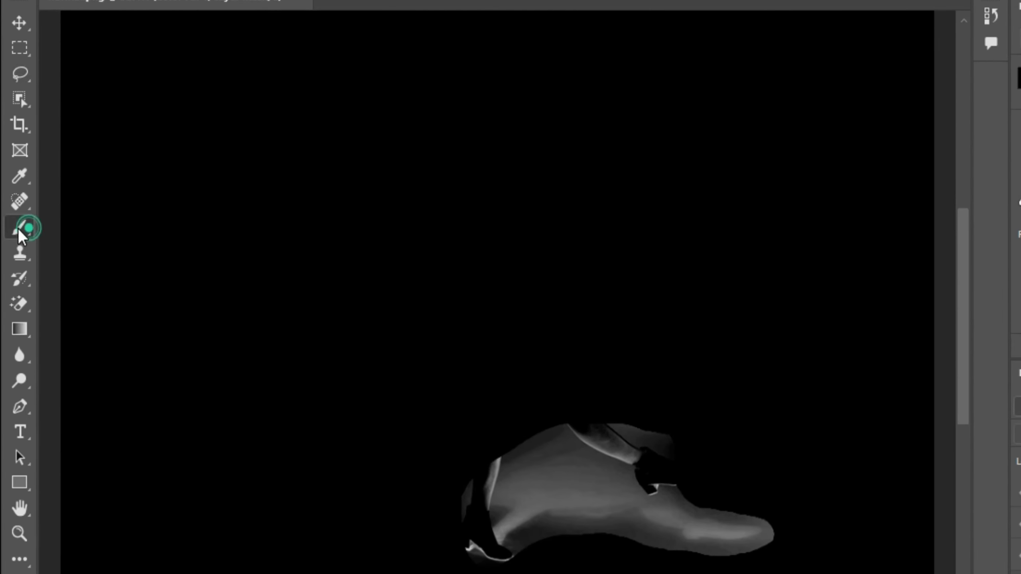
click(136, 40)
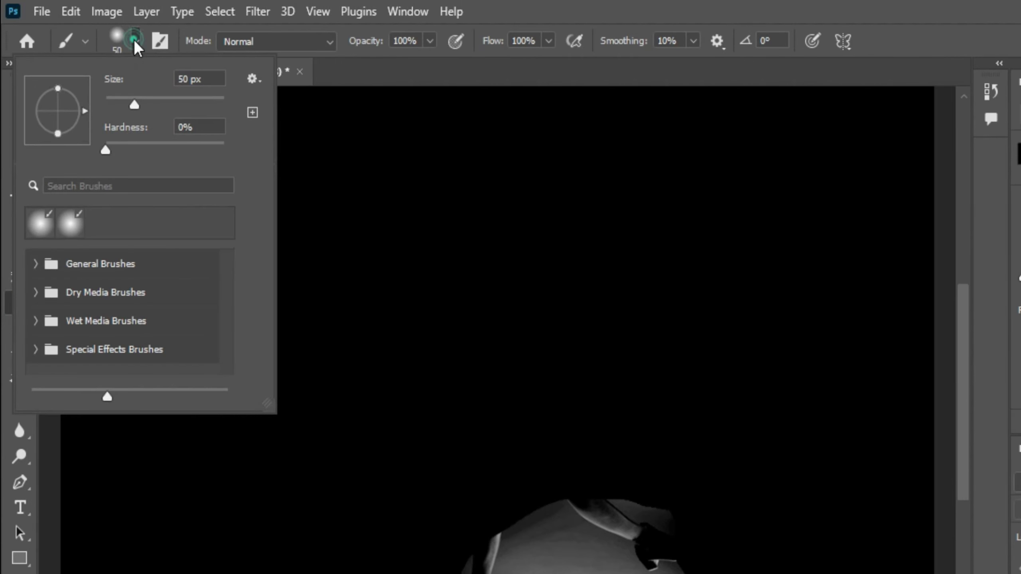
click(39, 264)
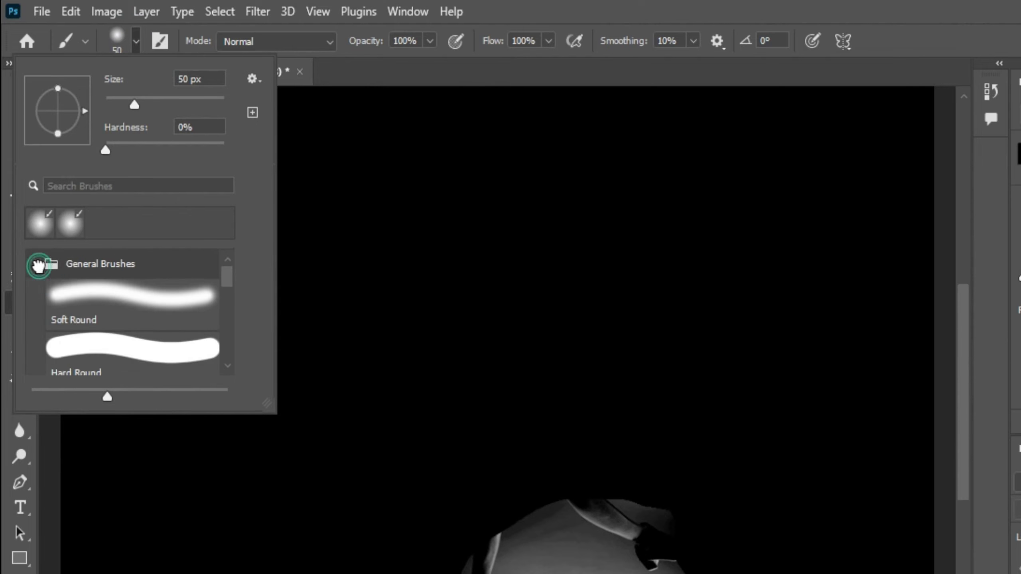
click(87, 290)
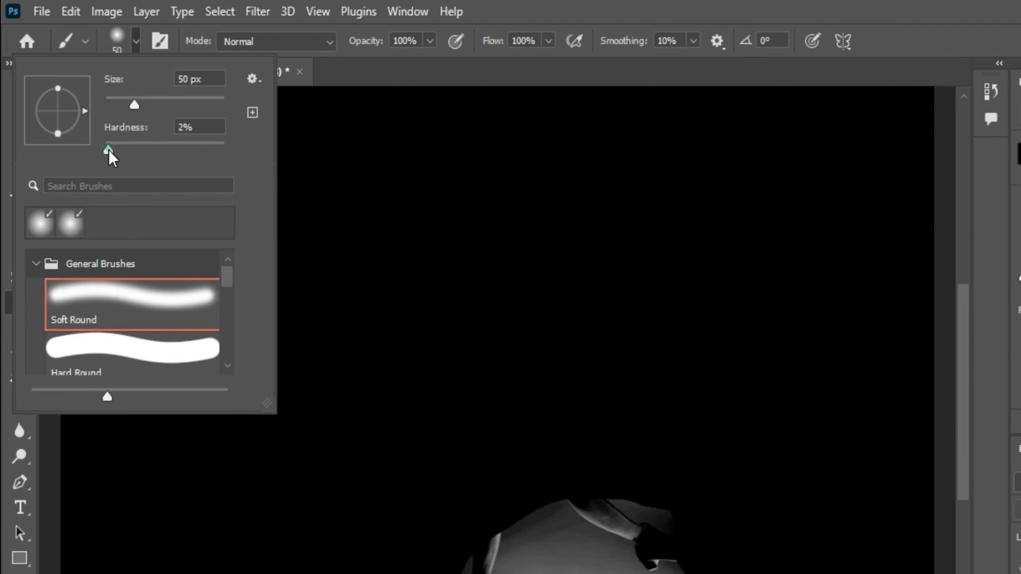
key(Tab)
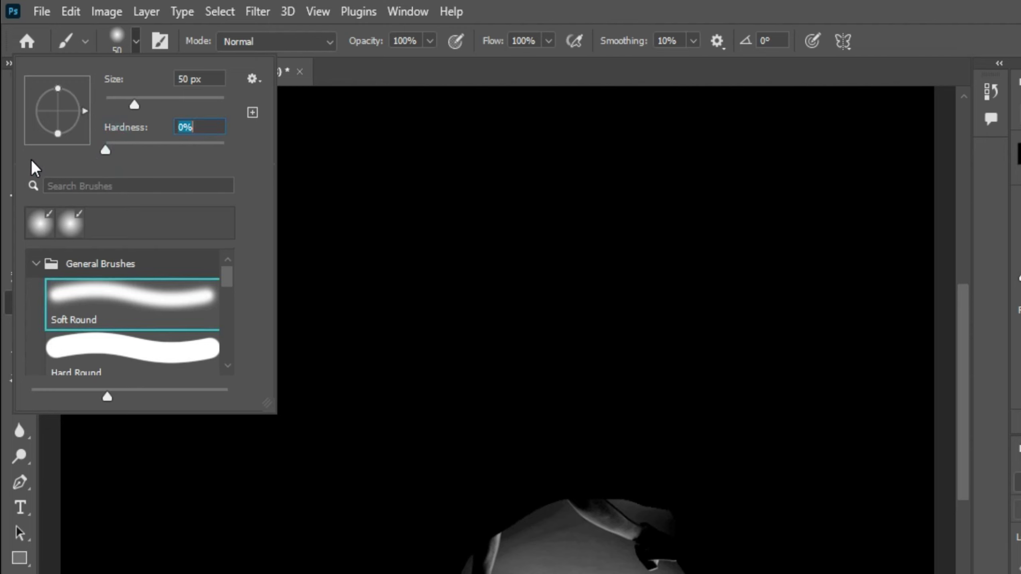
click(232, 149)
click(432, 80)
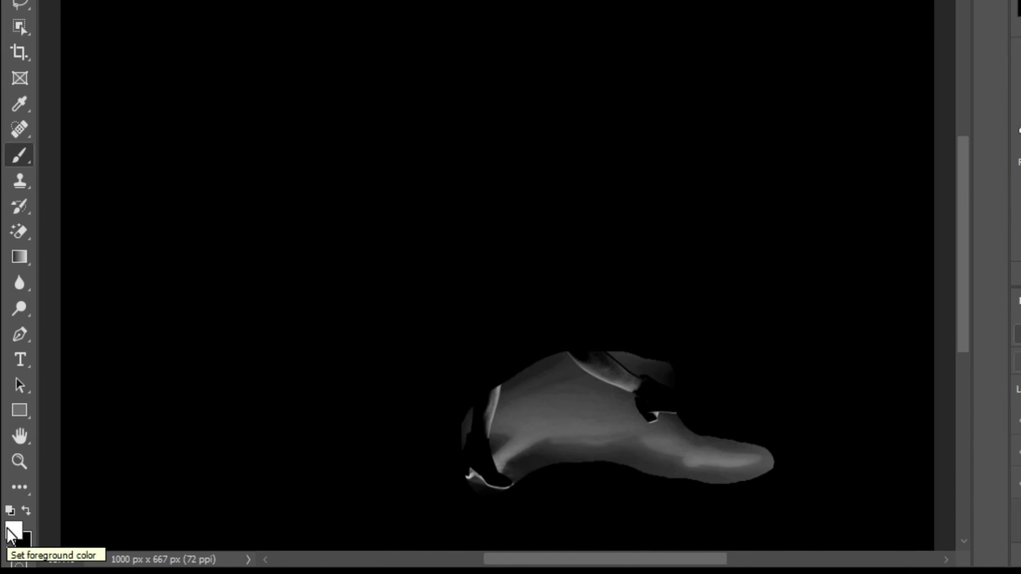
- Paint black along the shadow's outer edges on the mask to soften and clean them, and return to the normal image view
click(26, 512)
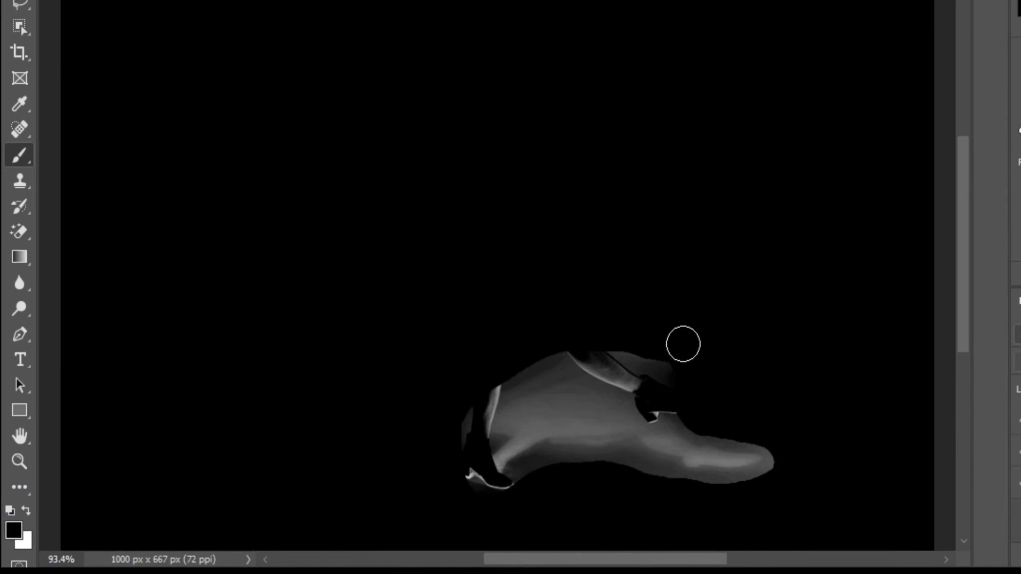
mouse_move(675, 347)
mouse_down()
mouse_move(561, 338)
mouse_move(462, 403)
mouse_move(523, 360)
mouse_move(486, 377)
mouse_move(464, 412)
mouse_move(462, 490)
mouse_move(493, 504)
mouse_move(512, 489)
mouse_move(488, 494)
mouse_move(564, 471)
mouse_move(714, 489)
mouse_move(777, 476)
mouse_move(757, 429)
mouse_move(702, 420)
mouse_move(682, 400)
mouse_move(716, 424)
mouse_move(660, 356)
mouse_up()
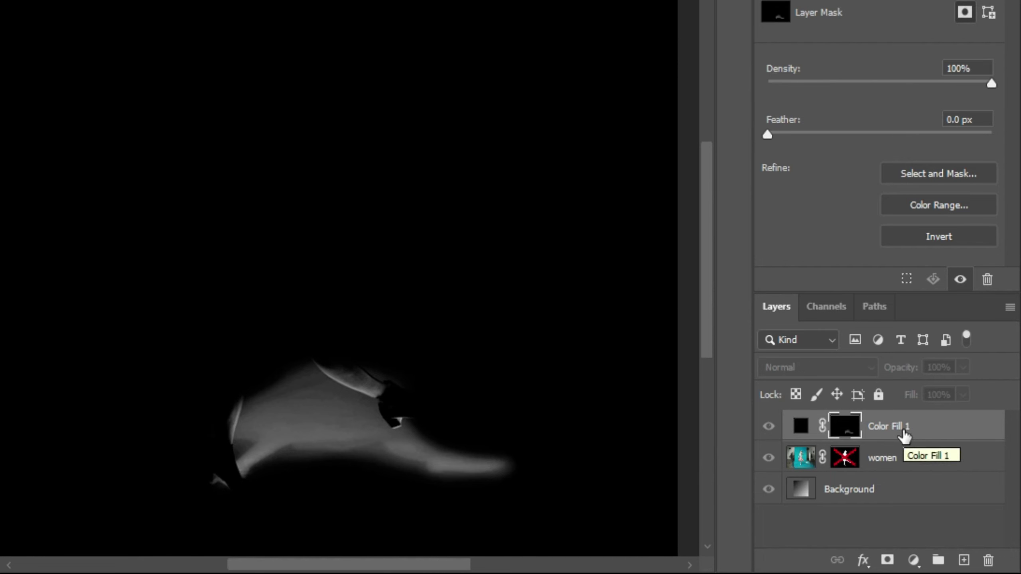
alt+click(848, 427)
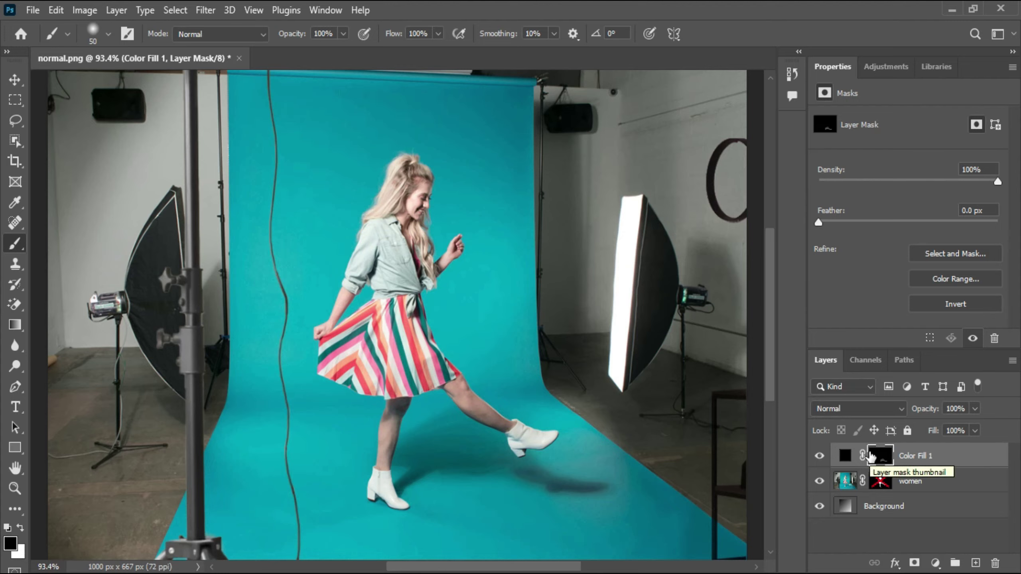
- Rename the black fill layer as shado and re-enable the women layer's mask
double_click(907, 456)
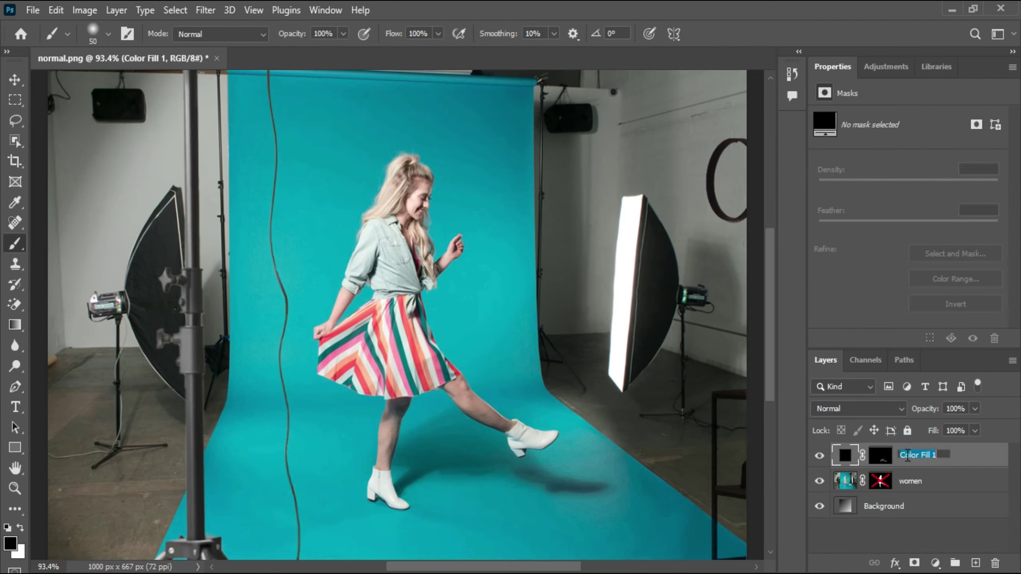
click(956, 459)
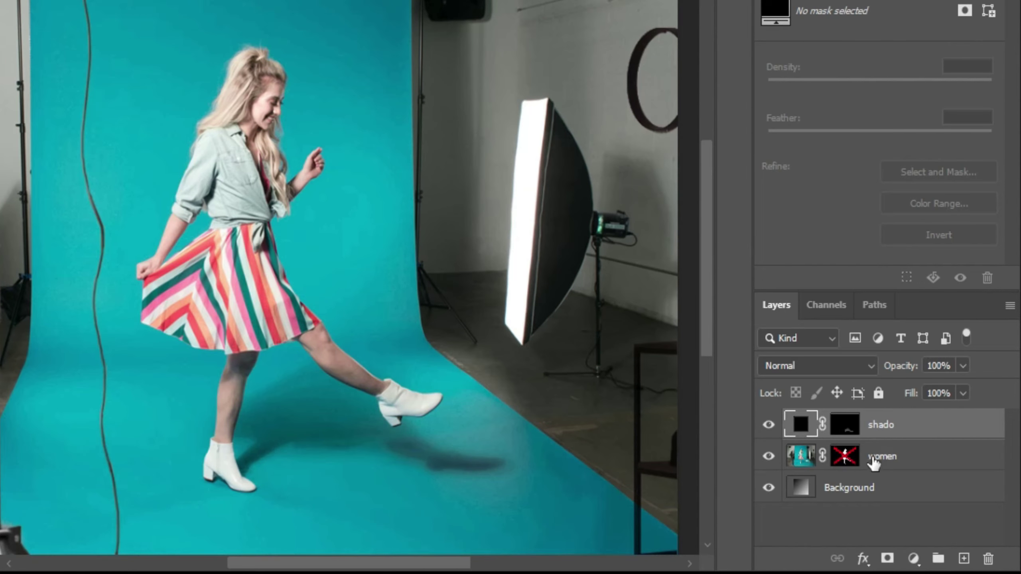
shift+click(843, 463)
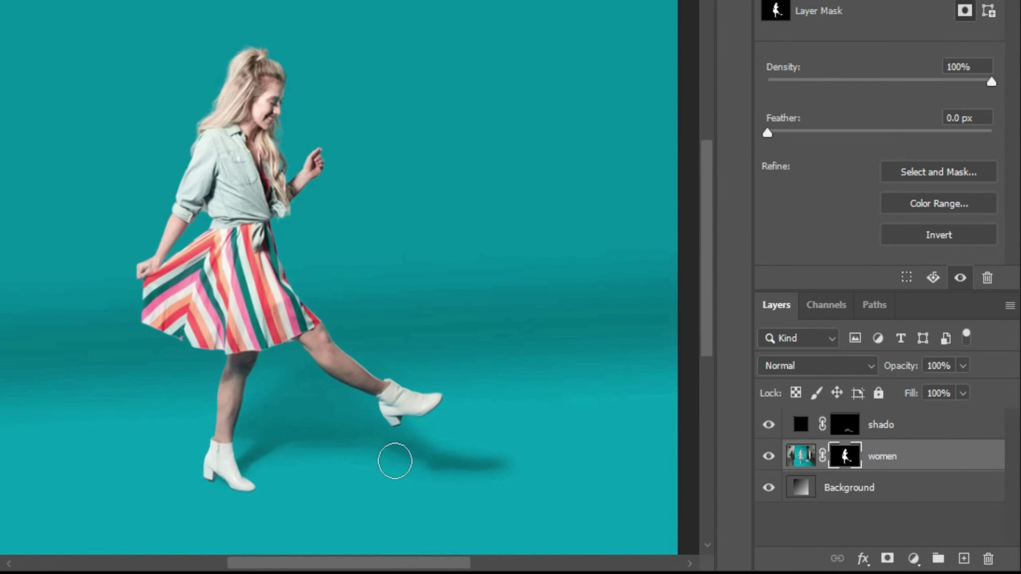
- Move the women layer above the shado layer in the layer stack
click(859, 494)
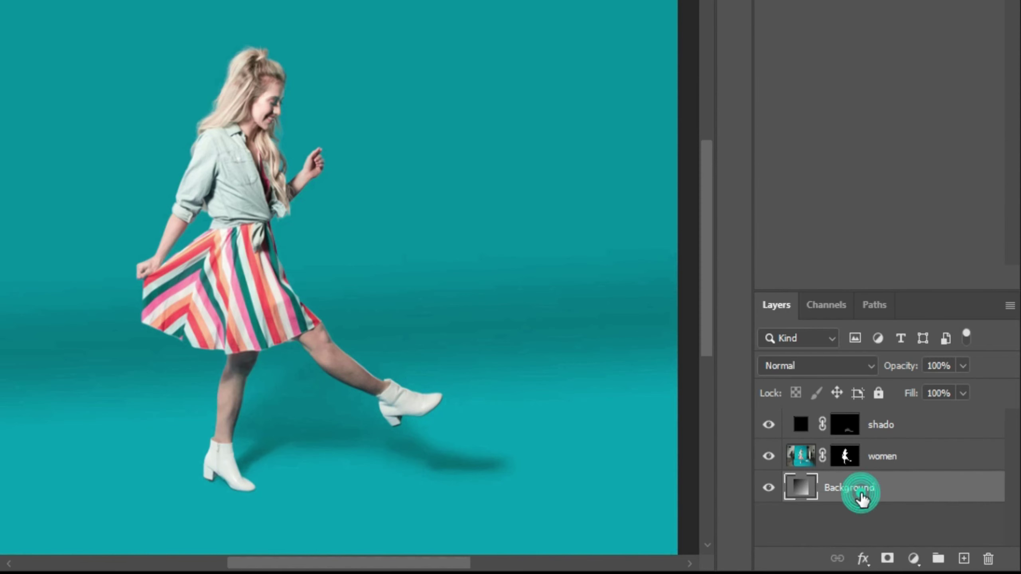
click(901, 464)
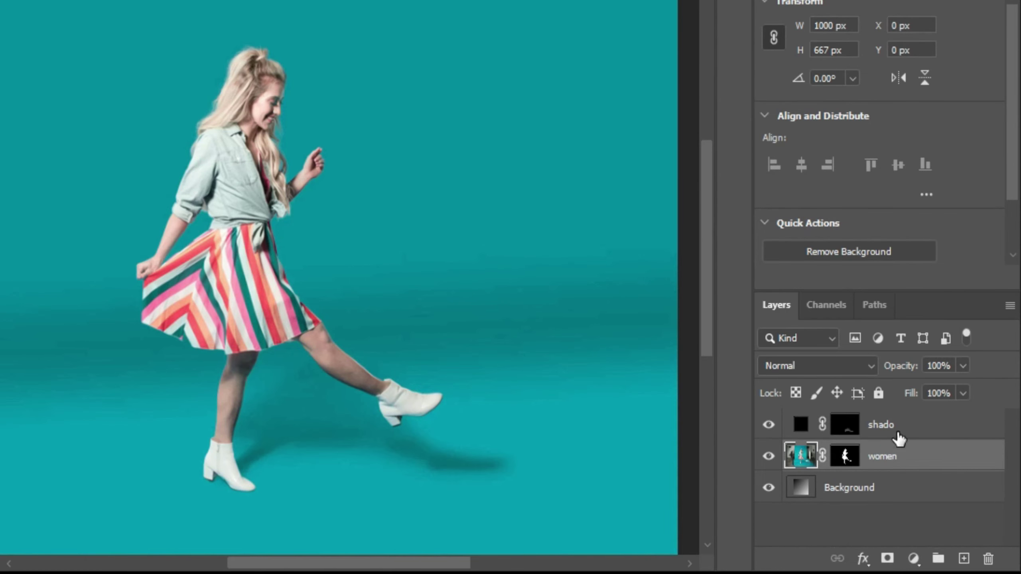
click(897, 427)
click(913, 464)
key(ctrl+bracketright)
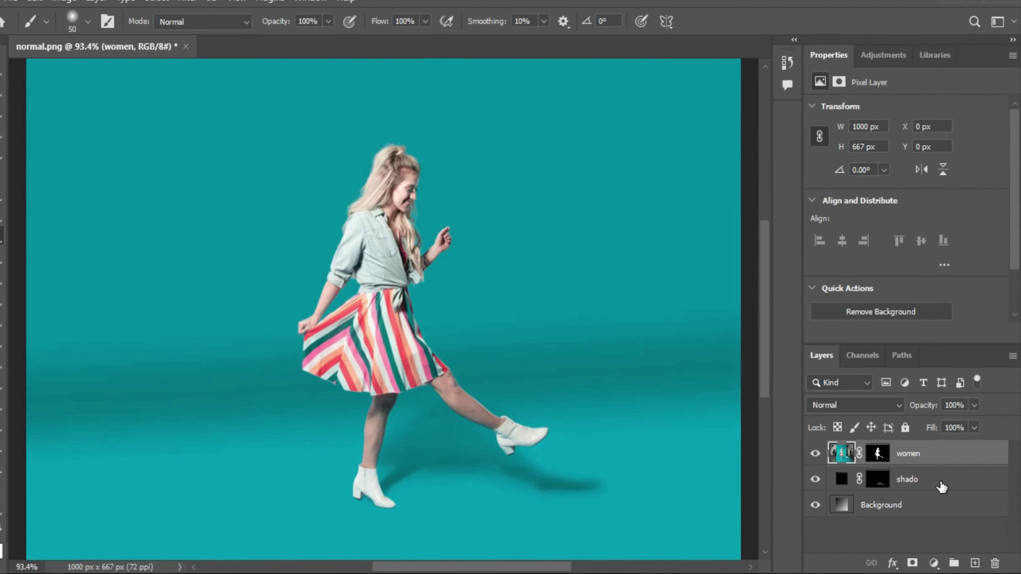
- Set the shado layer's blend mode to Multiply
click(915, 453)
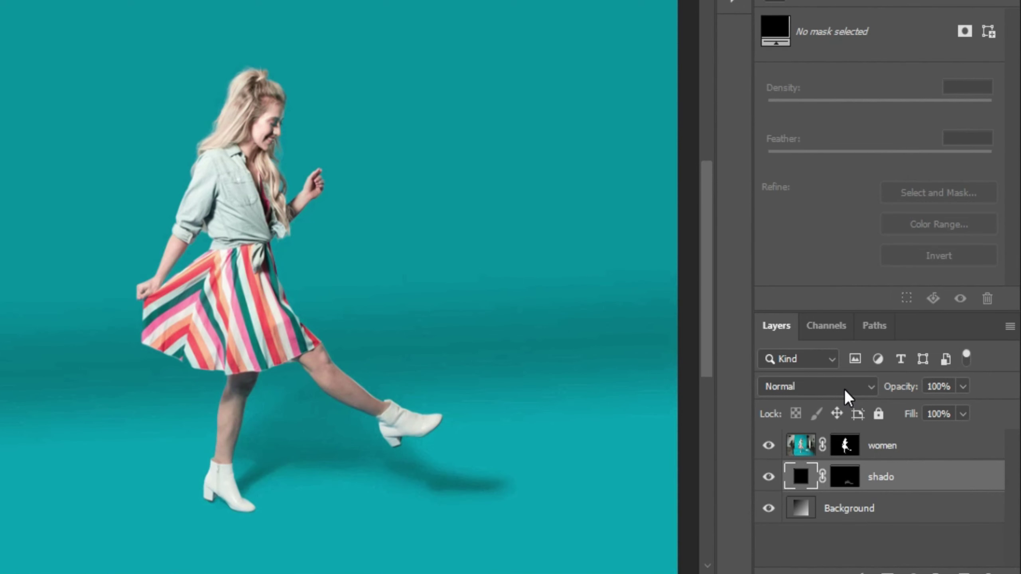
click(879, 411)
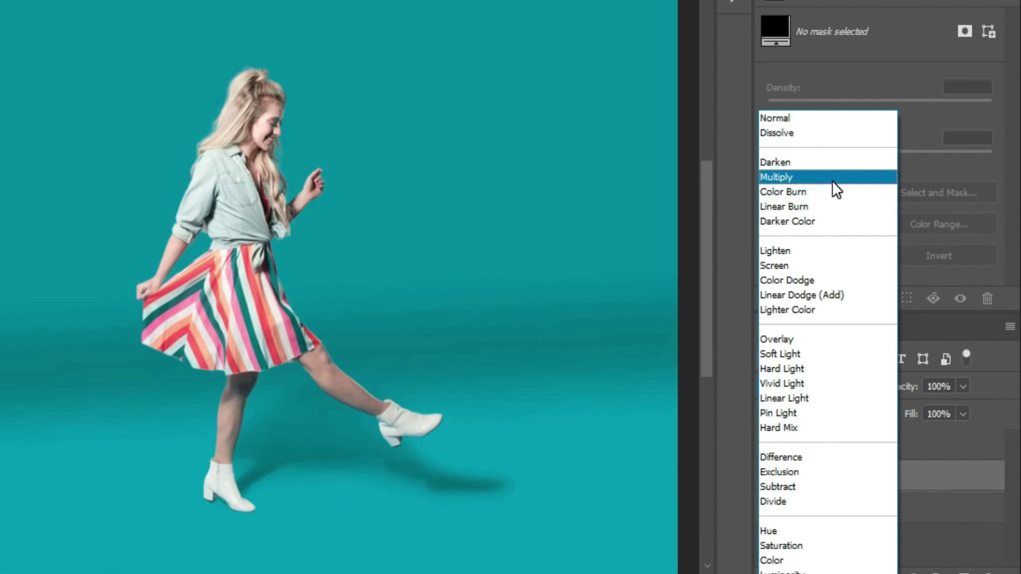
click(832, 180)
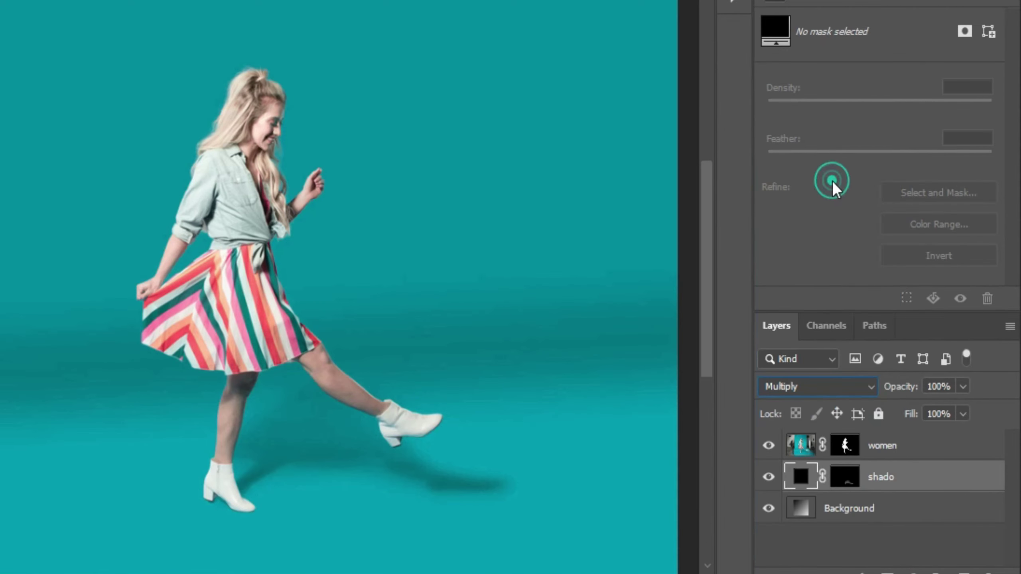
- Apply a Gaussian Blur with a 2.3 pixel radius to the shado layer
click(905, 479)
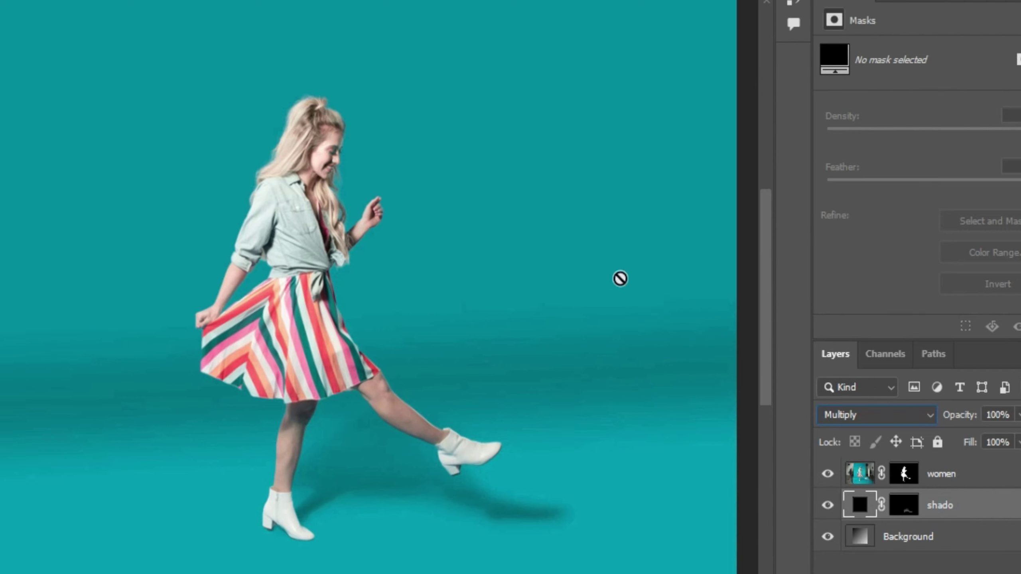
click(257, 11)
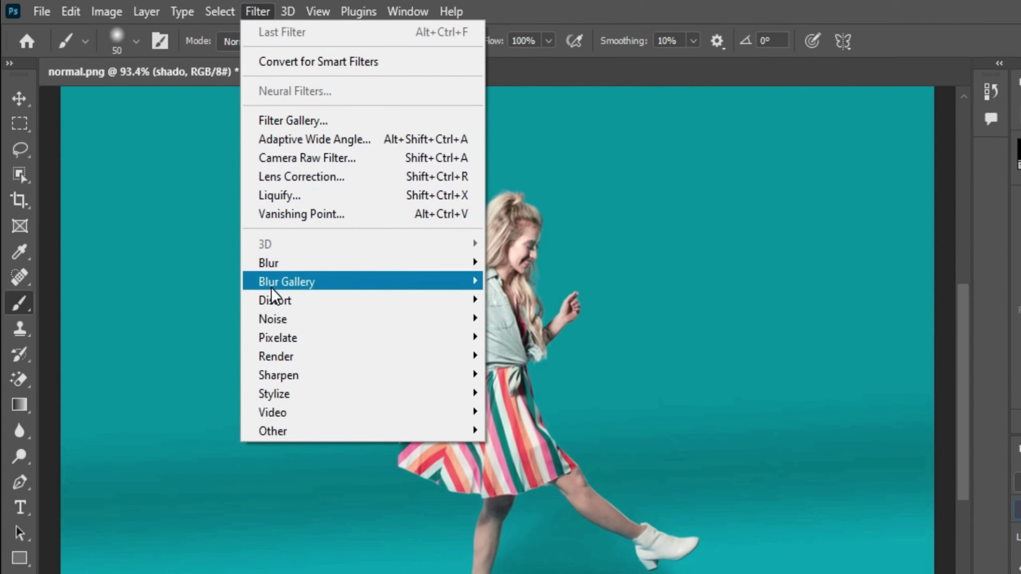
mouse_move(362, 263)
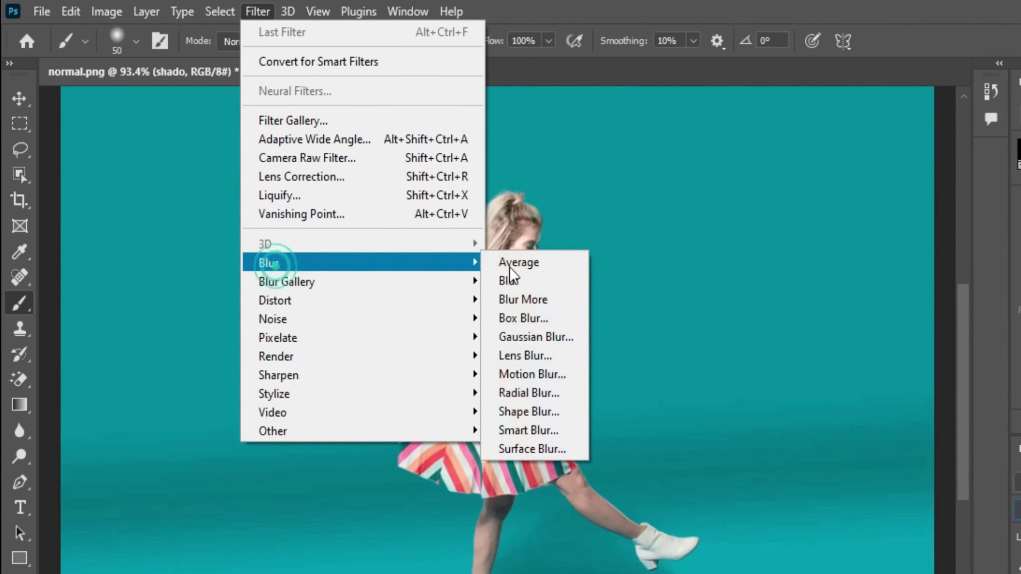
click(543, 336)
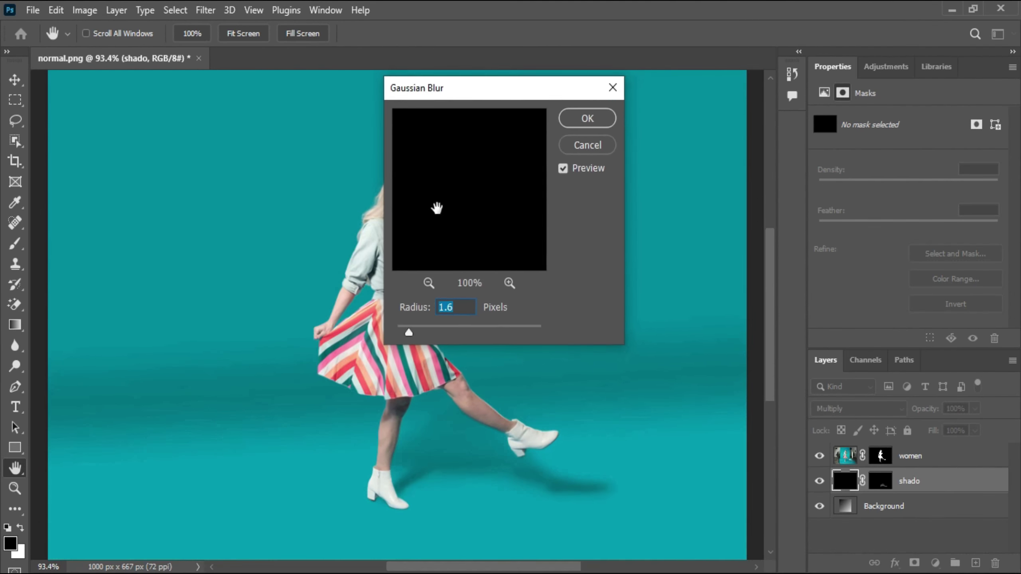
drag(539, 98, 751, 118)
drag(688, 407, 684, 412)
drag(575, 344, 578, 347)
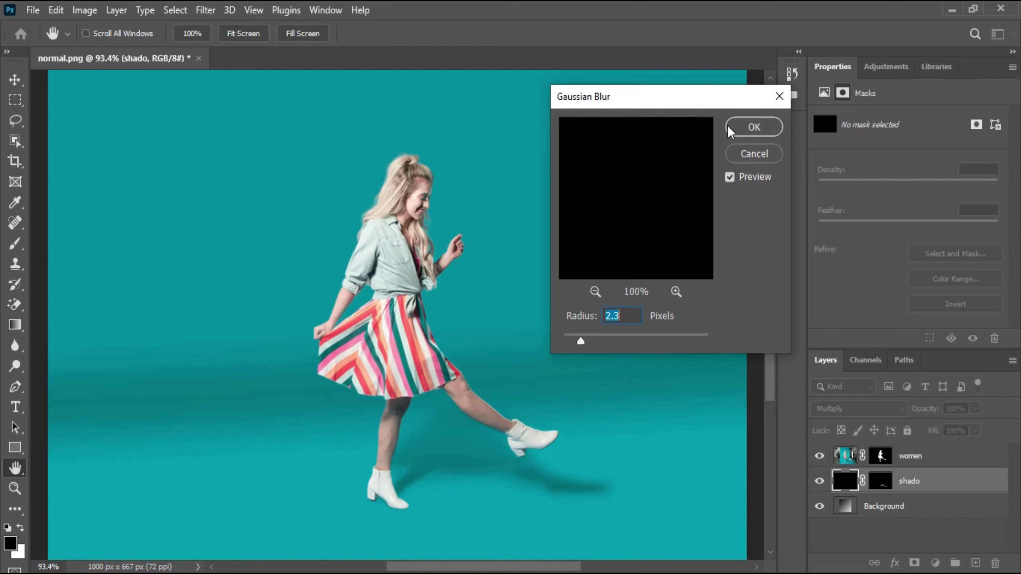
click(753, 128)
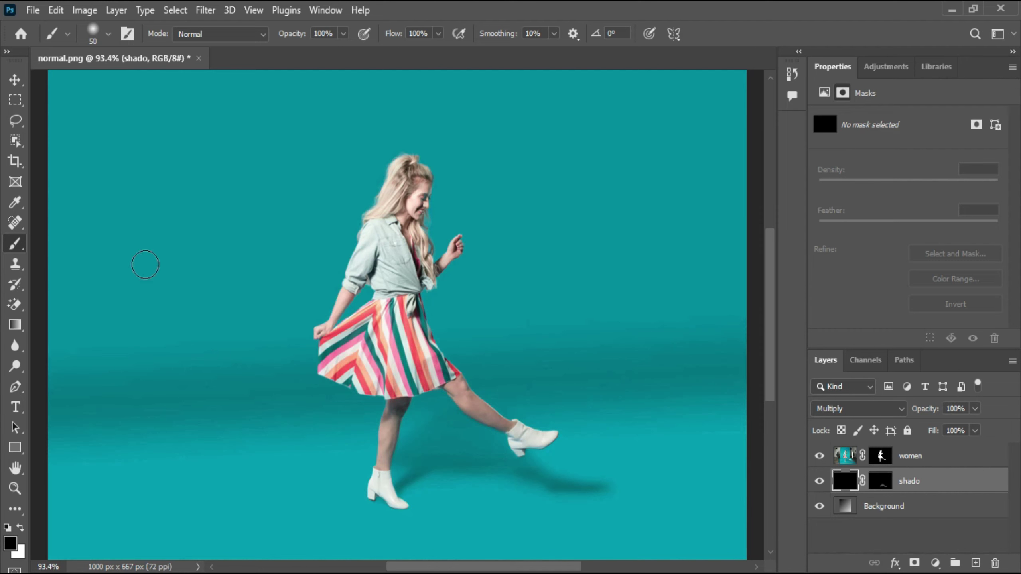
- Examine the teal backdrop beside the woman up close, checking how smoothly the dark horizon band blends
key(ctrl+plus)
key(ctrl+plus)
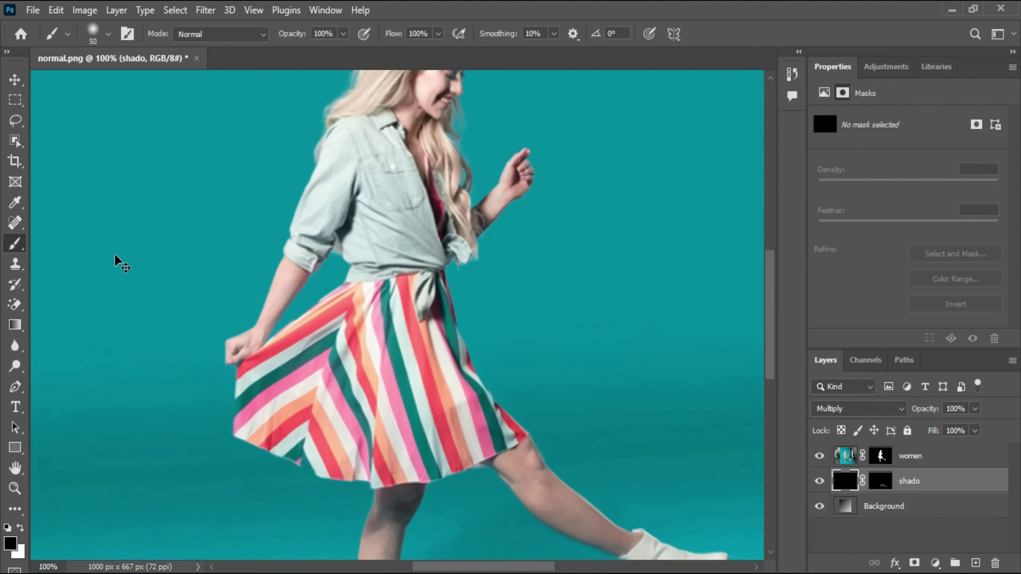
drag(115, 253, 520, 333)
key(ctrl+plus)
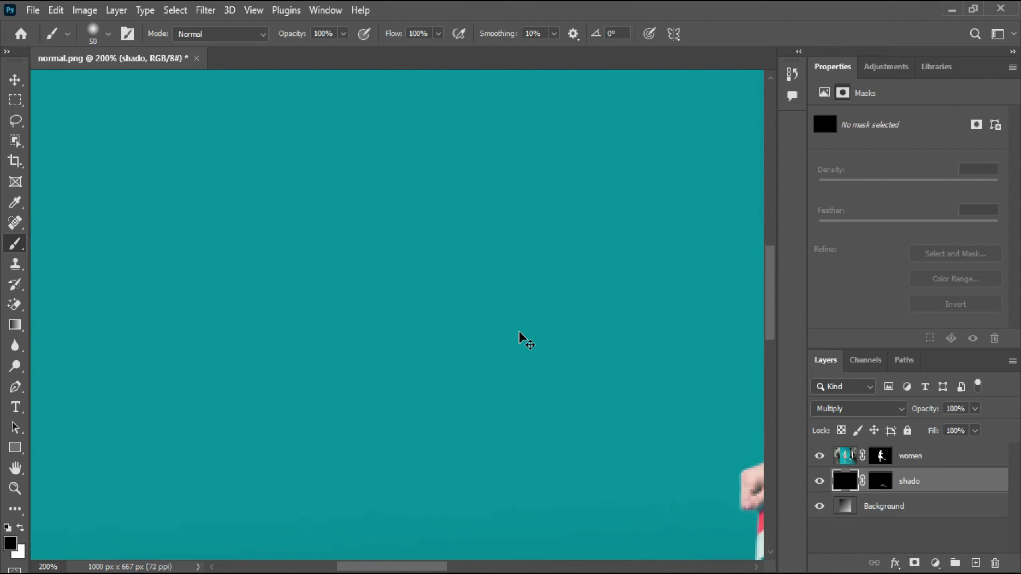
scroll(518, 331, down, 5)
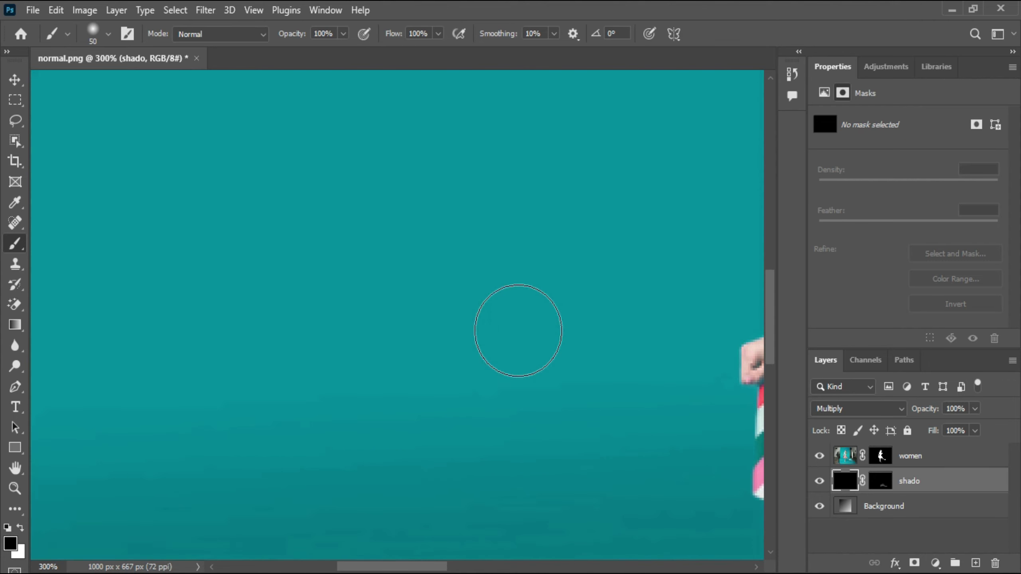
scroll(517, 331, down, 2)
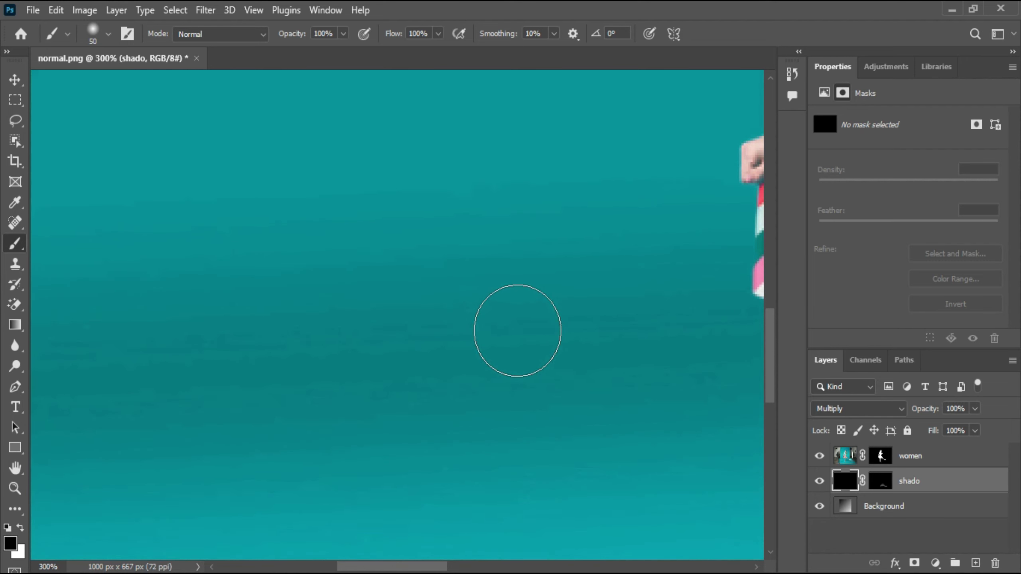
scroll(517, 330, up, 8)
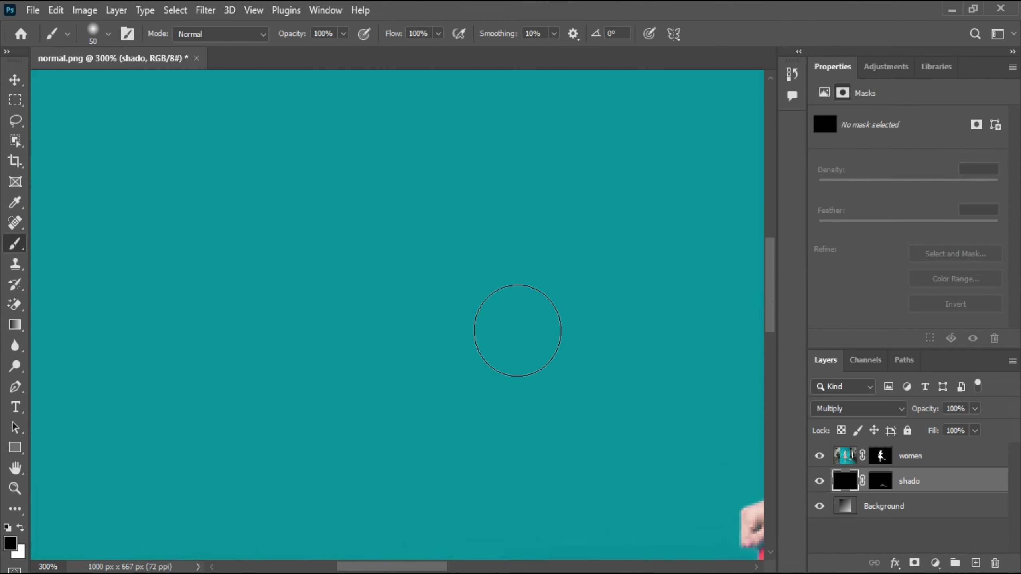
key(ctrl+minus)
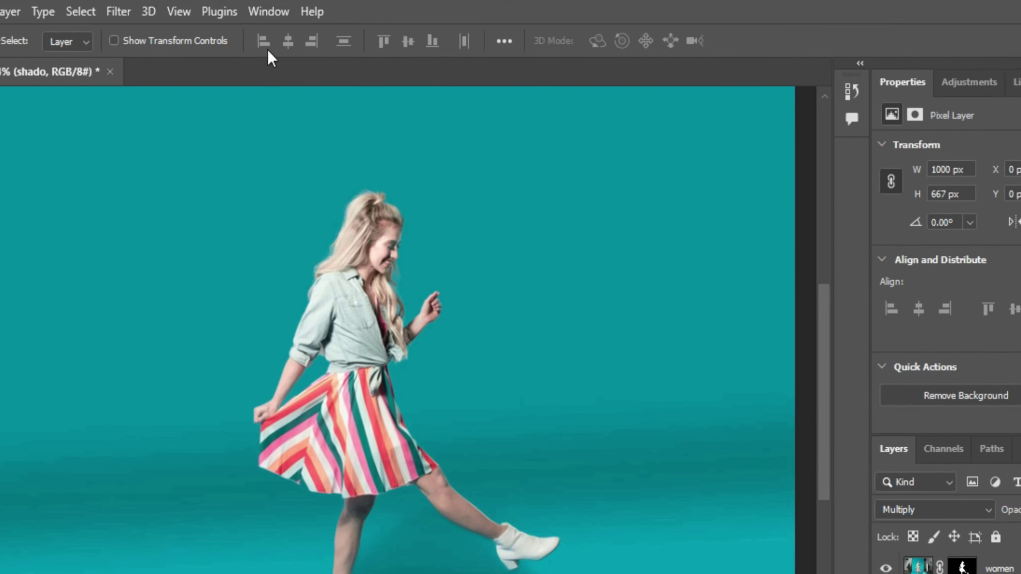
- Show the pattern presets and load the Legacy Patterns and More set
click(252, 8)
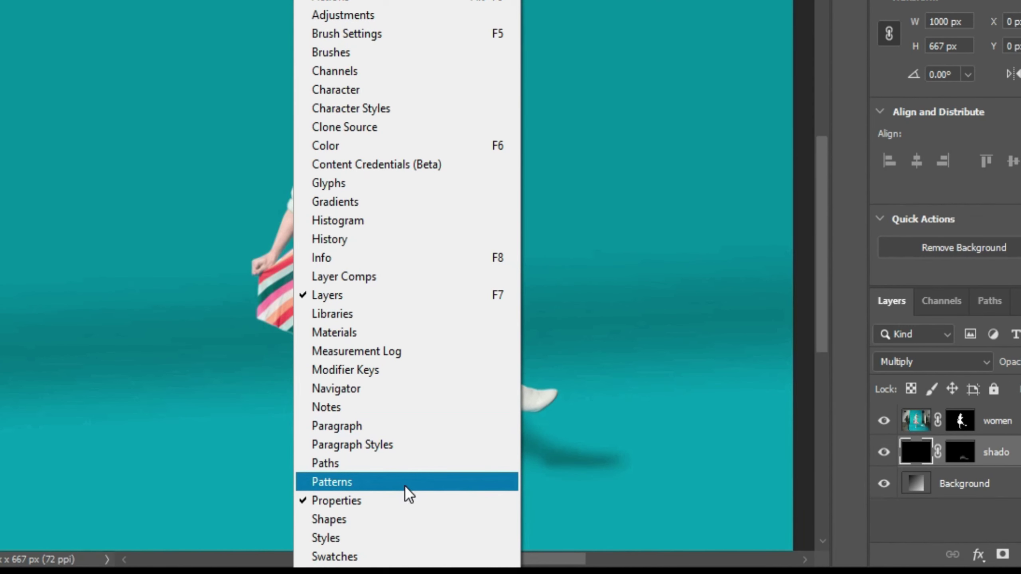
click(405, 522)
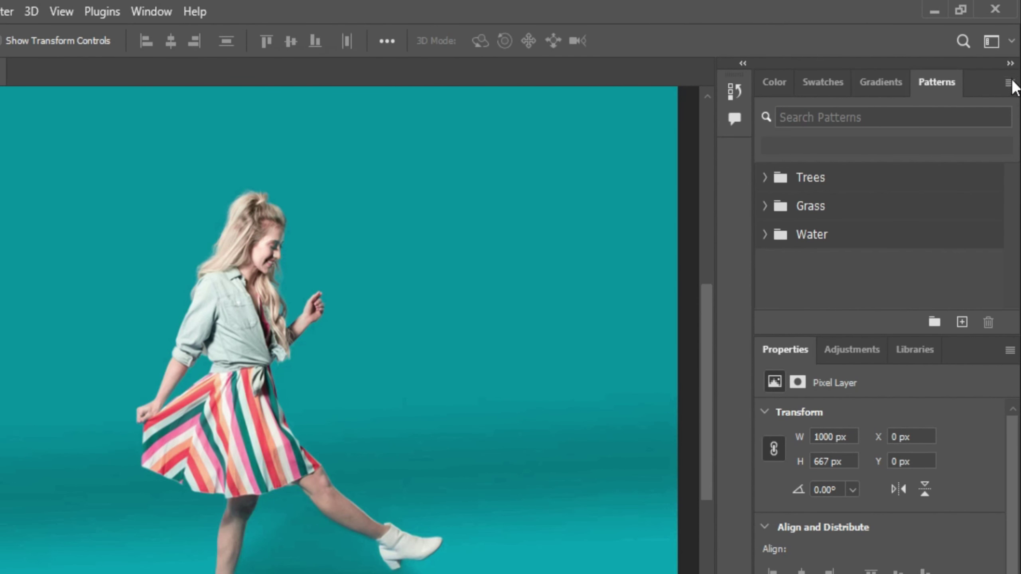
click(1010, 84)
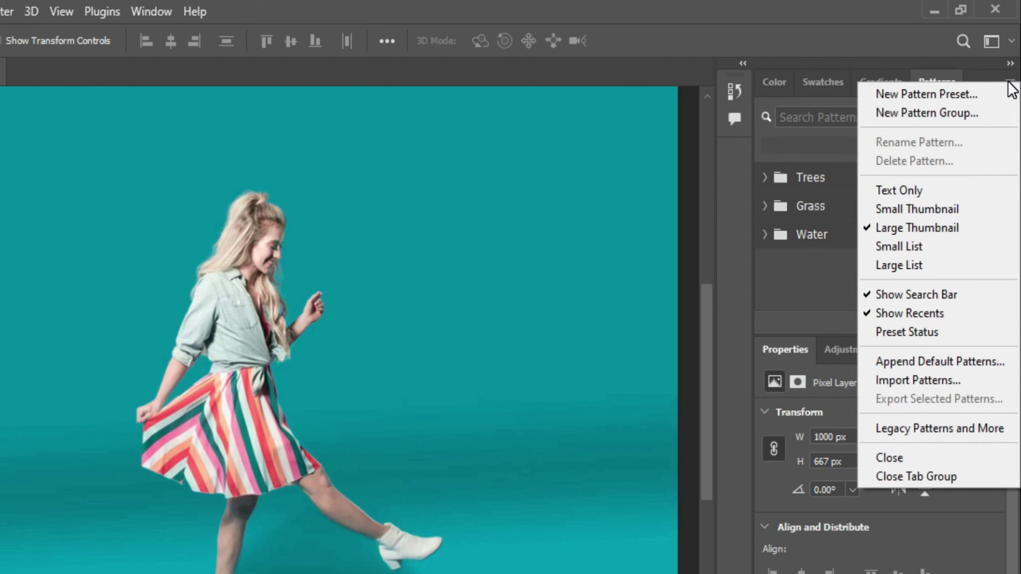
click(904, 435)
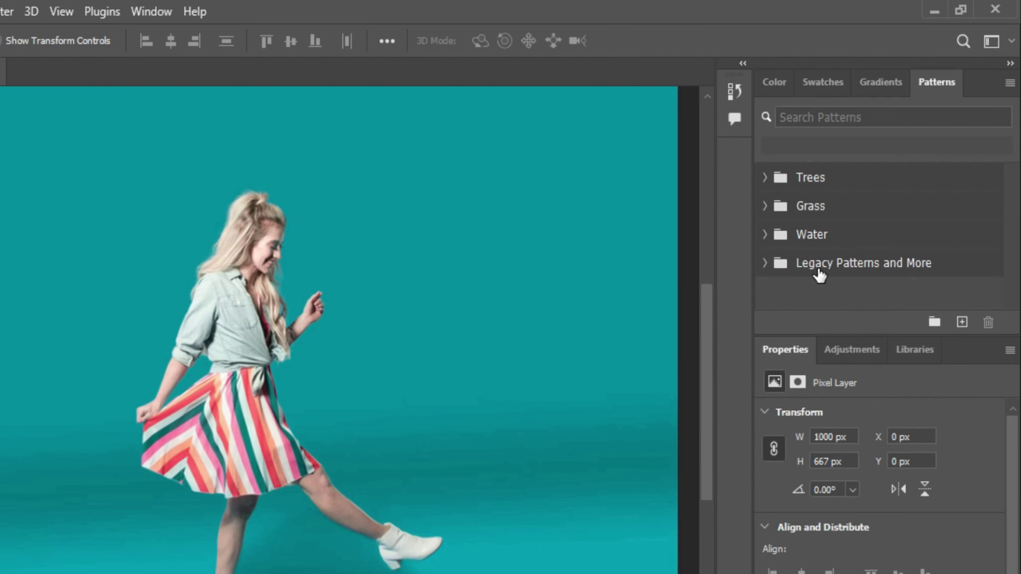
- Look through Legacy Patterns and More into 2019 Patterns and view the Stone pattern thumbnails
click(765, 264)
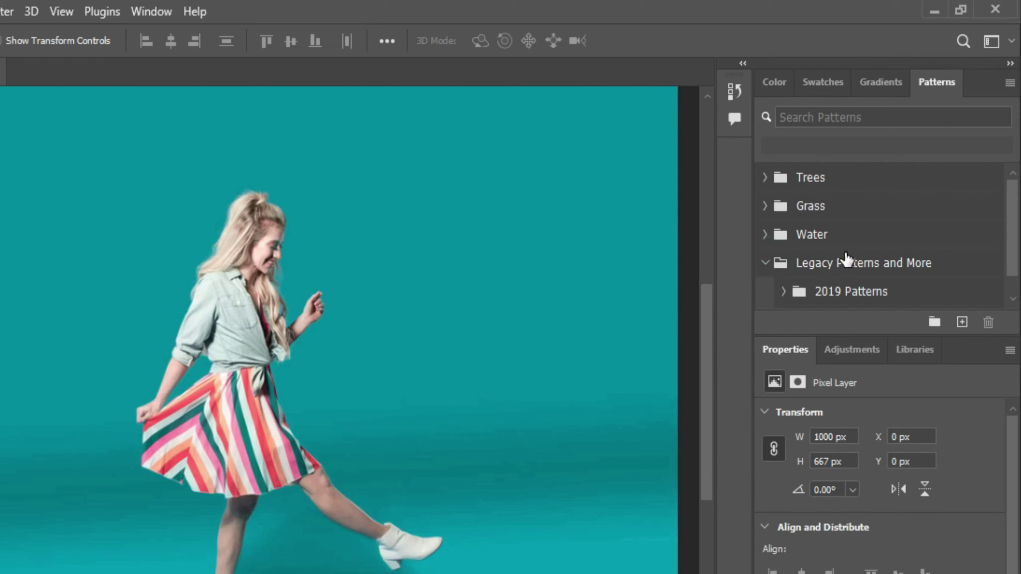
scroll(845, 261, down, 1)
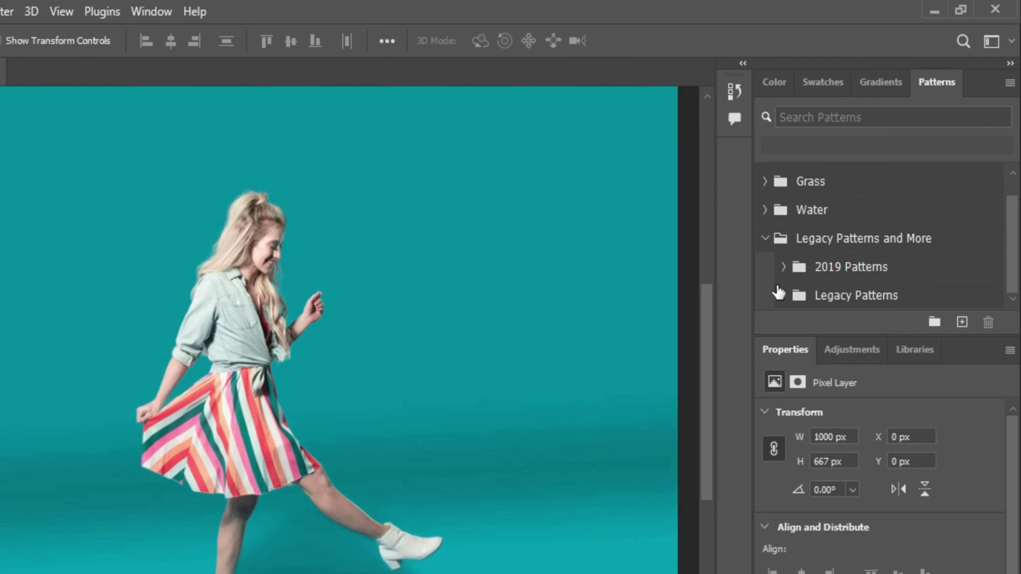
click(783, 267)
scroll(880, 269, down, 2)
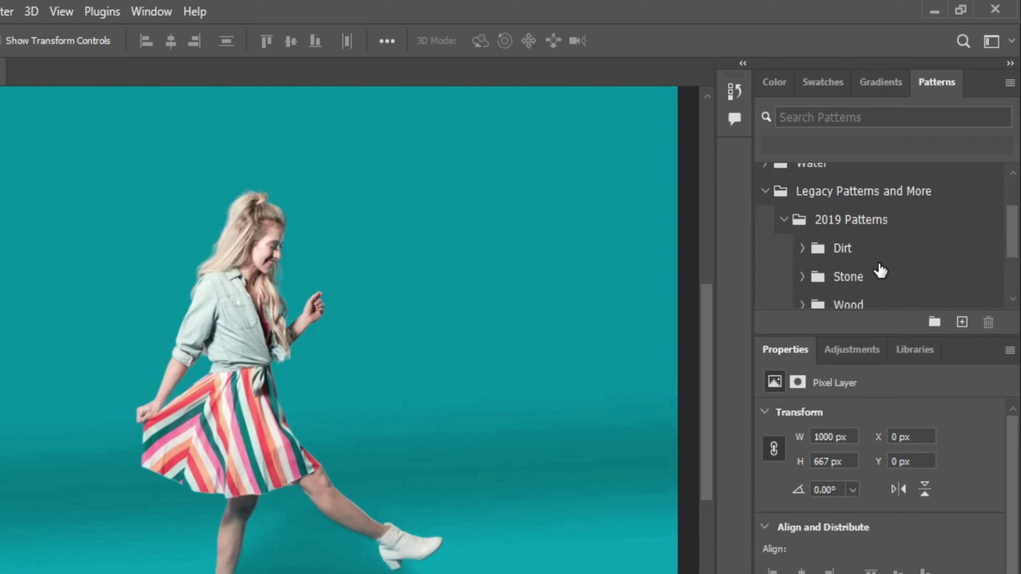
click(801, 262)
scroll(888, 264, down, 2)
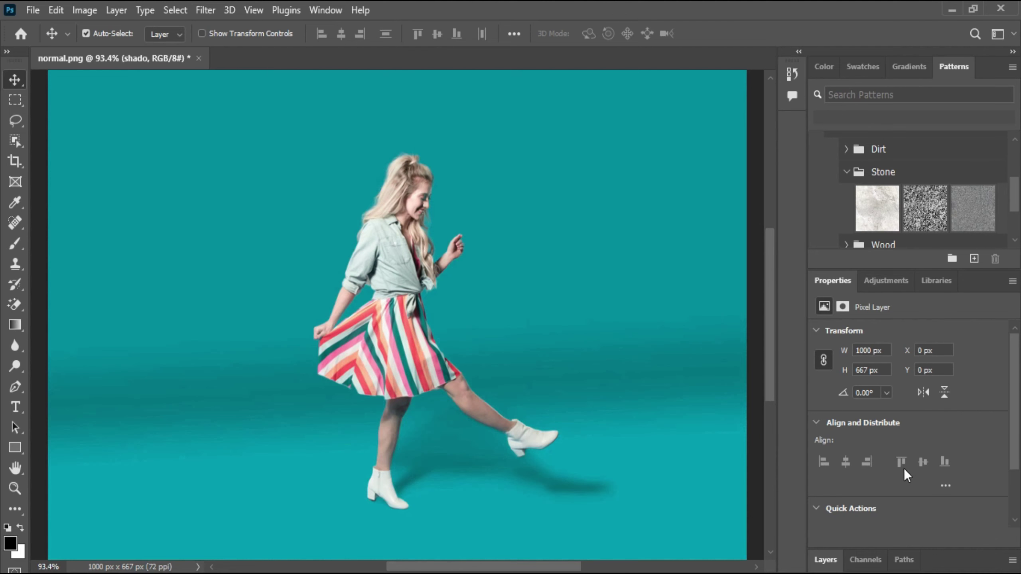
- Bring the layer stack back into view and close the tab group containing the pattern presets
click(825, 560)
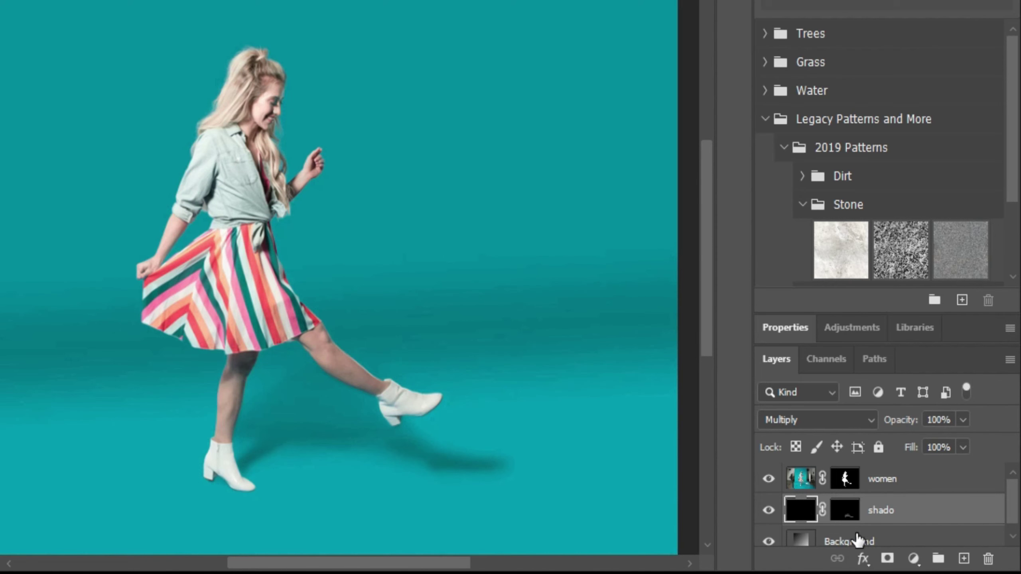
click(921, 511)
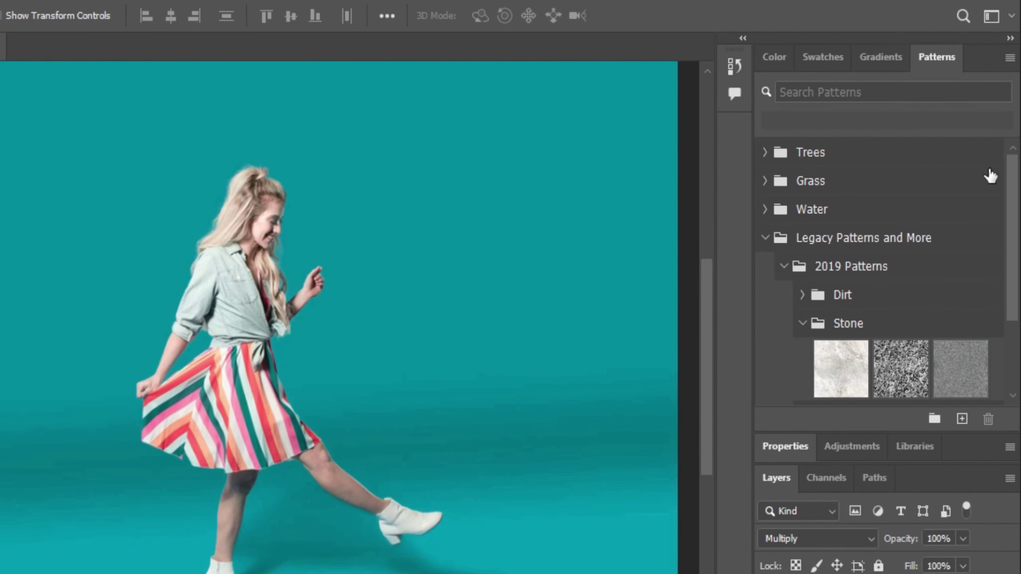
click(1009, 57)
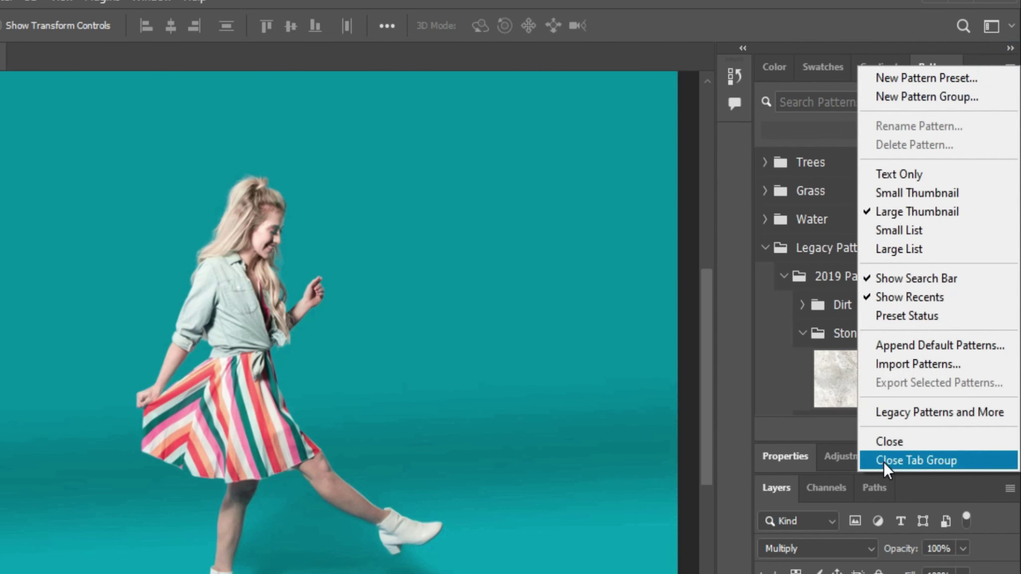
click(883, 462)
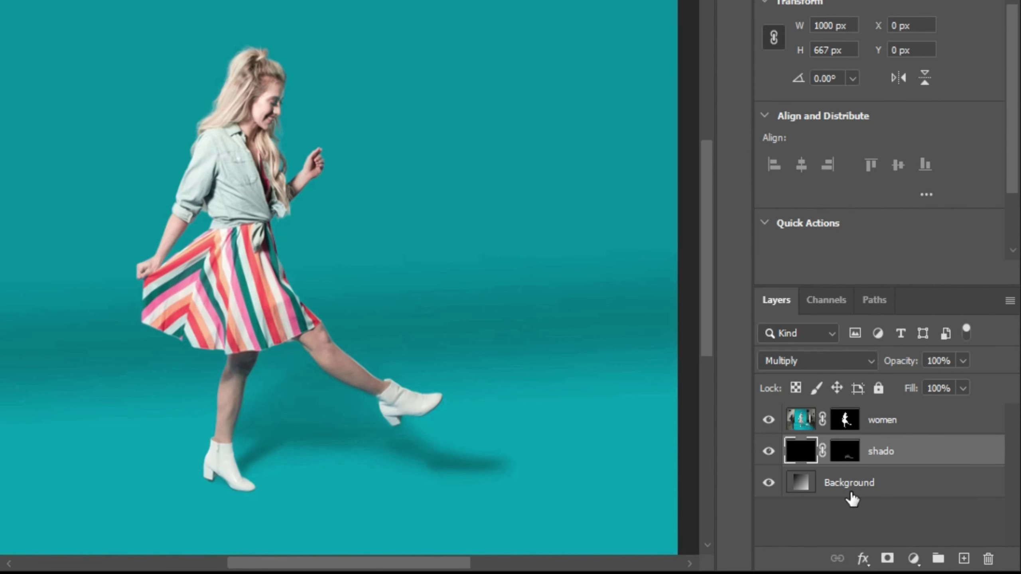
- Add a Pattern Overlay effect to the Background layer
click(896, 488)
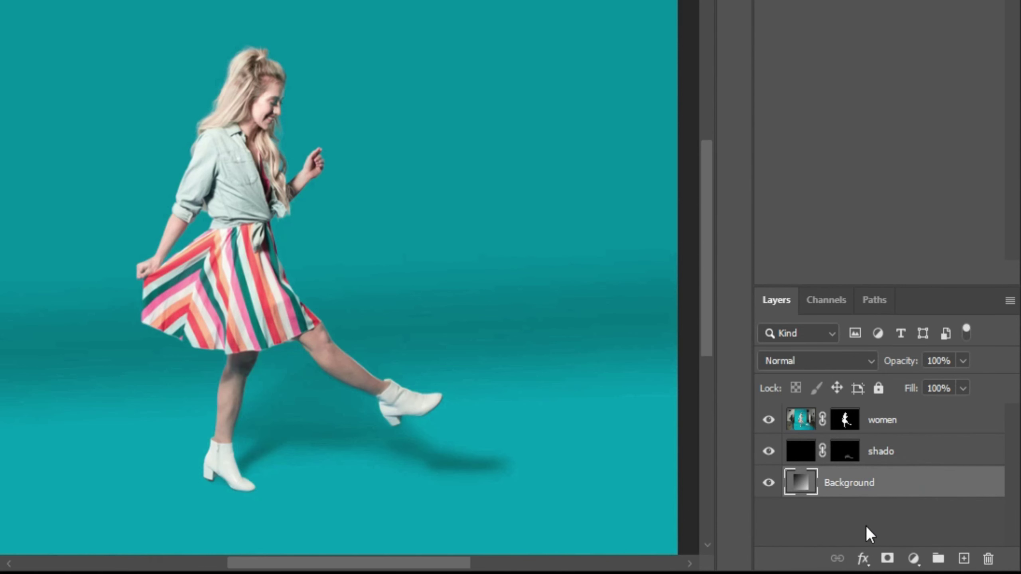
click(862, 558)
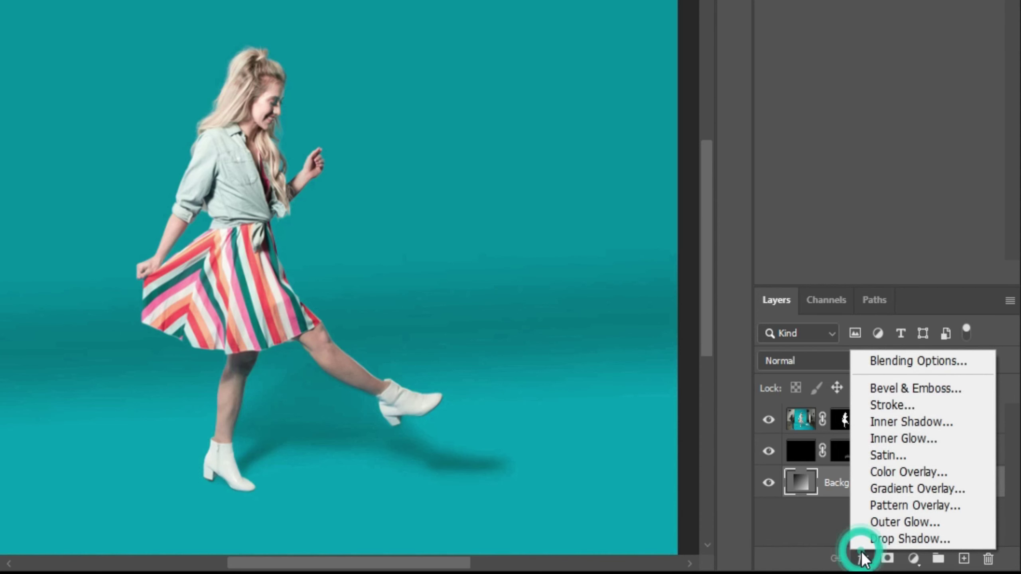
click(870, 506)
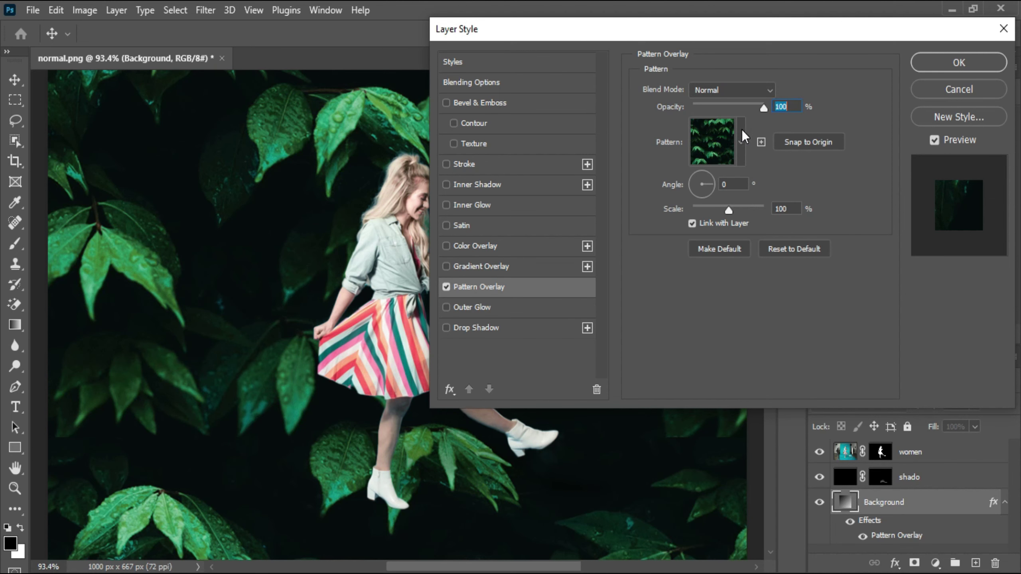
- Choose the third, fine-grained gray Stone pattern from the 2019 Patterns in Legacy Patterns and More for the overlay
click(741, 141)
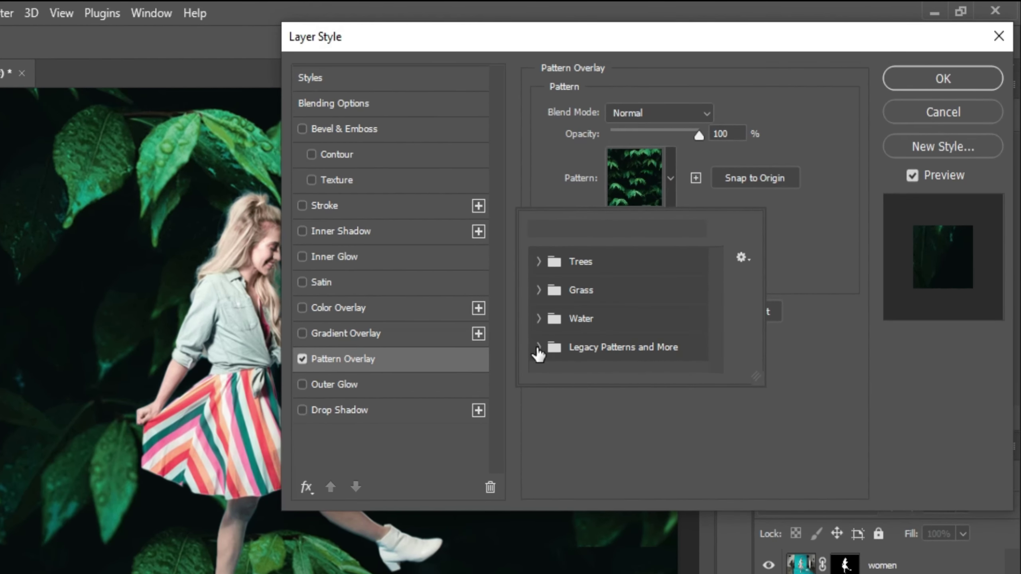
click(538, 347)
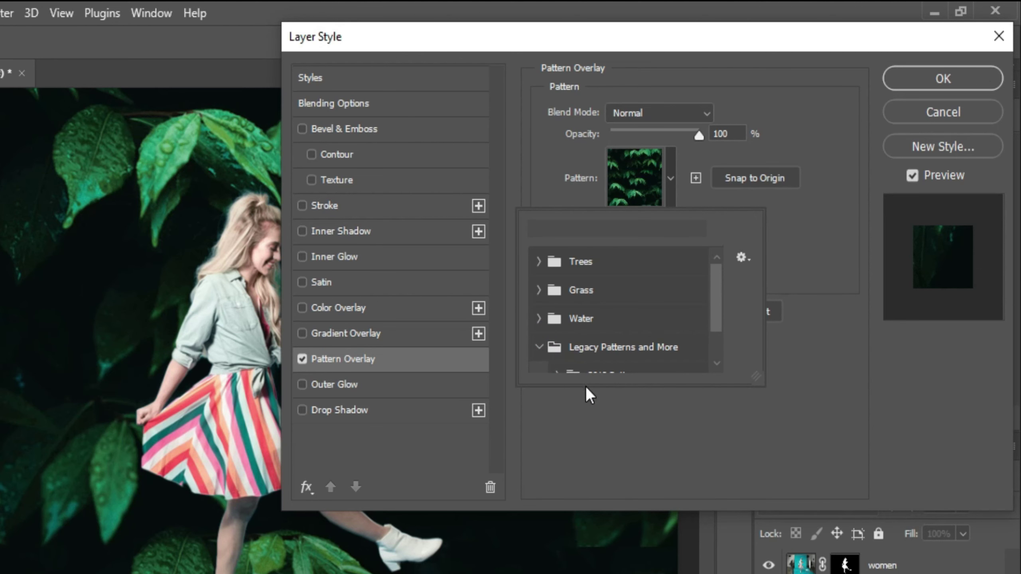
scroll(585, 353, down, 2)
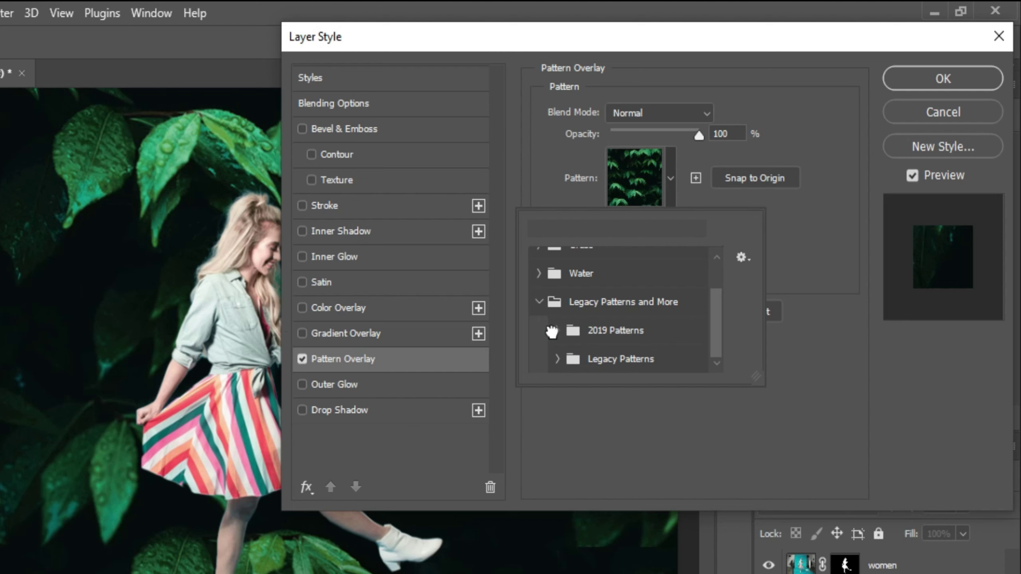
click(552, 330)
scroll(559, 331, down, 2)
click(576, 340)
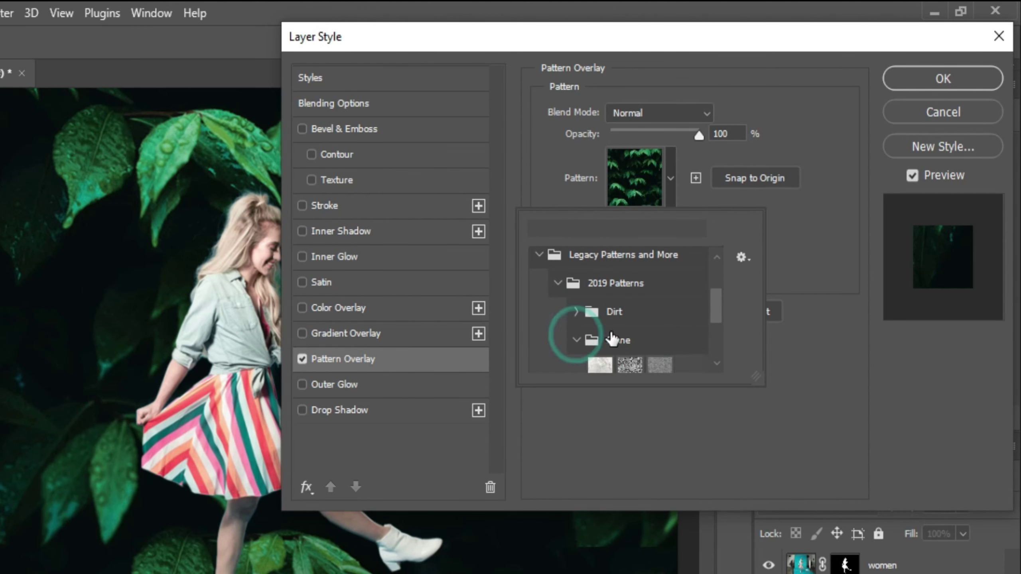
scroll(627, 340, down, 1)
click(659, 336)
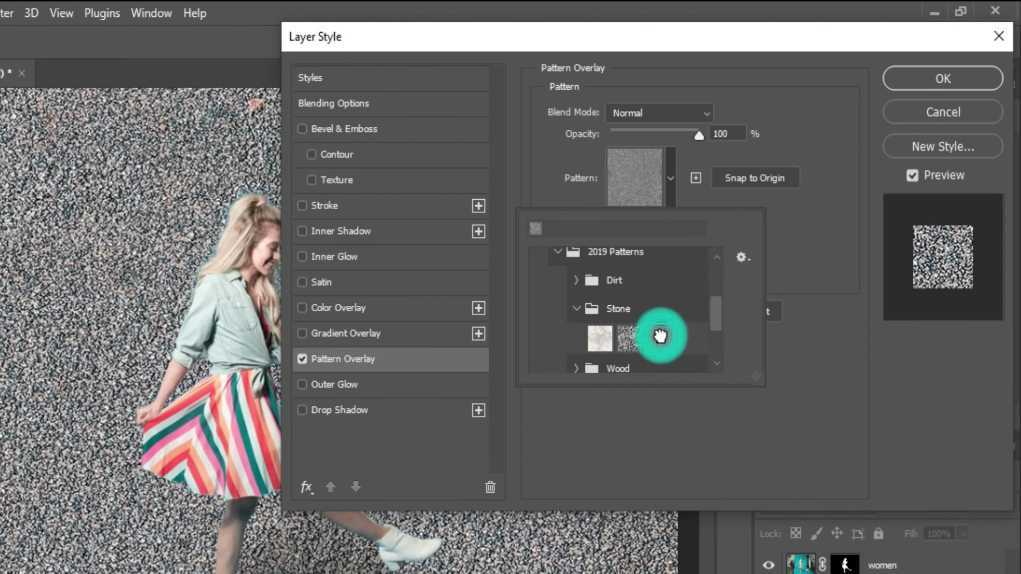
- Set the pattern overlay's scale to 55%, keeping the chosen Stone pattern
click(855, 217)
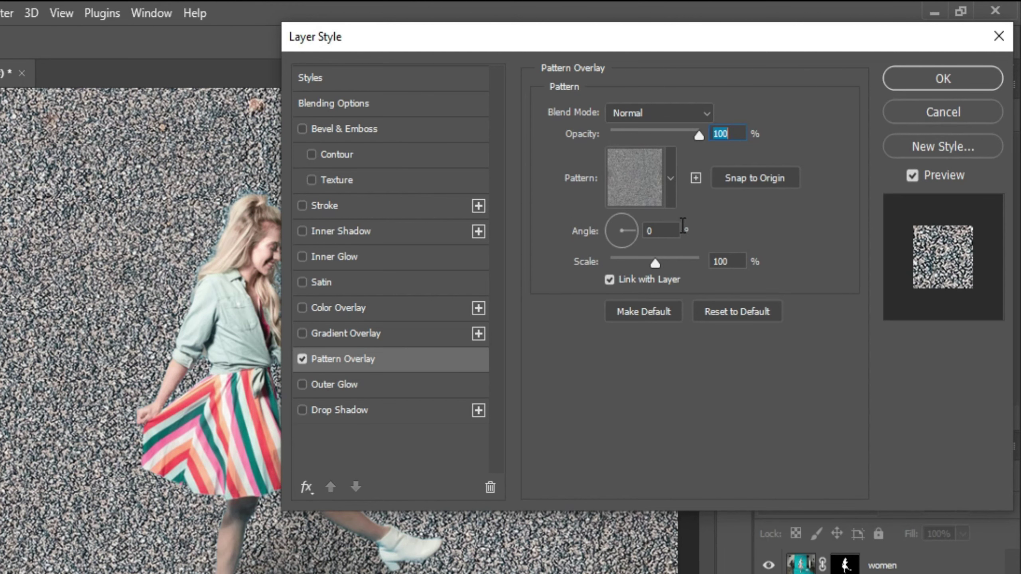
drag(656, 265, 643, 283)
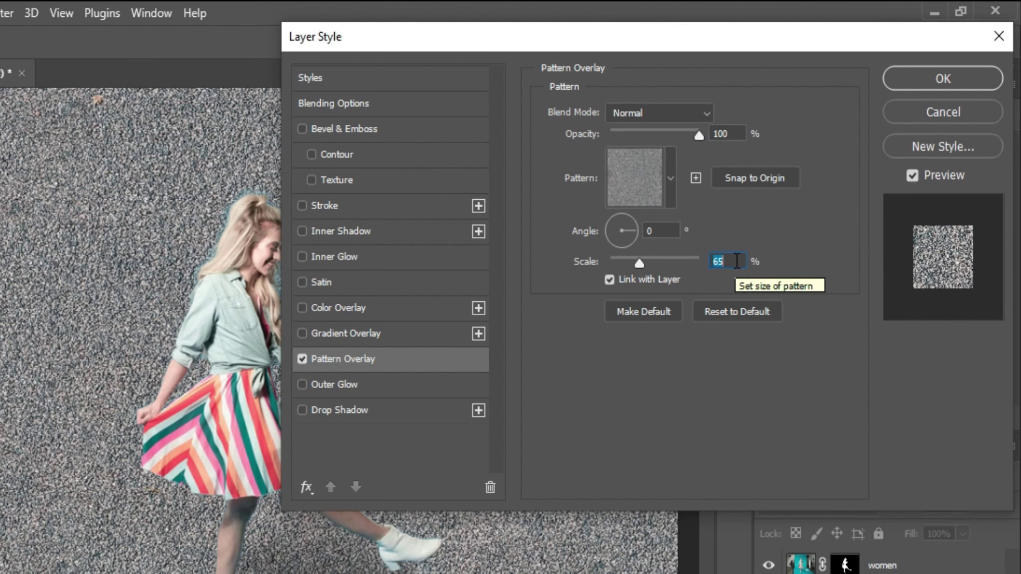
text(55)
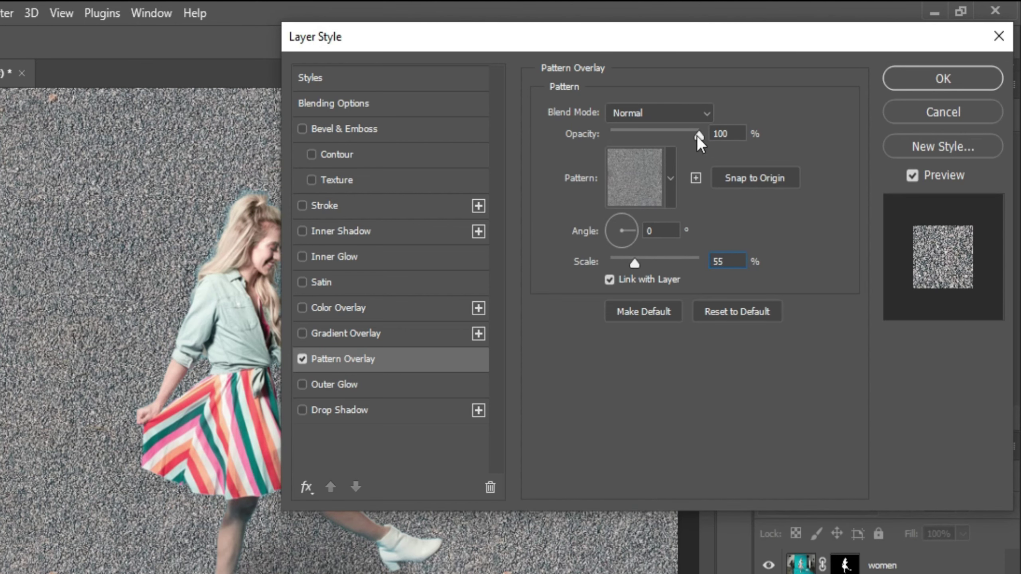
- Lower the pattern overlay's opacity to 2% and apply the layer style to the Background layer
drag(642, 136, 621, 150)
click(724, 136)
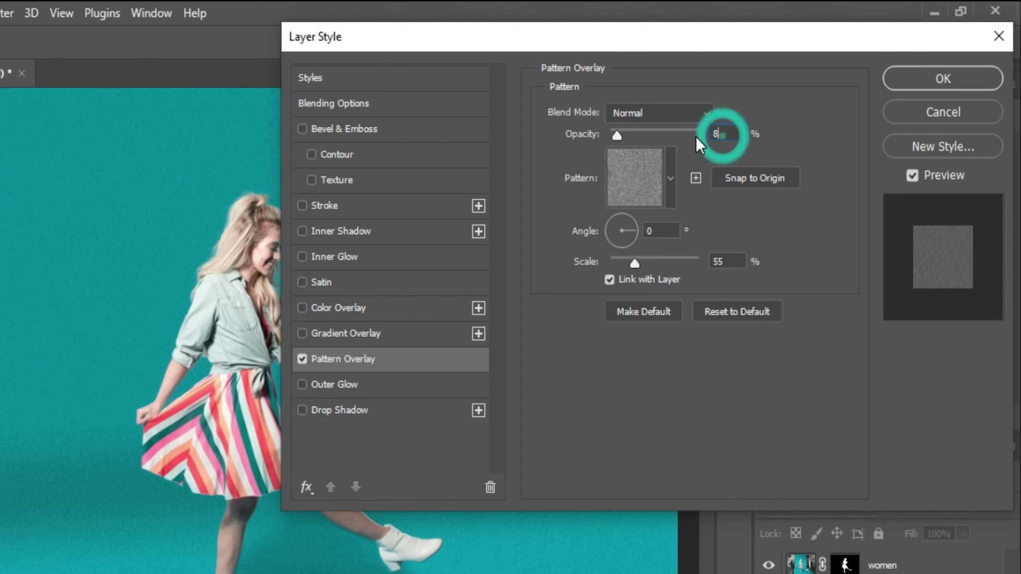
click(740, 139)
text(3)
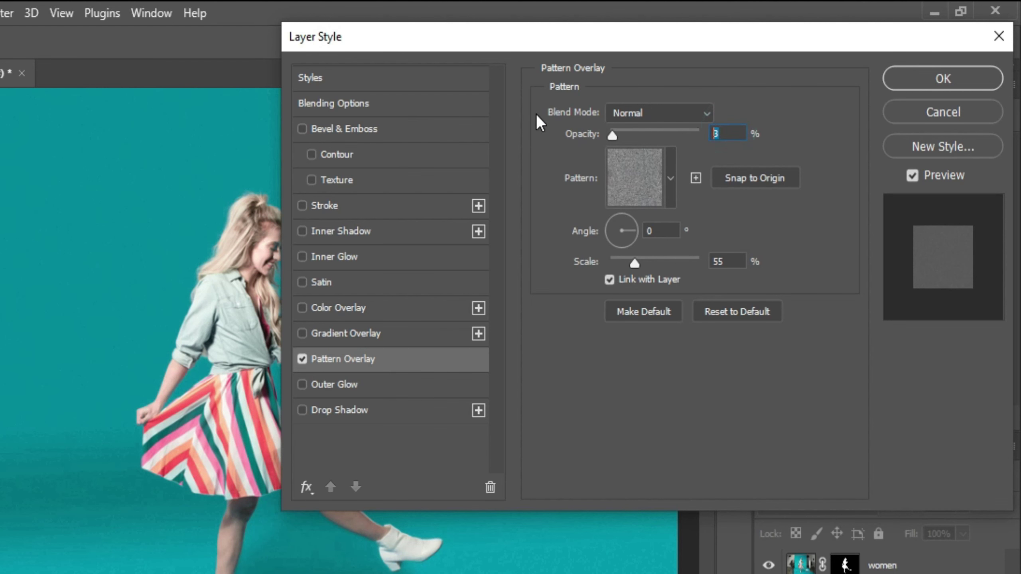
key(BackSpace)
text(2)
click(942, 79)
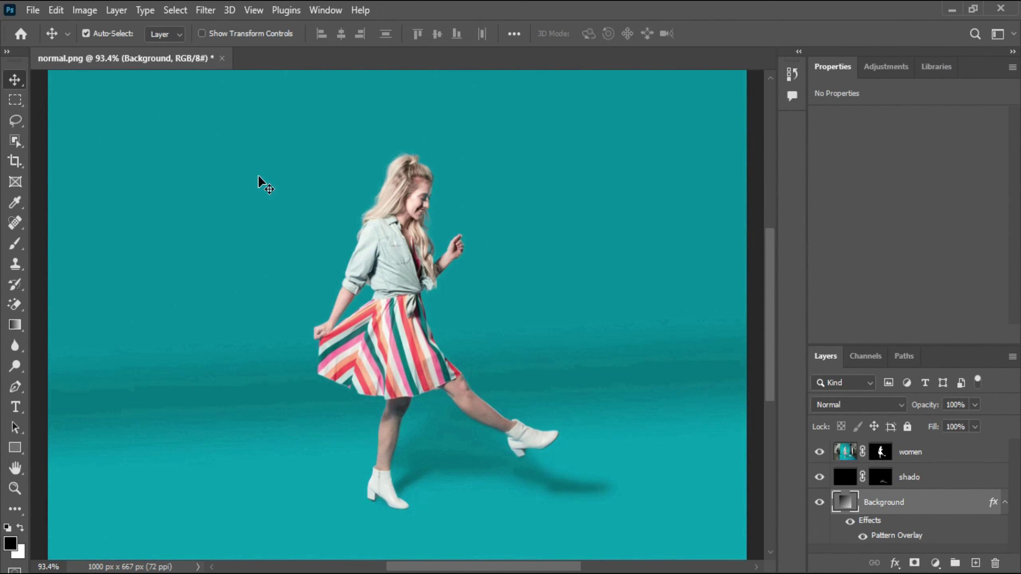
- Examine the backdrop texture at 300% magnification, comparing it with the Pattern Overlay effect hidden and shown, and return to the full image
scroll(263, 186, up, 5)
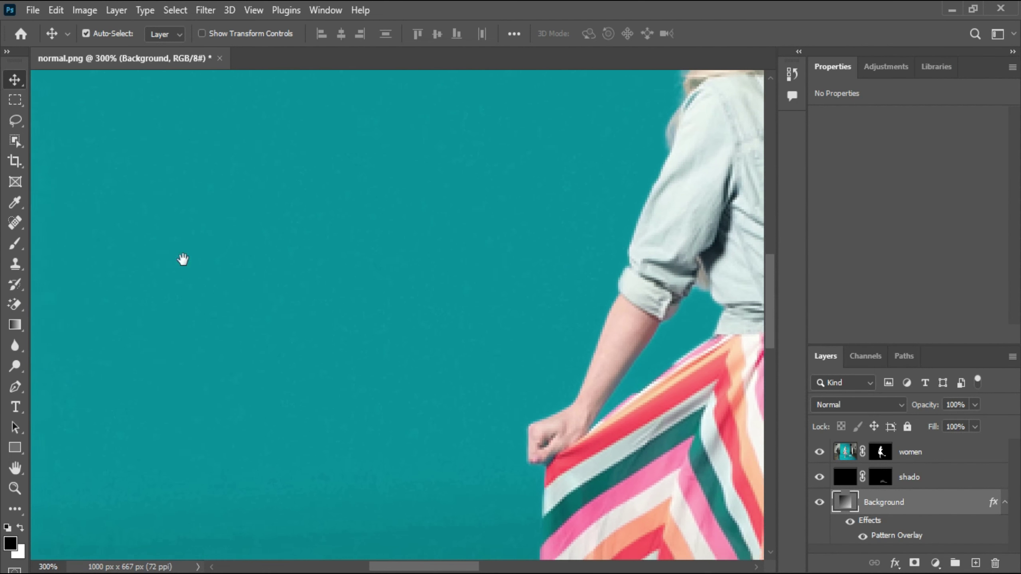
drag(168, 257, 240, 277)
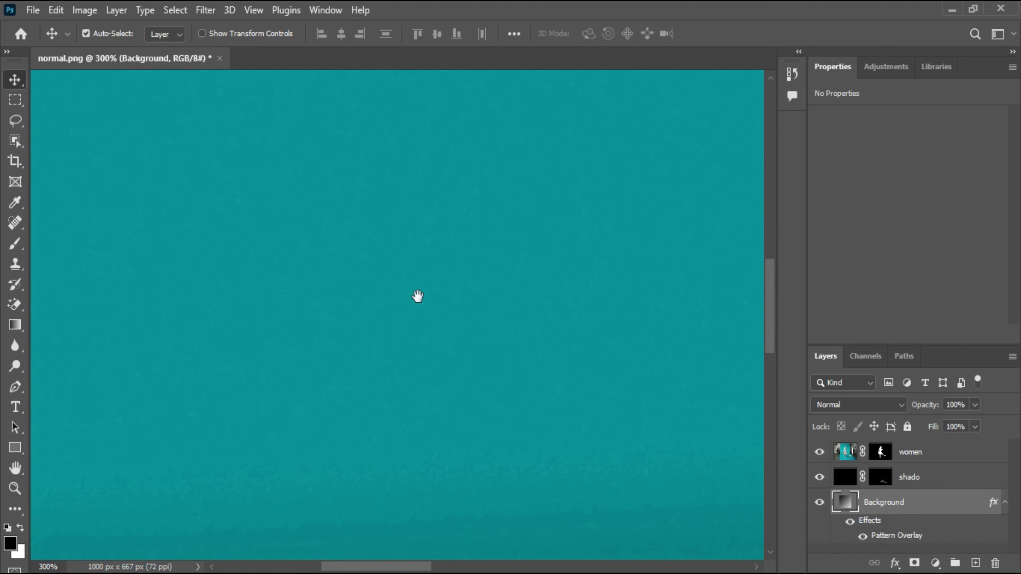
drag(417, 296, 403, 279)
drag(515, 297, 450, 390)
drag(451, 287, 382, 378)
drag(392, 255, 382, 287)
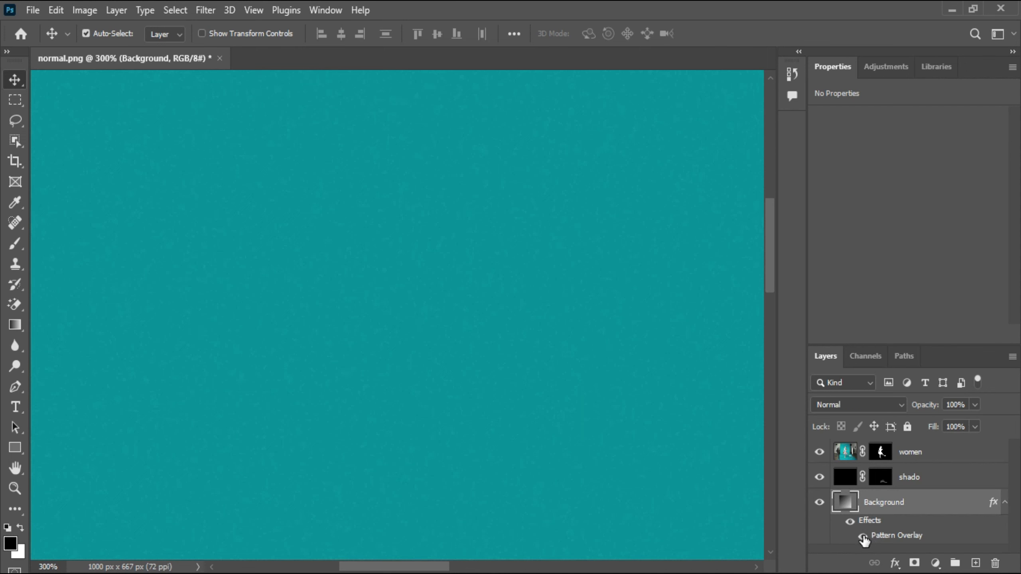
click(863, 536)
click(863, 536)
double_click(15, 468)
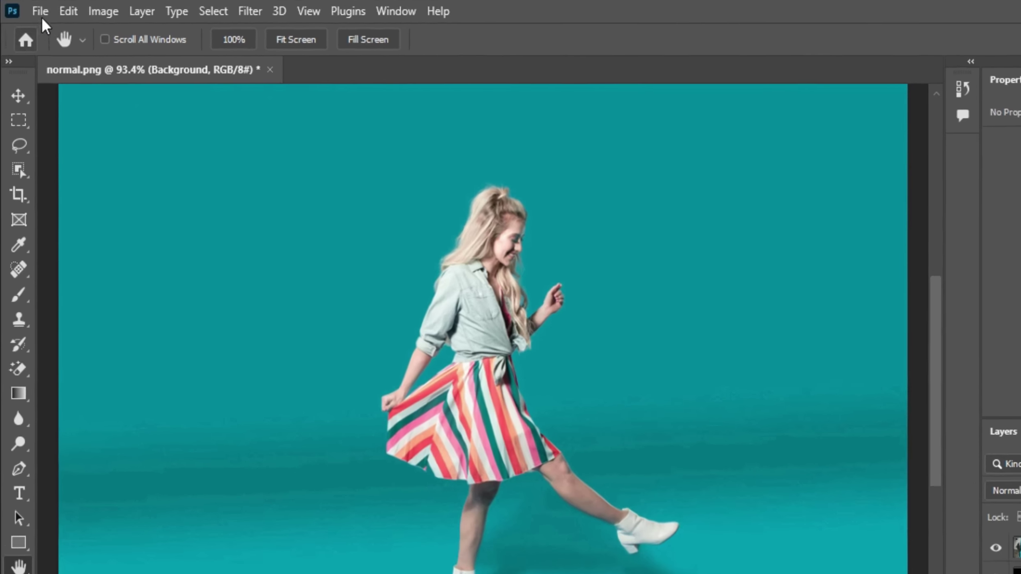
- Set up an Export As of the finished image with PNG as the file format
click(33, 10)
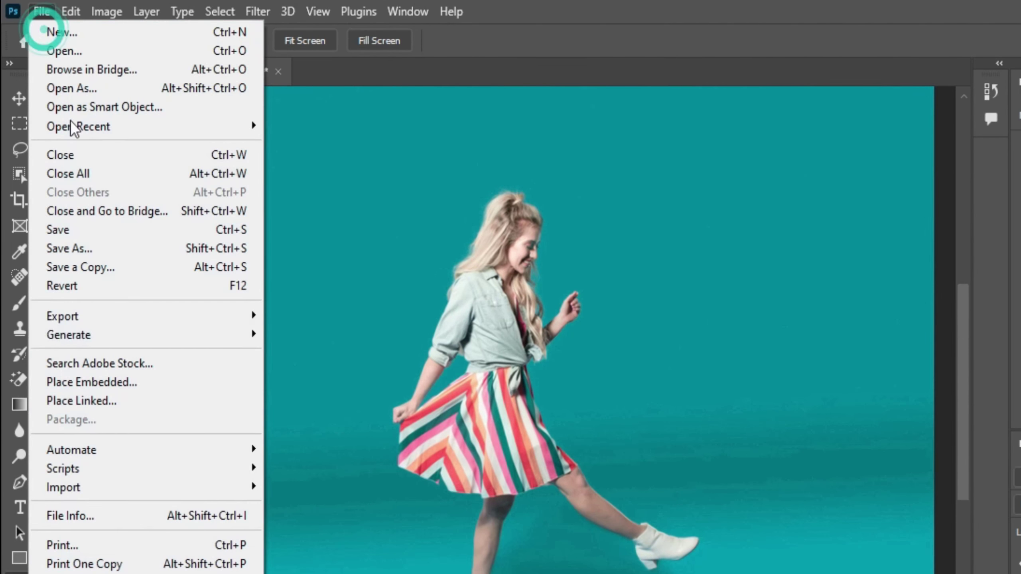
click(88, 318)
click(414, 333)
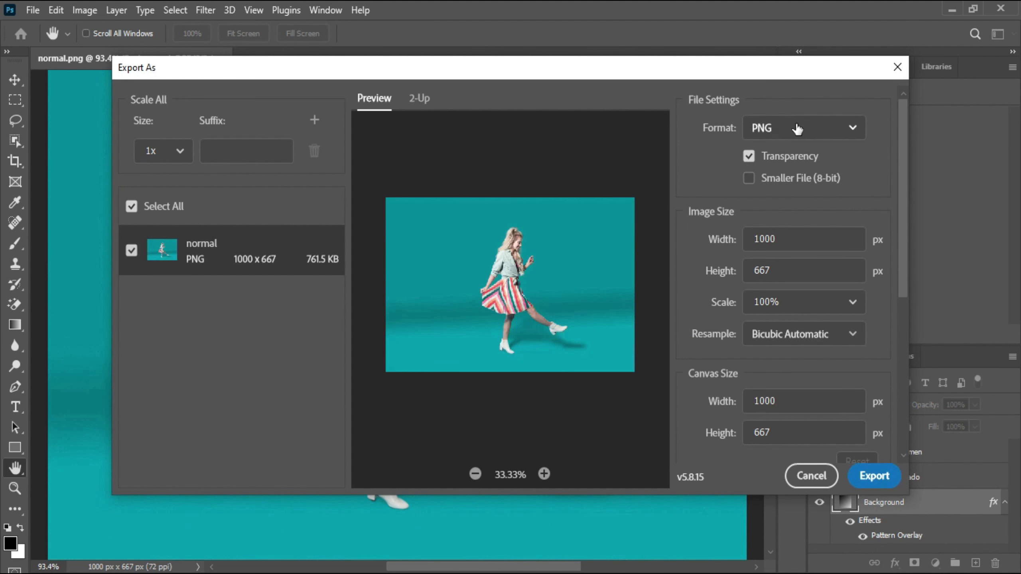
click(809, 127)
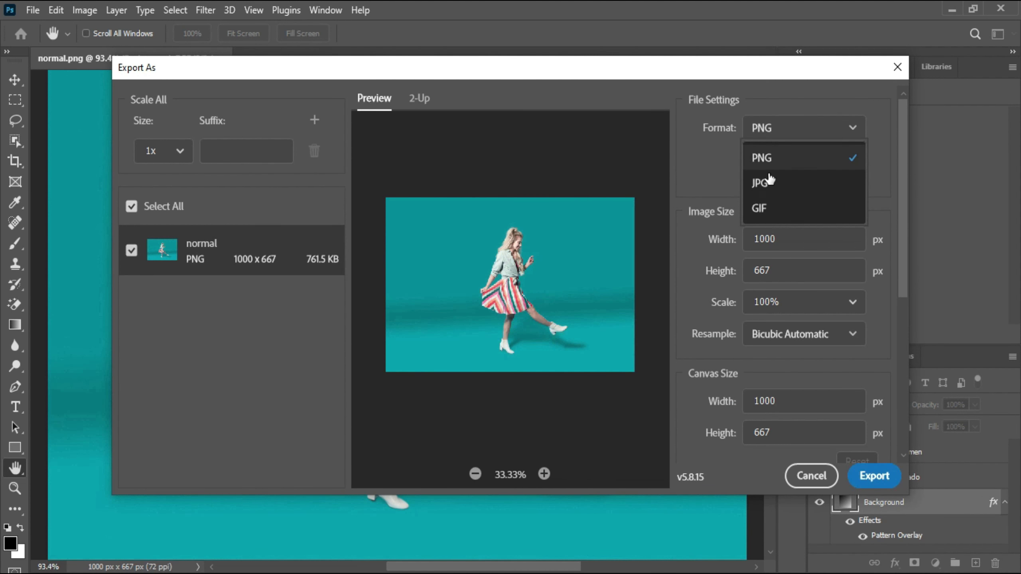
click(788, 156)
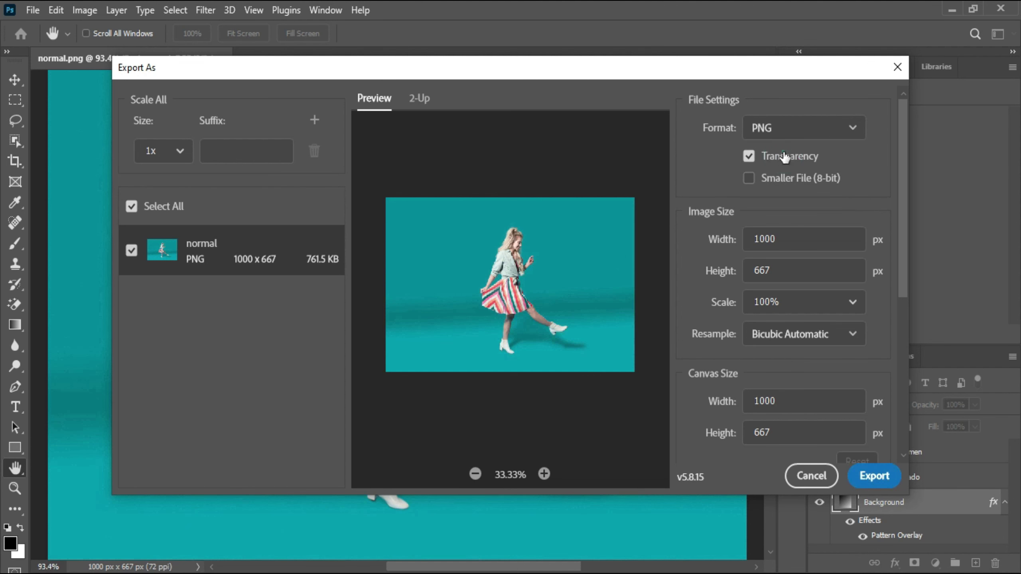
- Export the image to the Desktop with the file name final
click(876, 476)
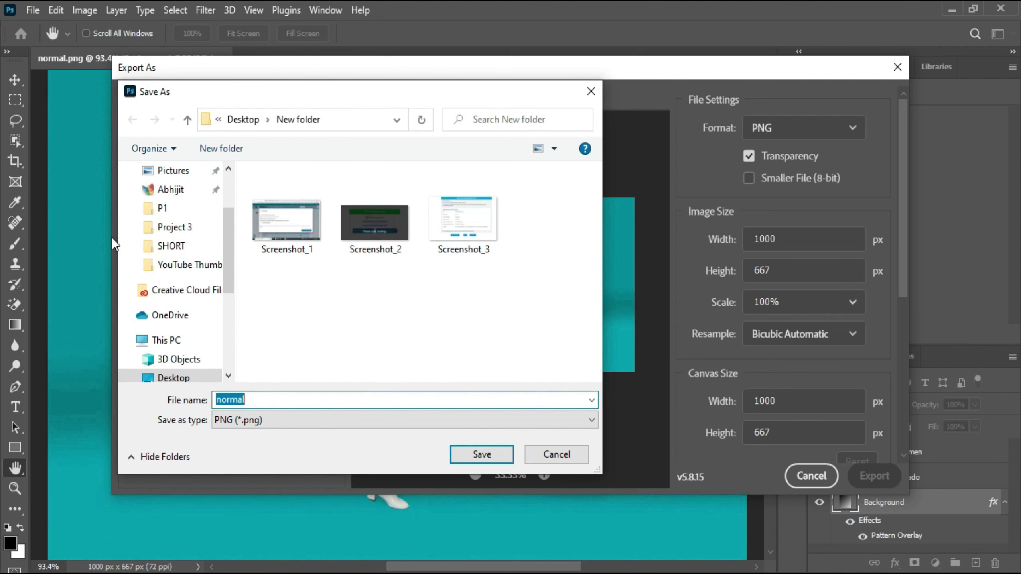
click(211, 378)
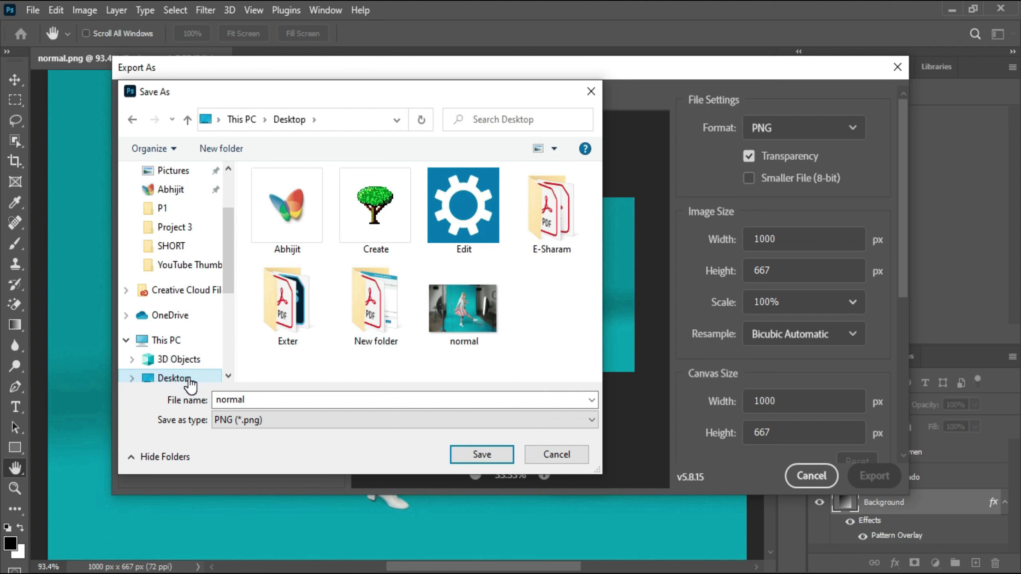
click(257, 402)
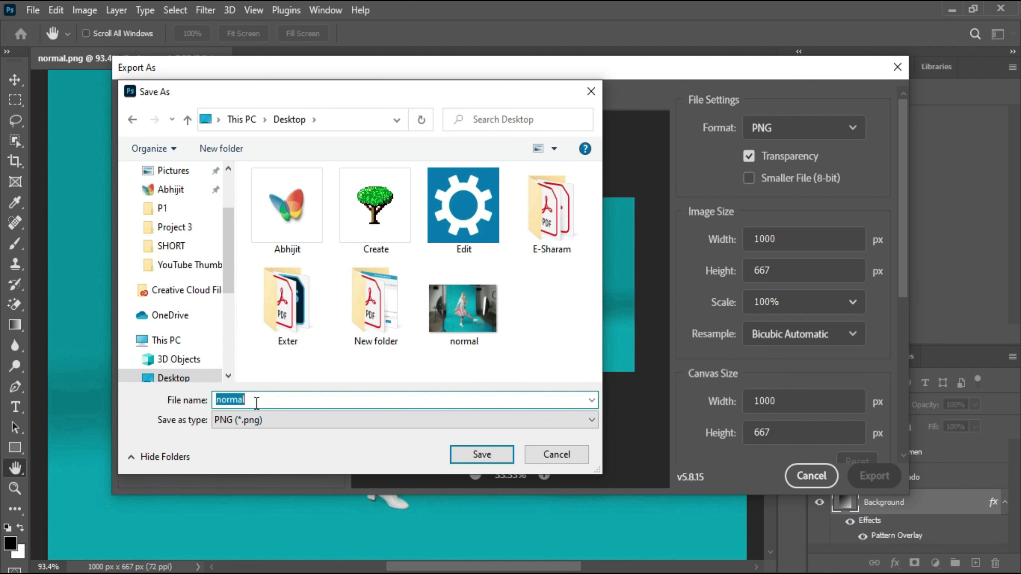
text(final)
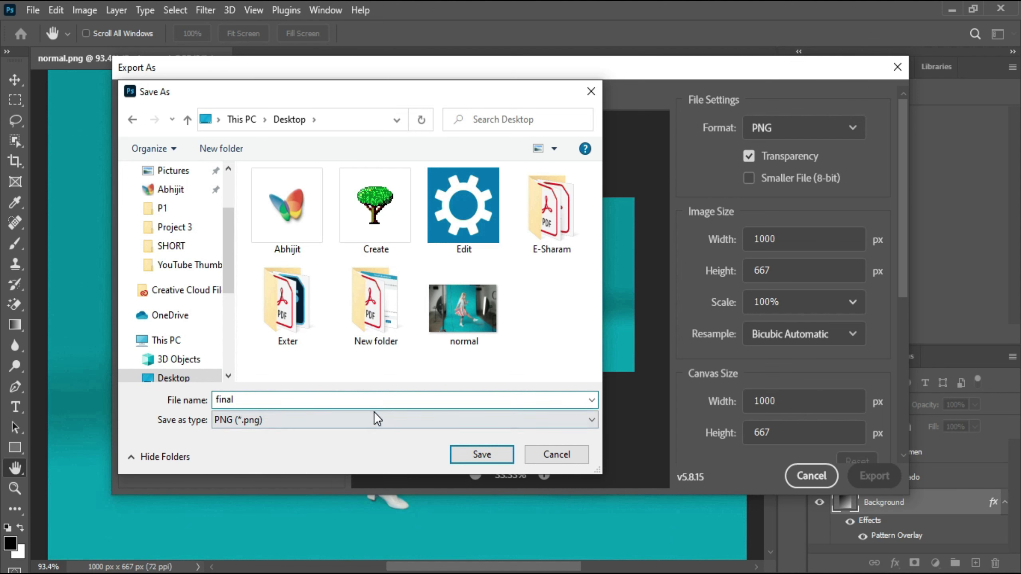
click(482, 454)
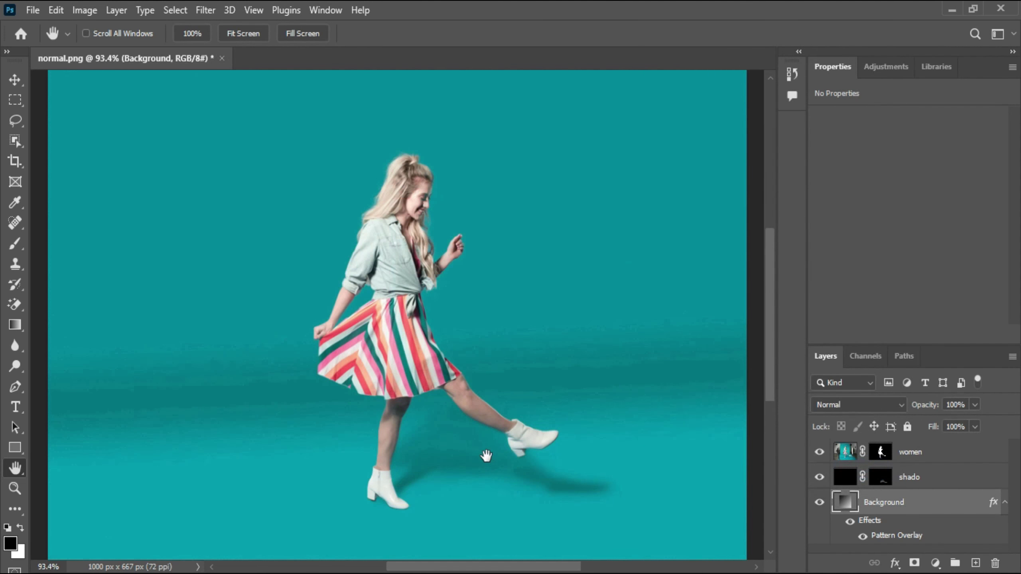
- Minimize Photoshop and compare the original normal.png with the exported final.png in the Photos app
click(952, 10)
double_click(77, 306)
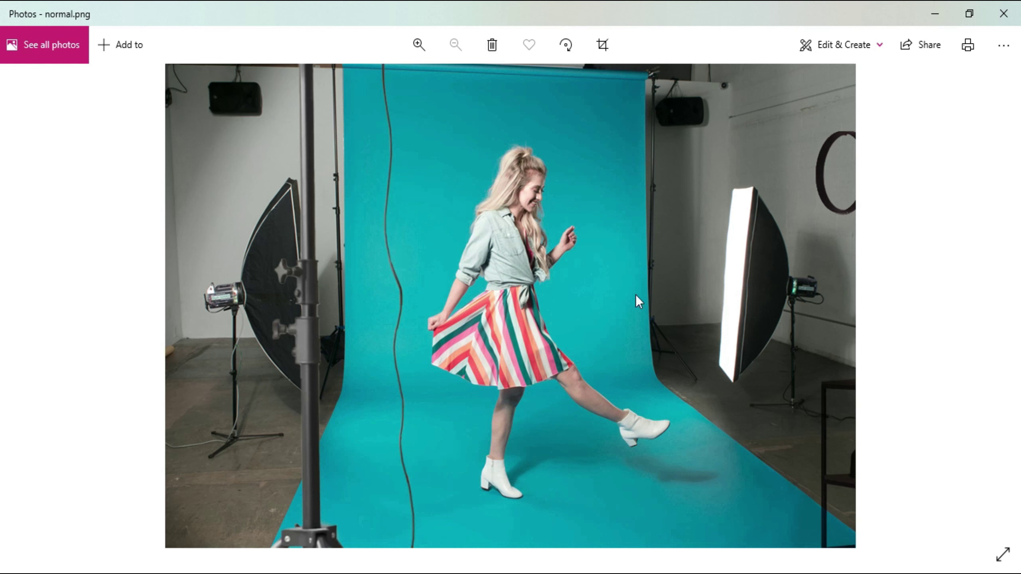
click(999, 301)
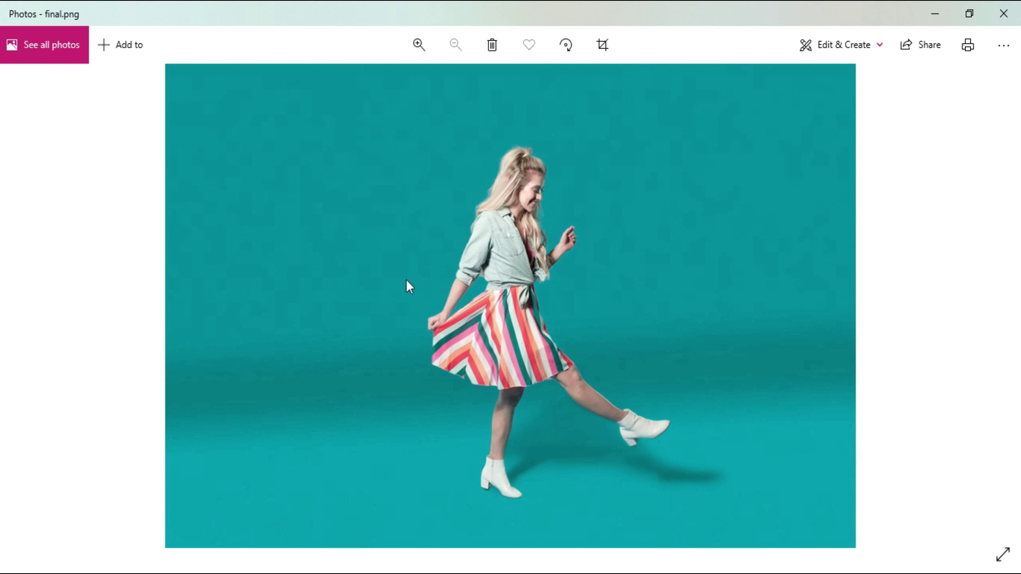